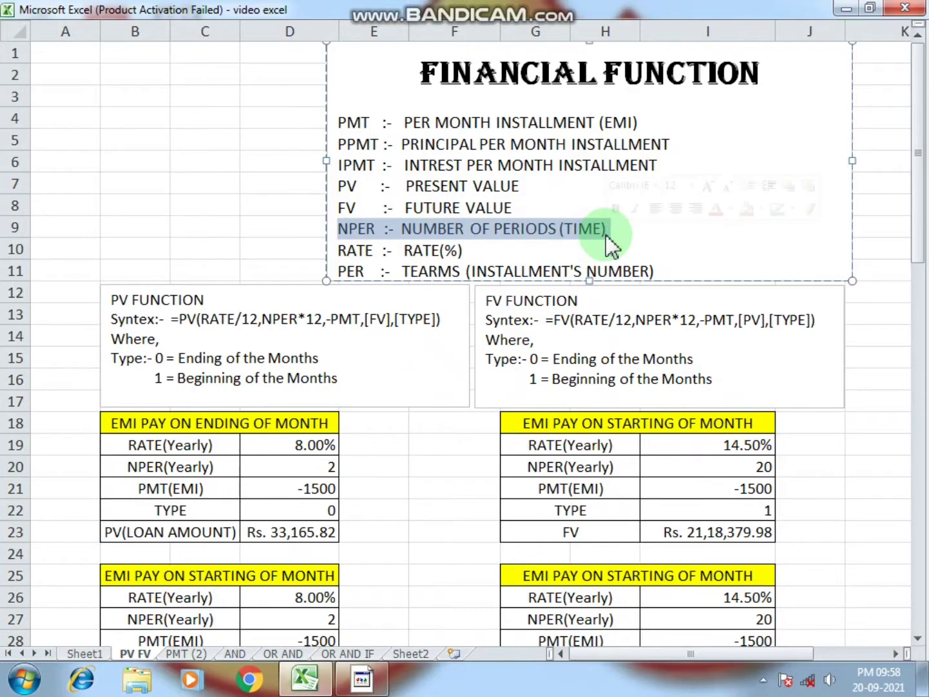
- Review the PV, FV, NPER and RATE definitions in the Financial Function text box
{"action": "left_click_drag", "start_coordinate": [340, 251], "coordinate": [471, 251]}
{"action": "left_click_drag", "start_coordinate": [338, 187], "coordinate": [474, 251]}
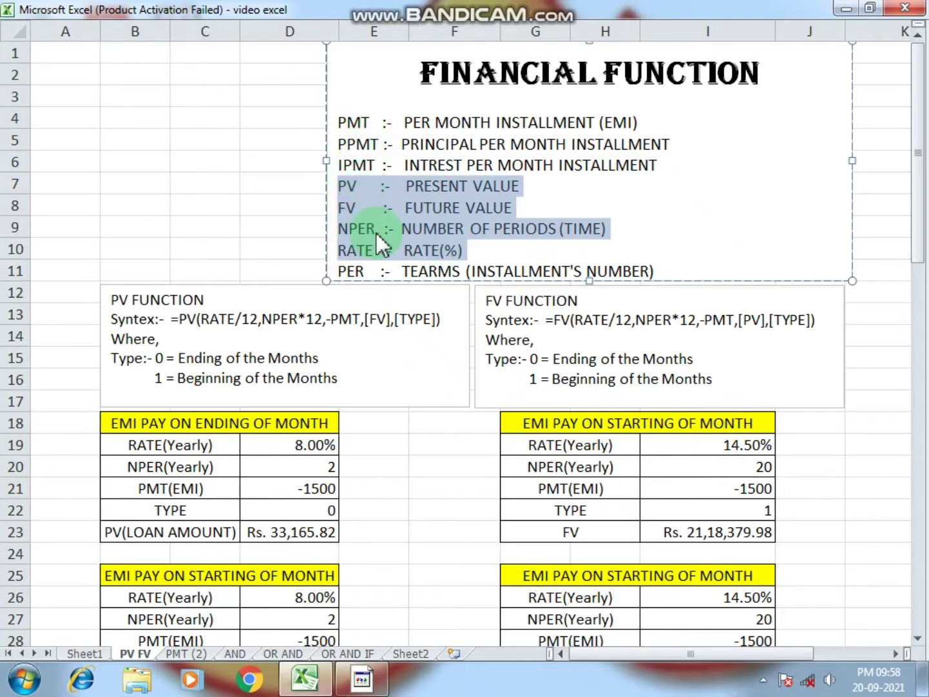
{"action": "scroll", "coordinate": [381, 248], "scroll_direction": "down", "scroll_amount": 3}
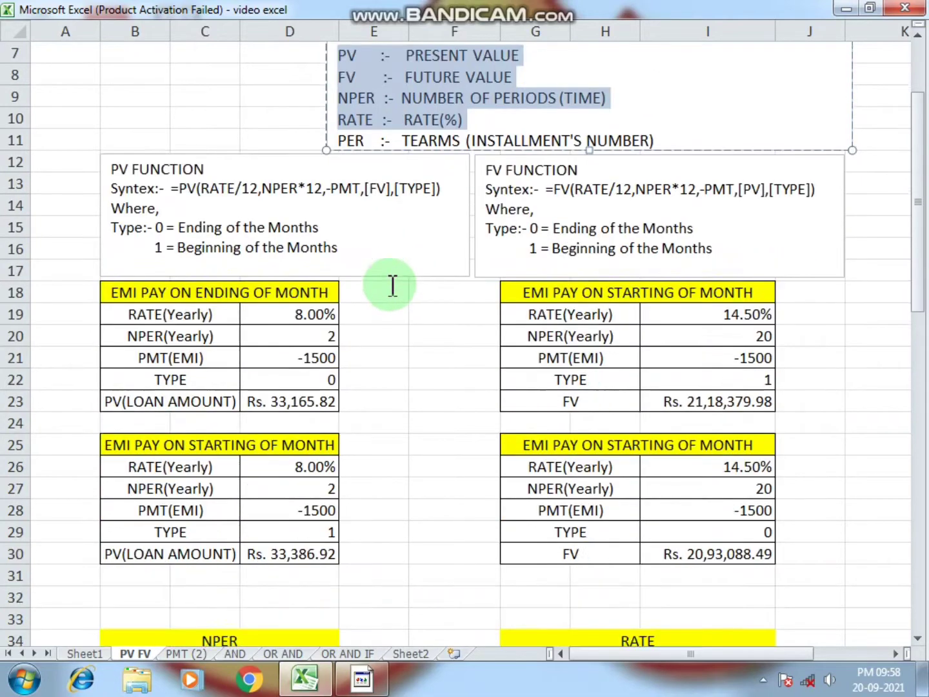
{"action": "left_click", "coordinate": [393, 280]}
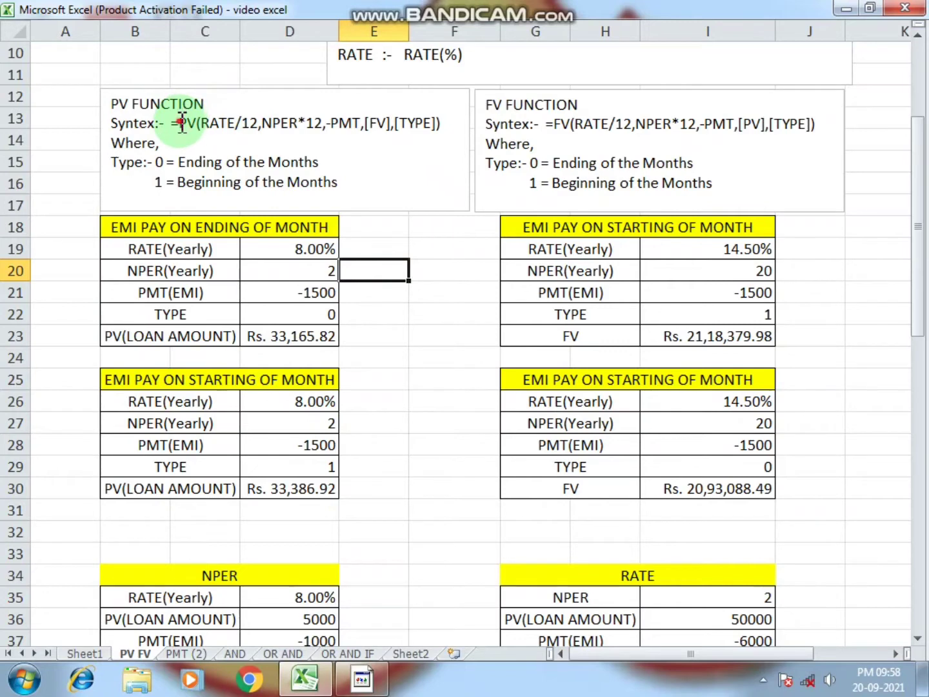
- Examine the RATE/12 and NPER*12 arguments in the PV function syntax note
{"action": "left_click_drag", "start_coordinate": [176, 125], "coordinate": [234, 125]}
{"action": "left_click", "coordinate": [258, 124]}
{"action": "left_click", "coordinate": [245, 126]}
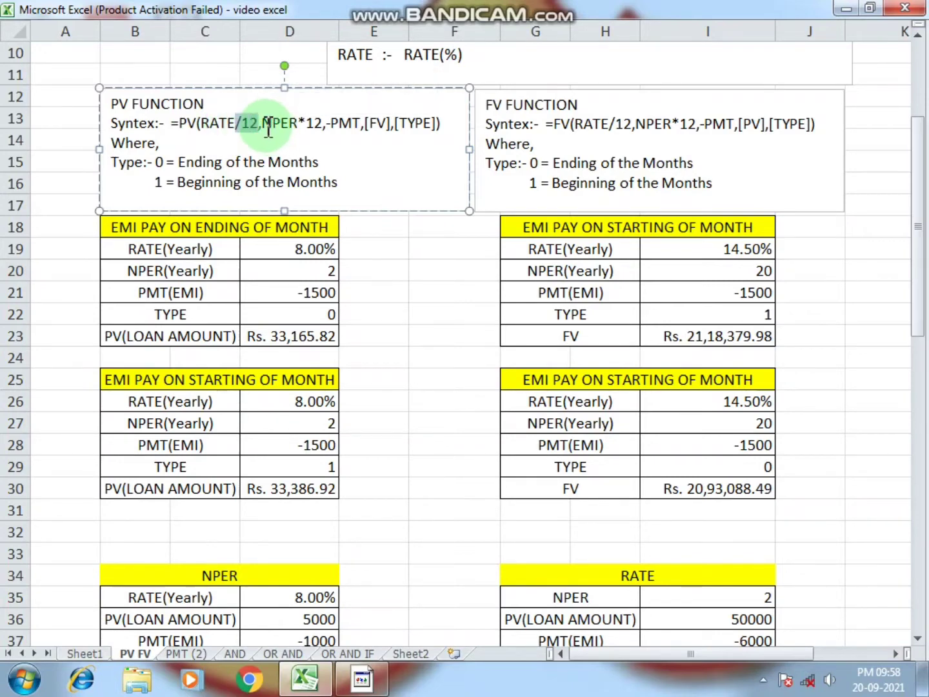
{"action": "left_click_drag", "start_coordinate": [262, 124], "coordinate": [322, 125]}
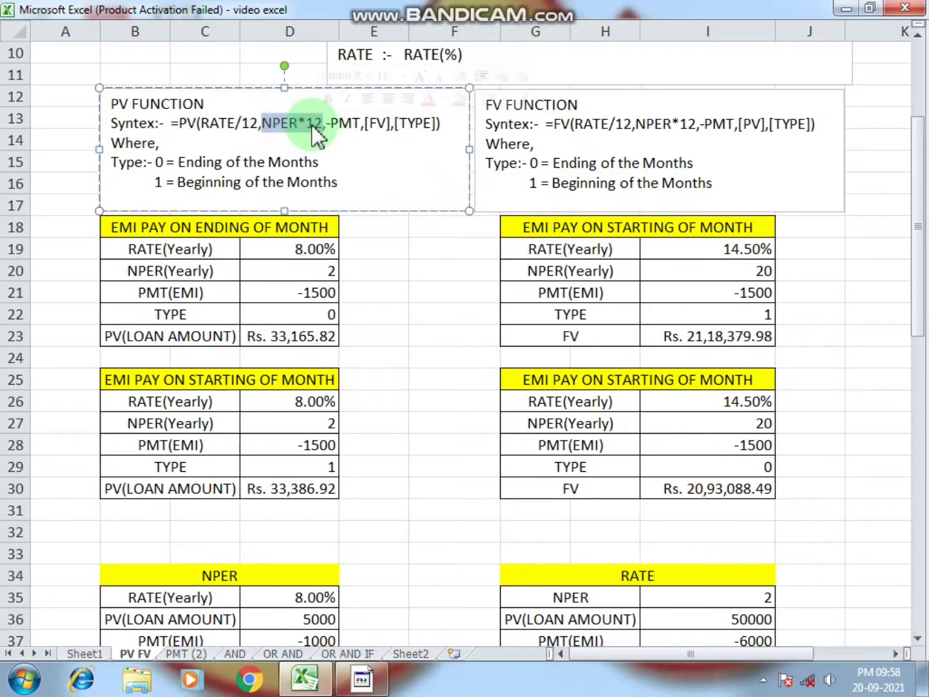
{"action": "left_click", "coordinate": [304, 123]}
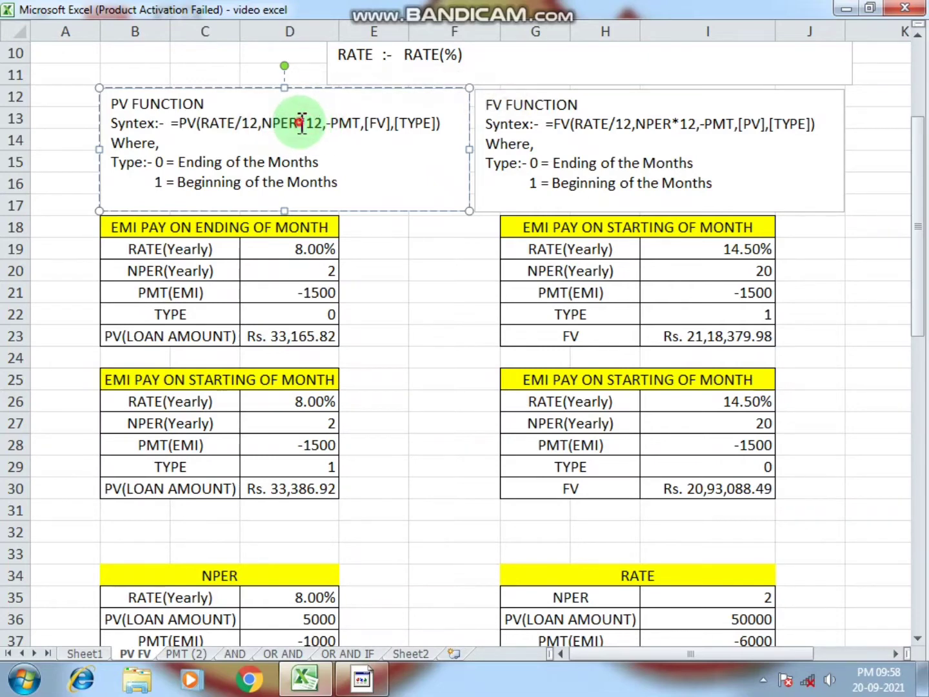
{"action": "left_click_drag", "start_coordinate": [299, 123], "coordinate": [320, 125]}
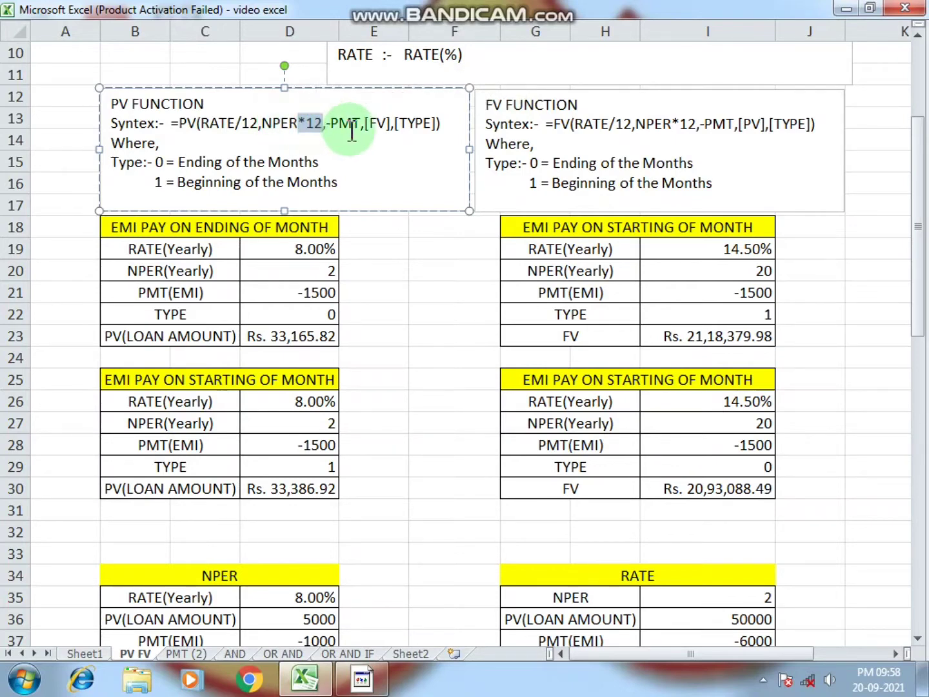
- Examine the negative PMT argument in the PV function syntax note
{"action": "left_click_drag", "start_coordinate": [328, 123], "coordinate": [365, 124]}
{"action": "left_click", "coordinate": [329, 124]}
{"action": "key", "text": "BackSpace"}
{"action": "left_click", "coordinate": [354, 126]}
{"action": "left_click", "coordinate": [329, 123]}
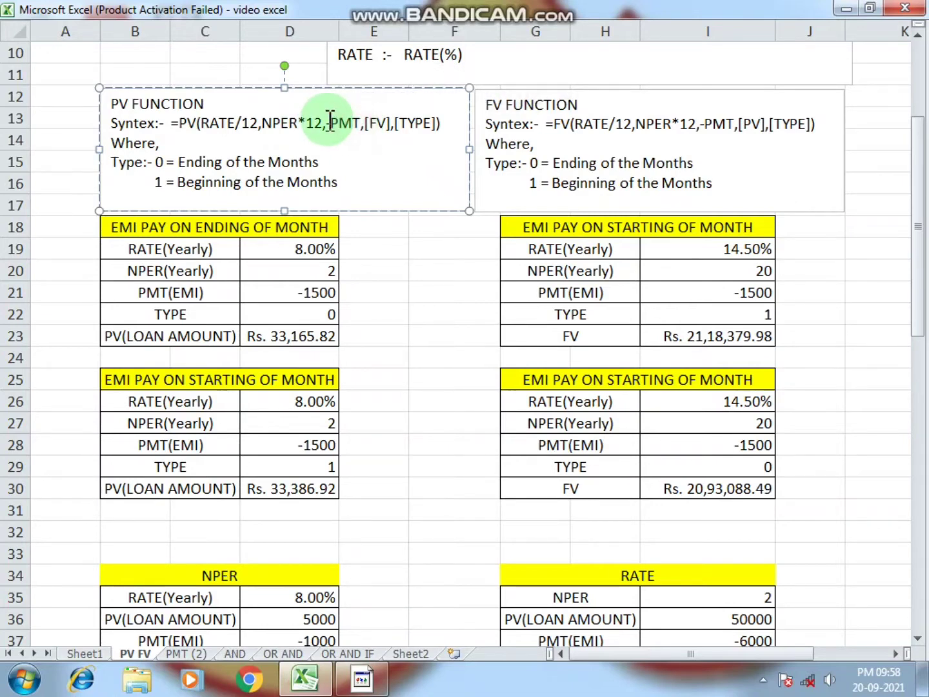
{"action": "double_click", "coordinate": [330, 122]}
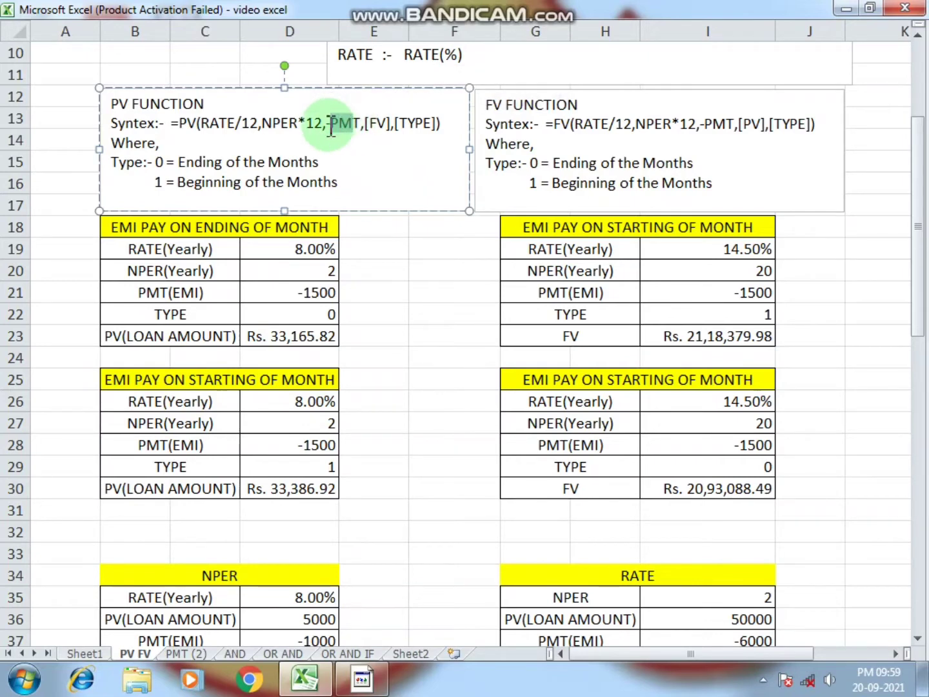
{"action": "left_click", "coordinate": [349, 124]}
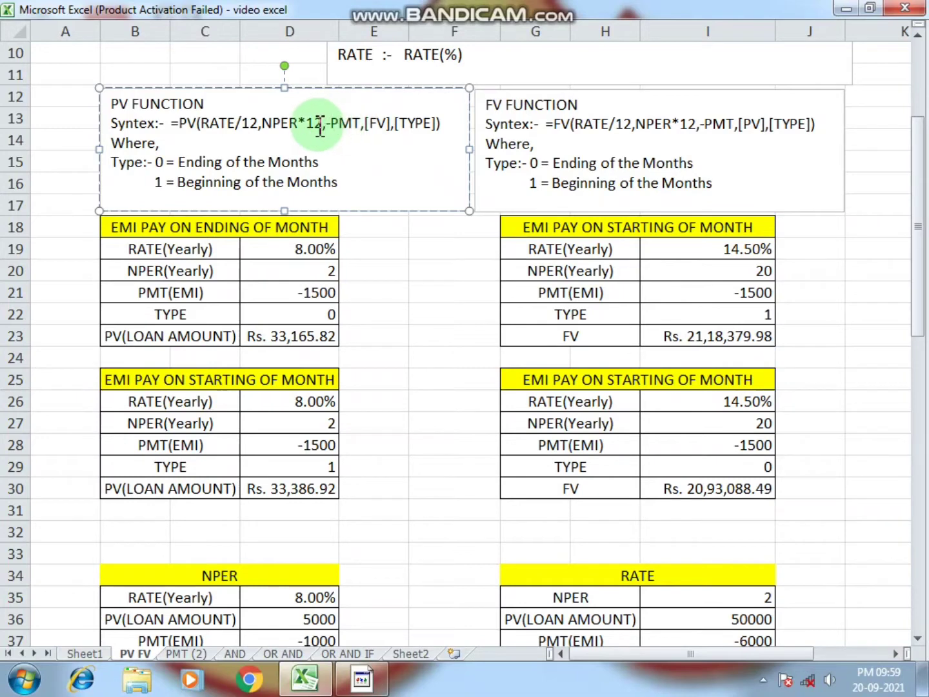
{"action": "left_click_drag", "start_coordinate": [325, 123], "coordinate": [355, 125]}
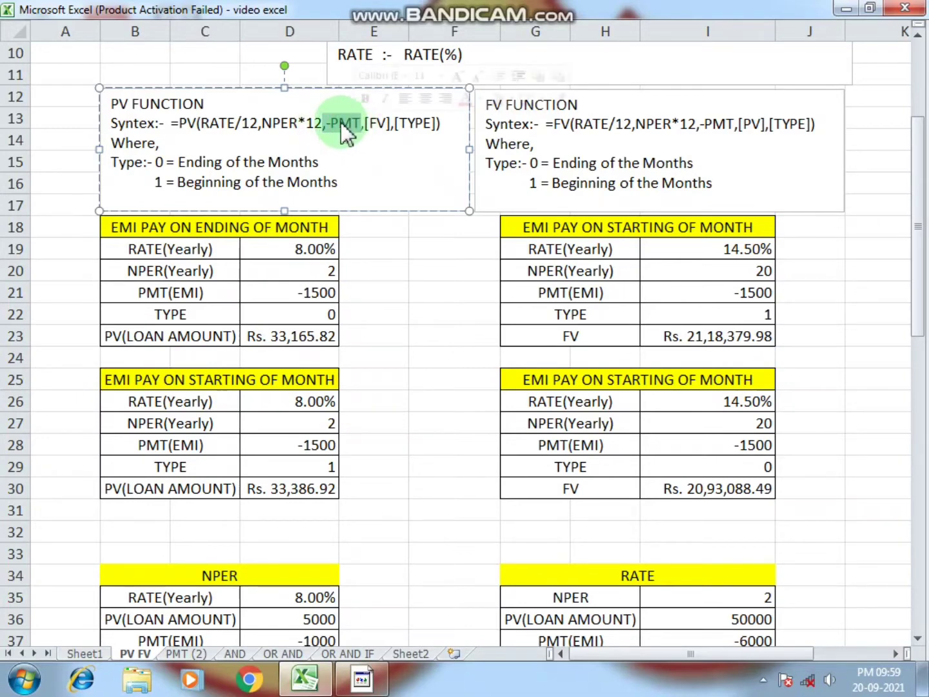
{"action": "left_click", "coordinate": [341, 123]}
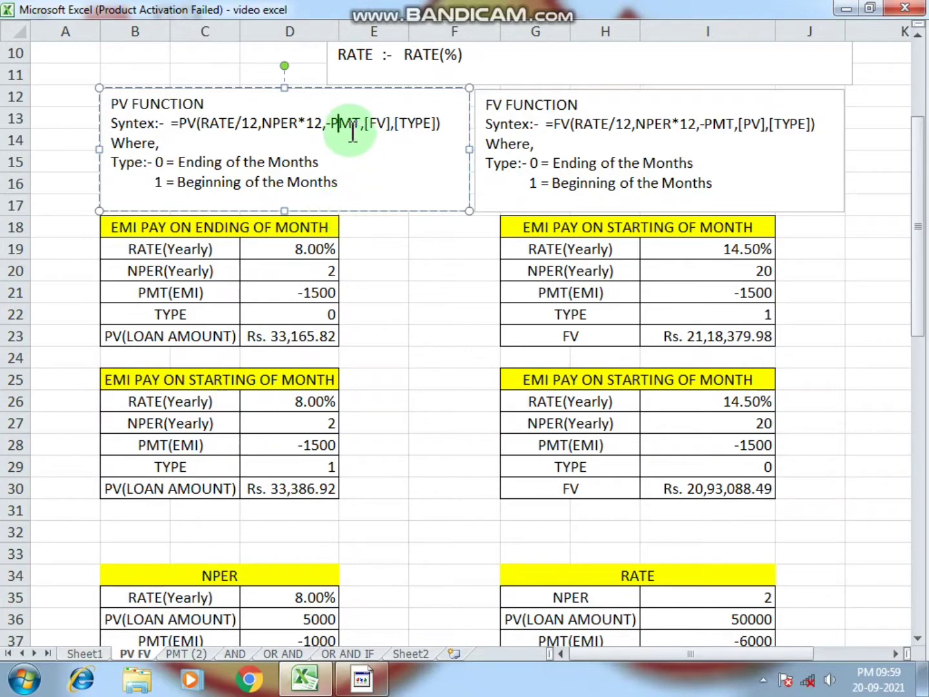
- Keep the current Windows color scheme and stop the performance message from being shown again
{"action": "left_click_drag", "start_coordinate": [359, 123], "coordinate": [333, 123]}
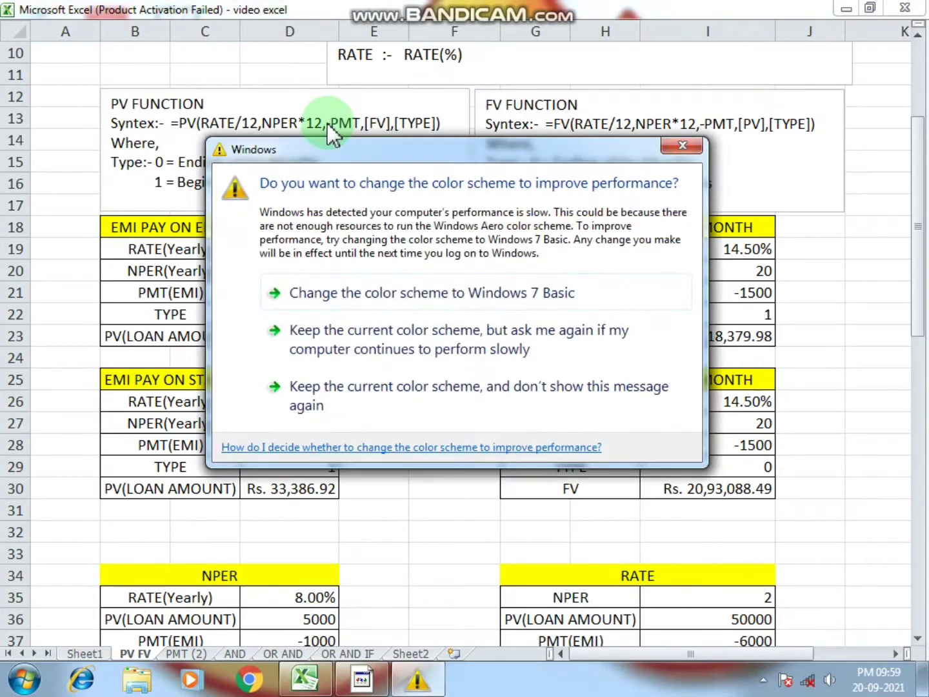
{"action": "left_click", "coordinate": [369, 390]}
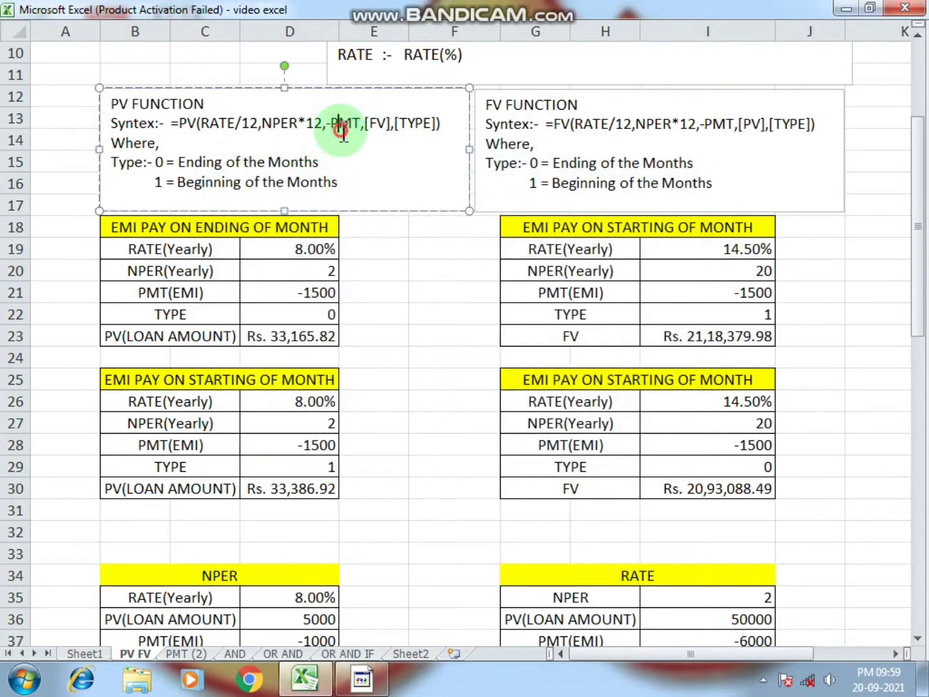
{"action": "left_click", "coordinate": [338, 125]}
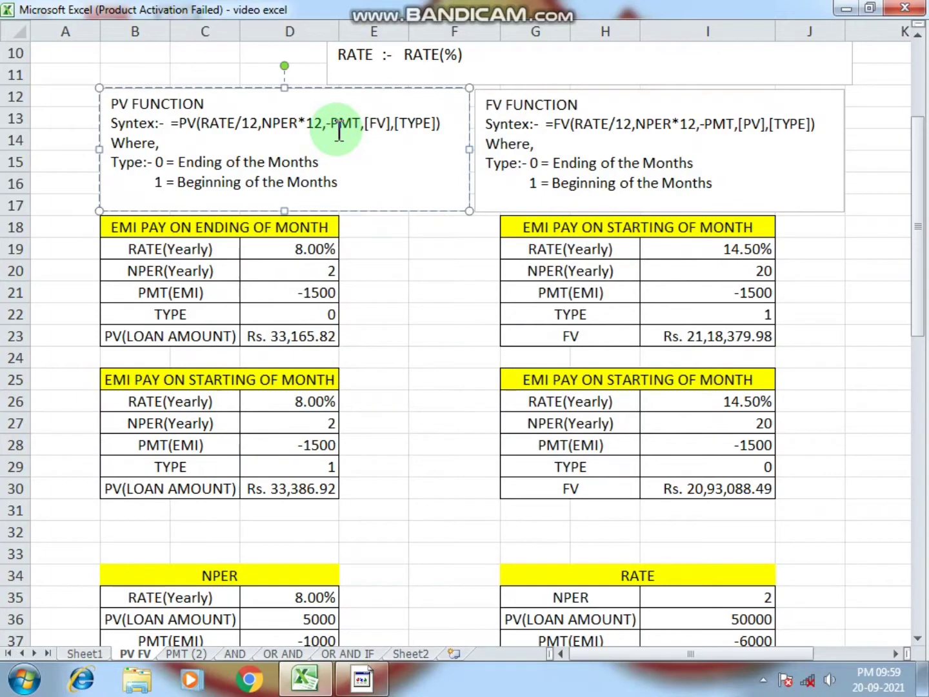
- Examine the optional [FV] and [TYPE] arguments in the PV function syntax note
{"action": "left_click", "coordinate": [371, 124]}
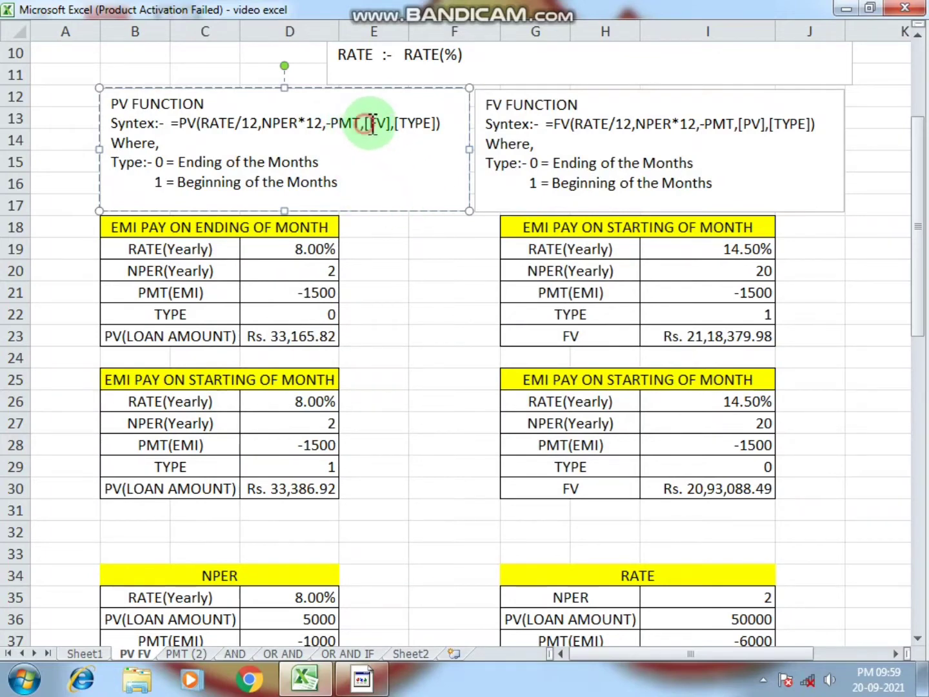
{"action": "left_click_drag", "start_coordinate": [372, 123], "coordinate": [390, 125]}
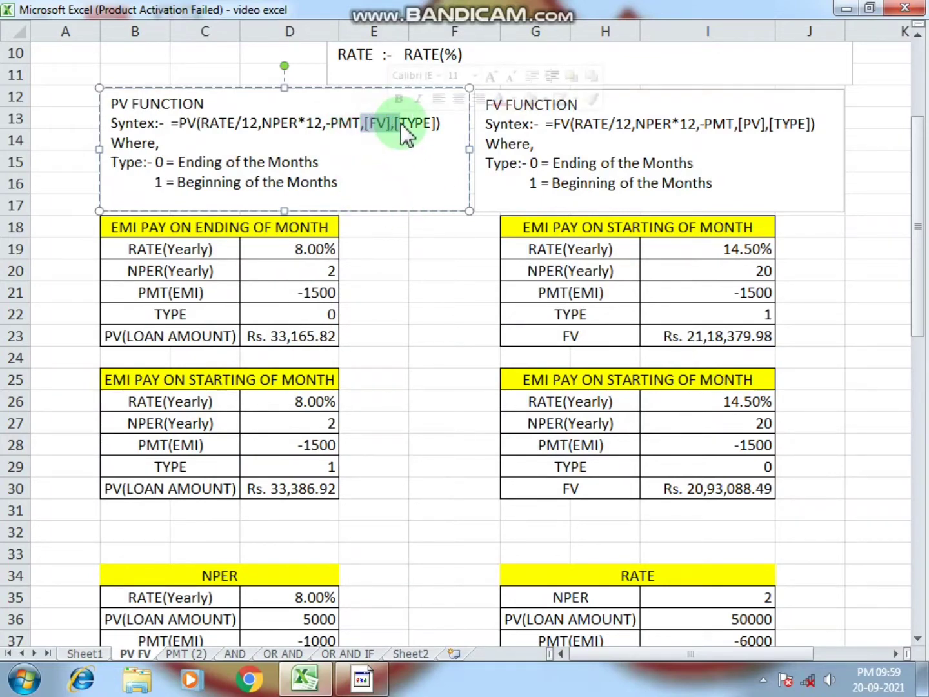
{"action": "left_click", "coordinate": [408, 124]}
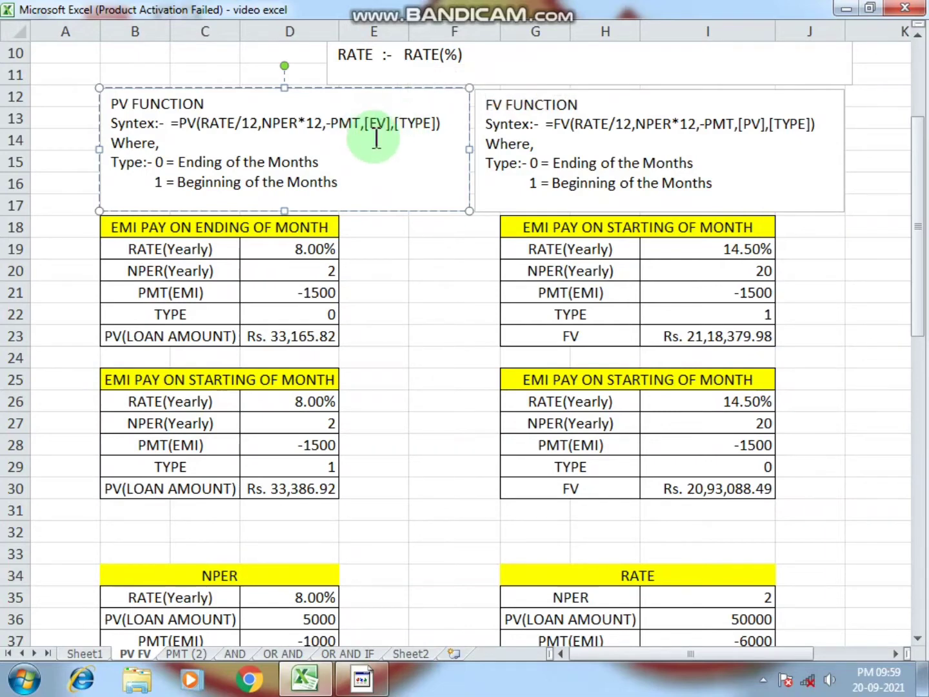
{"action": "left_click_drag", "start_coordinate": [370, 125], "coordinate": [430, 132]}
{"action": "left_click", "coordinate": [430, 130]}
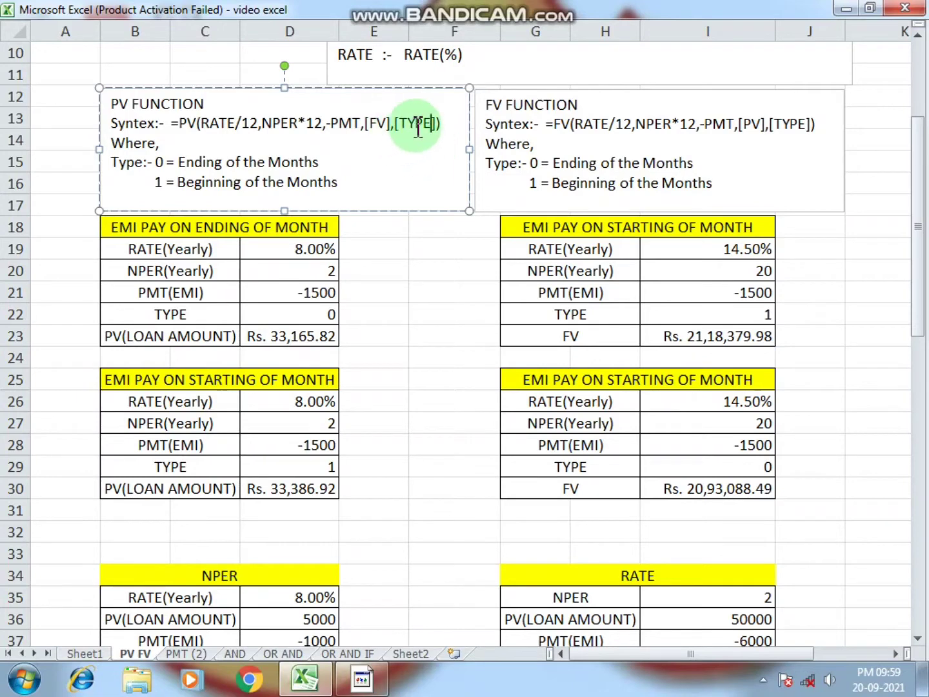
{"action": "left_click_drag", "start_coordinate": [400, 125], "coordinate": [432, 130]}
{"action": "left_click", "coordinate": [429, 129]}
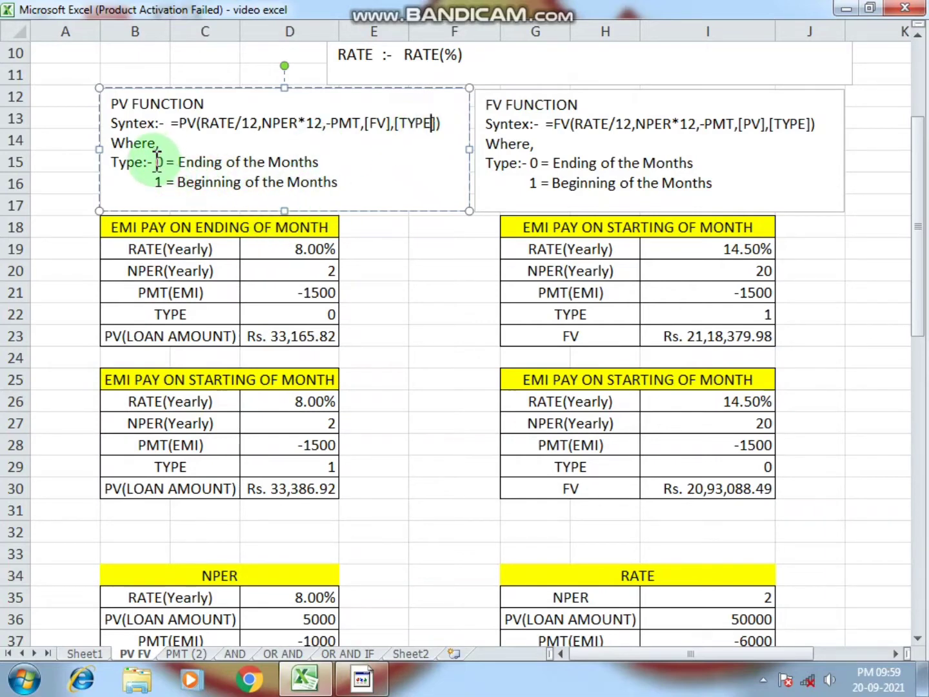
- Examine the meanings of Type 0 and Type 1 in the PV function note
{"action": "left_click_drag", "start_coordinate": [156, 162], "coordinate": [319, 166]}
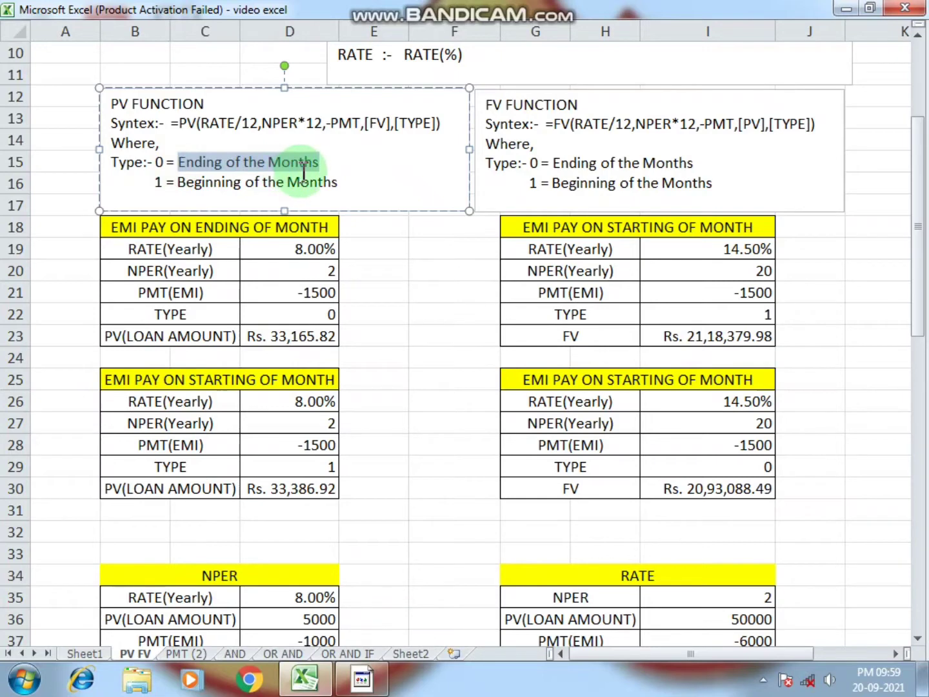
{"action": "left_click", "coordinate": [205, 167]}
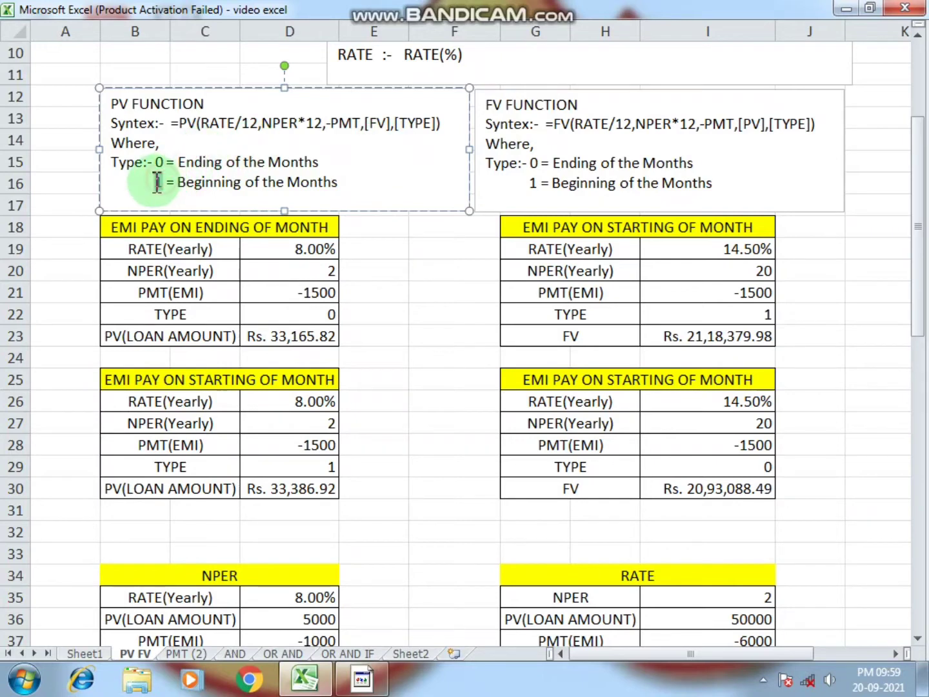
{"action": "left_click_drag", "start_coordinate": [181, 185], "coordinate": [307, 189]}
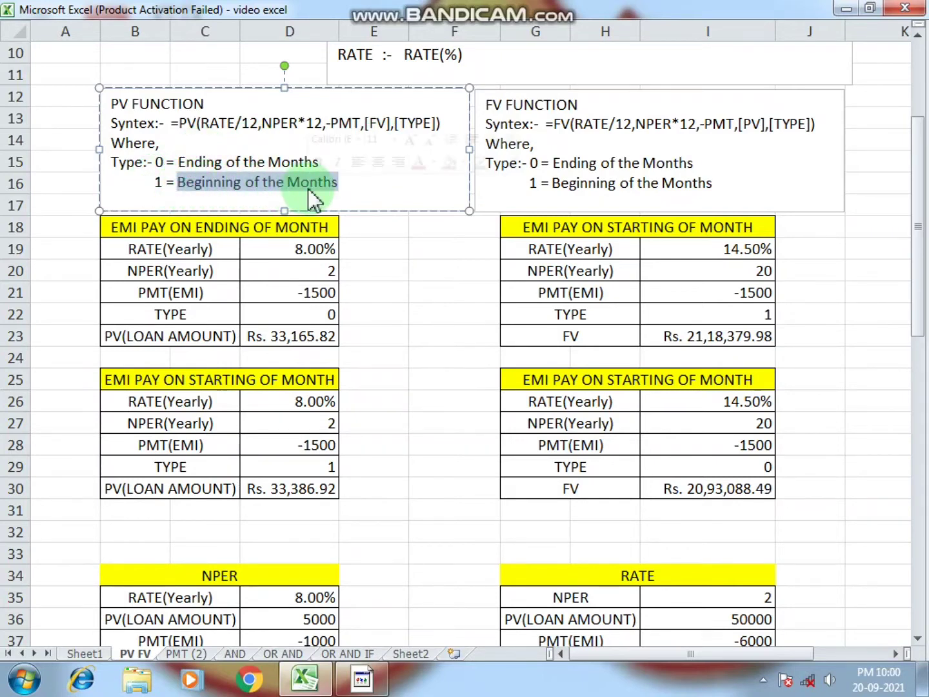
{"action": "left_click", "coordinate": [228, 185]}
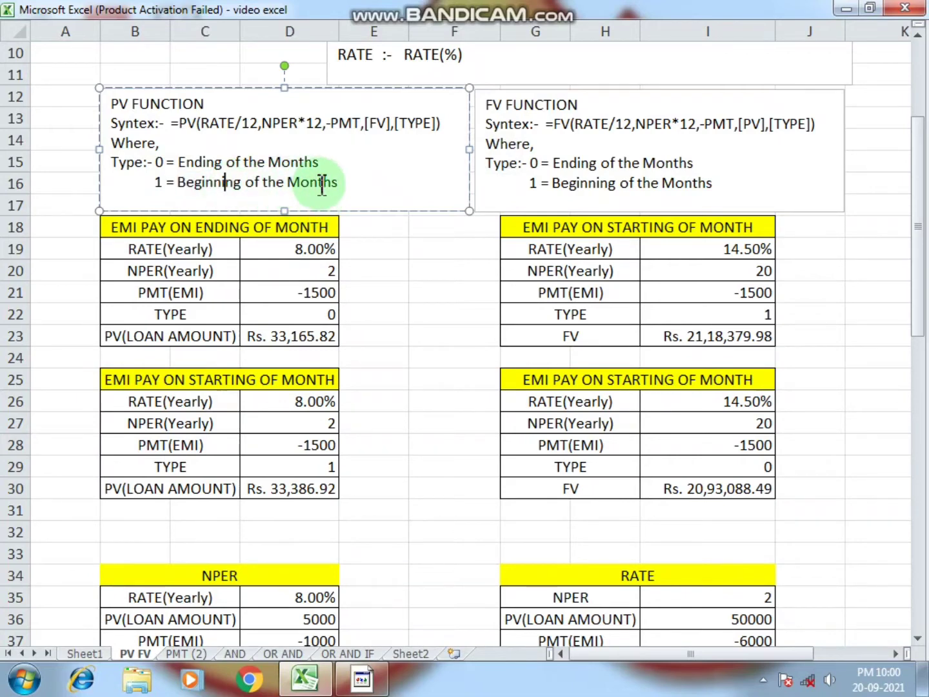
- Review the rate, period, EMI, type and loan amount cells in the EMI PAY ON ENDING OF MONTH table
{"action": "left_click", "coordinate": [414, 287]}
{"action": "scroll", "coordinate": [349, 286], "scroll_direction": "down", "scroll_amount": 1}
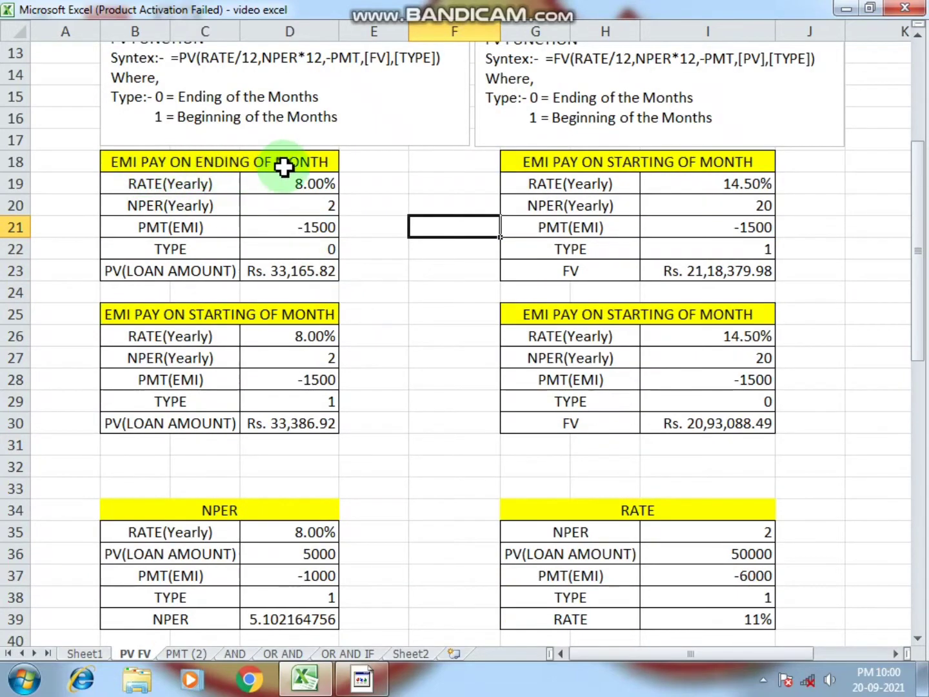
{"action": "left_click", "coordinate": [180, 172]}
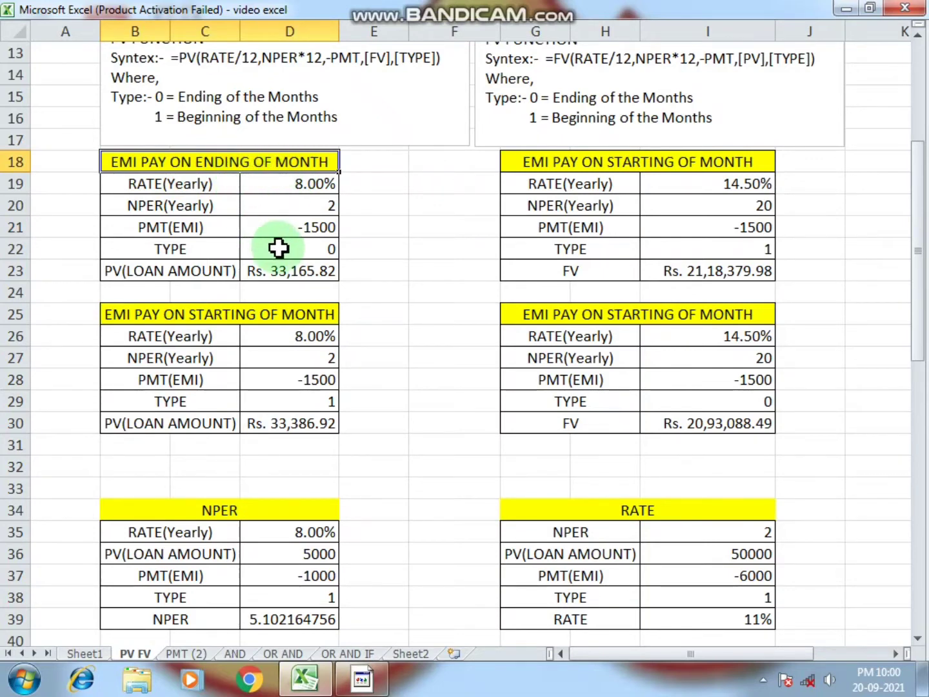
{"action": "left_click", "coordinate": [301, 250]}
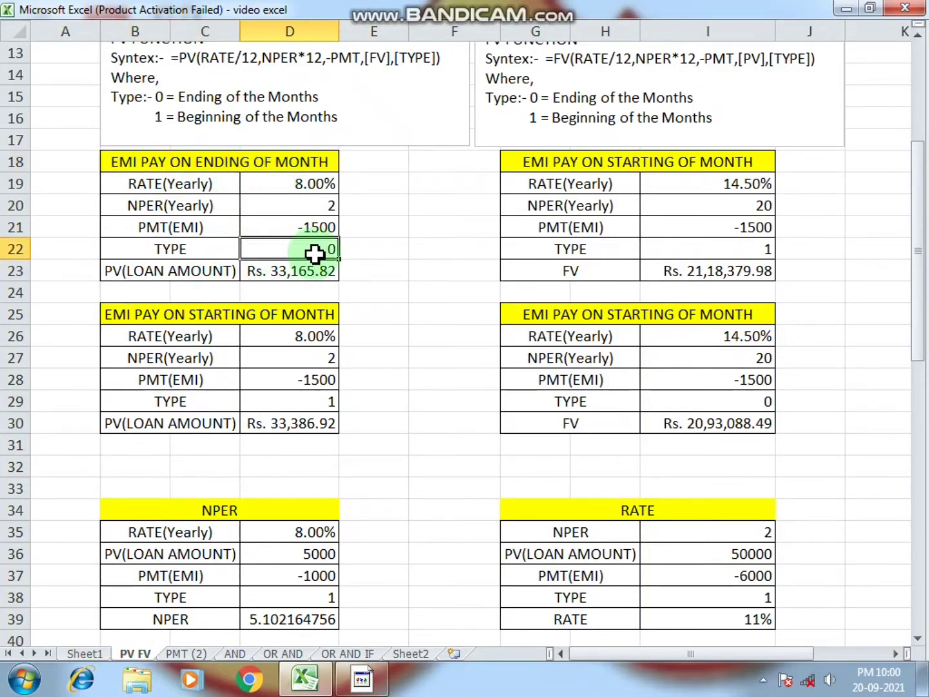
{"action": "left_click", "coordinate": [182, 187]}
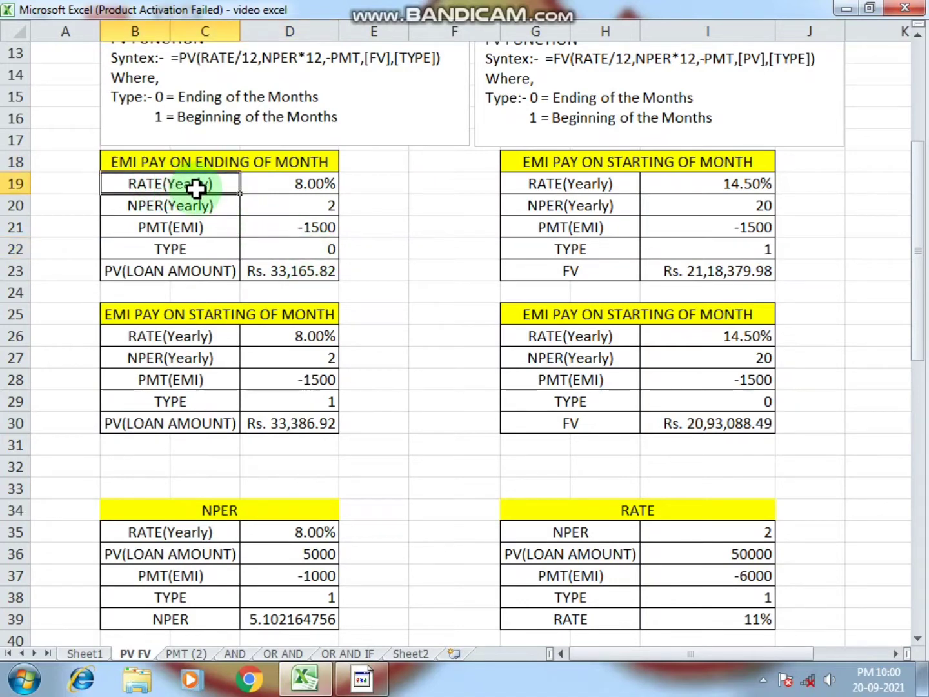
{"action": "left_click", "coordinate": [286, 188]}
{"action": "left_click", "coordinate": [184, 204]}
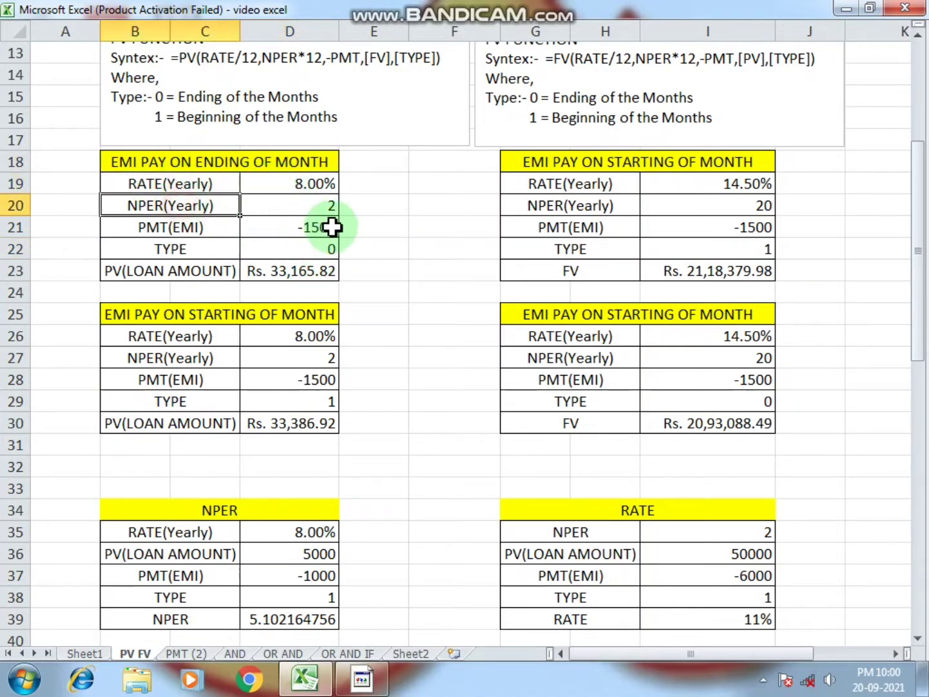
{"action": "left_click", "coordinate": [322, 210]}
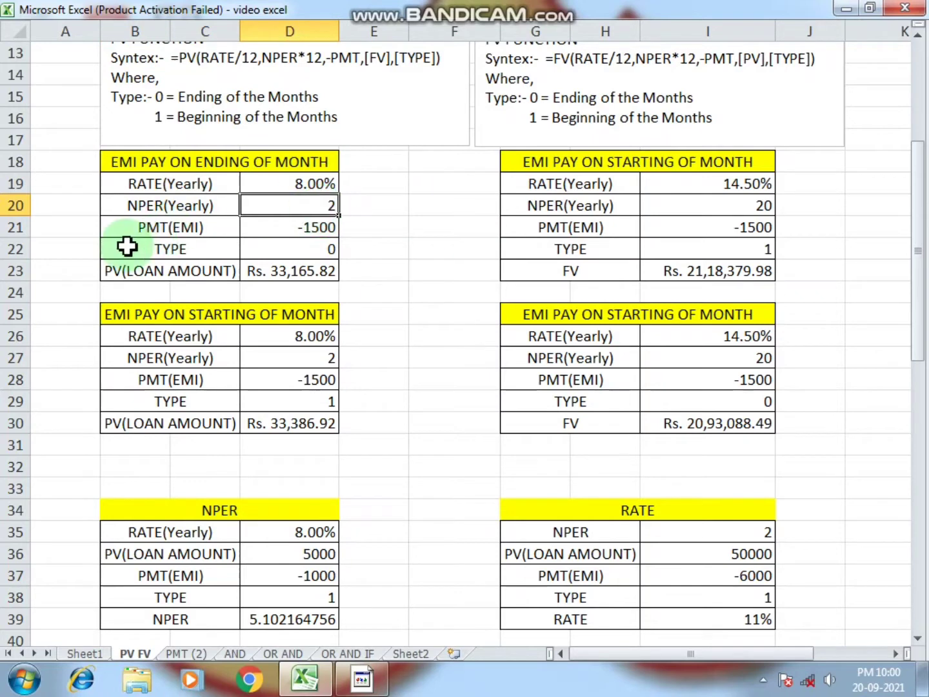
{"action": "left_click", "coordinate": [154, 227]}
{"action": "left_click", "coordinate": [300, 233]}
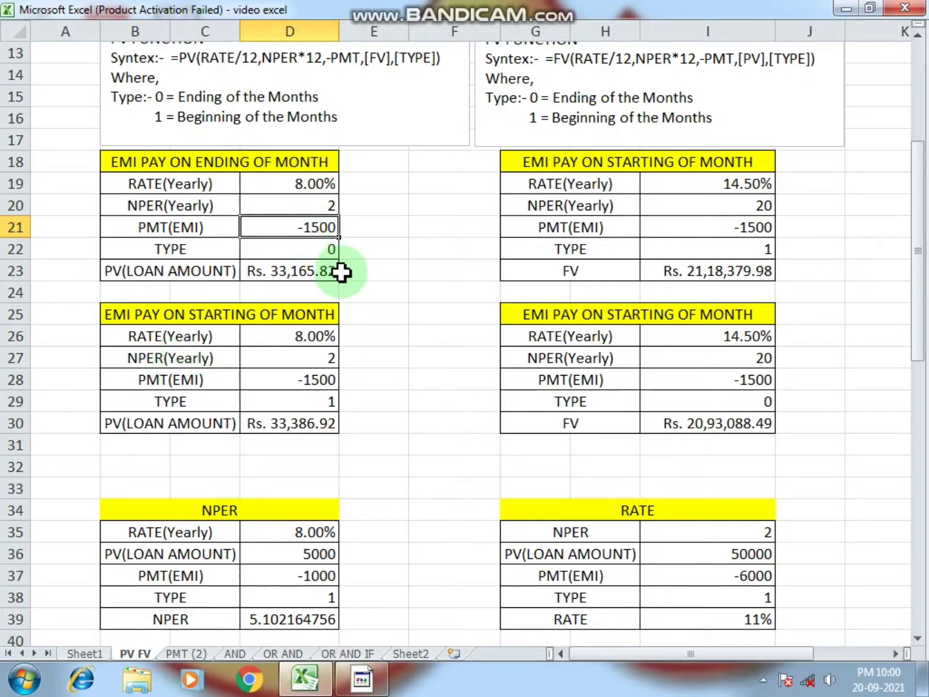
{"action": "left_click", "coordinate": [321, 274]}
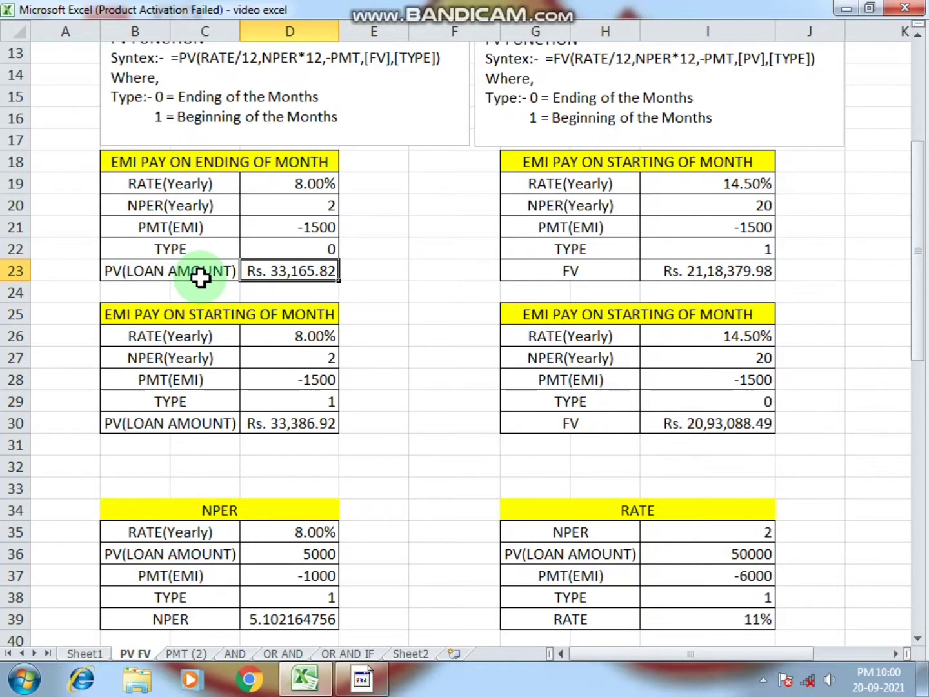
- Clear the PV(LOAN AMOUNT) result in cell D23 of the EMI PAY ON ENDING OF MONTH table
{"action": "left_click", "coordinate": [293, 207]}
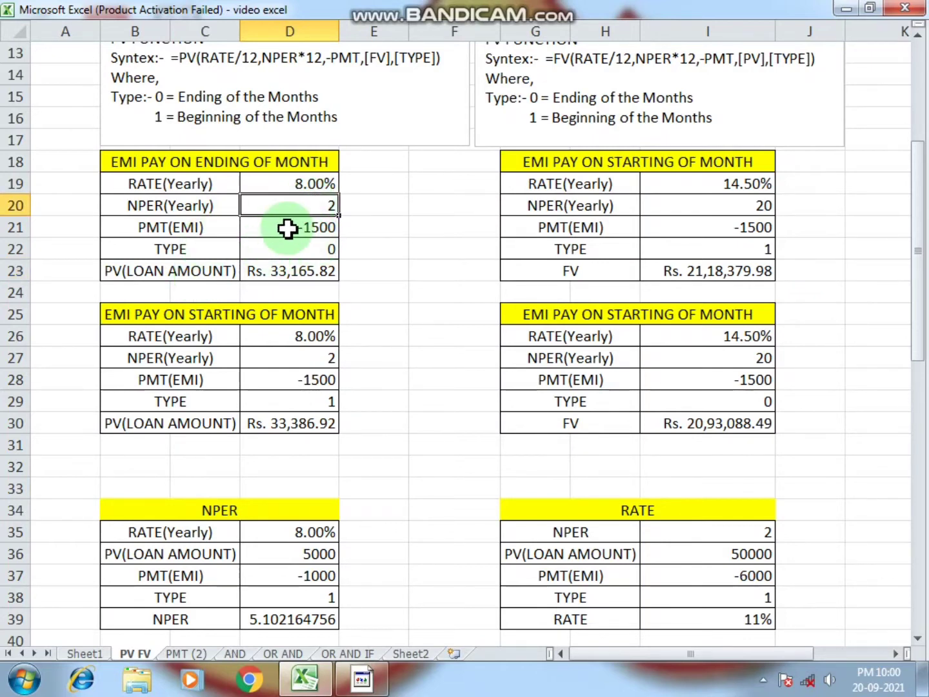
{"action": "left_click", "coordinate": [287, 229]}
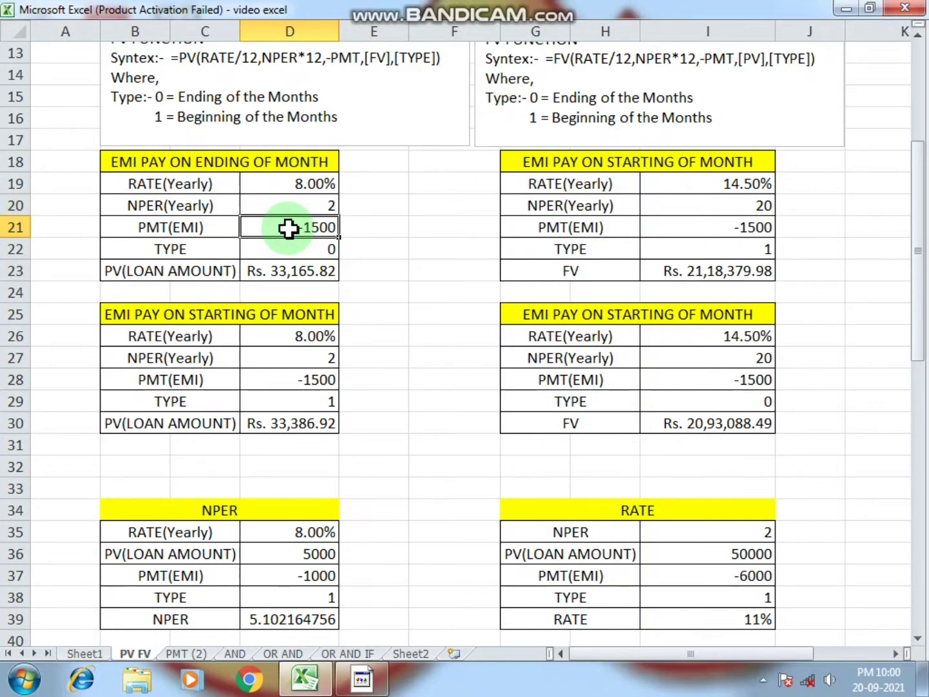
{"action": "left_click", "coordinate": [281, 271]}
{"action": "key", "text": "Delete"}
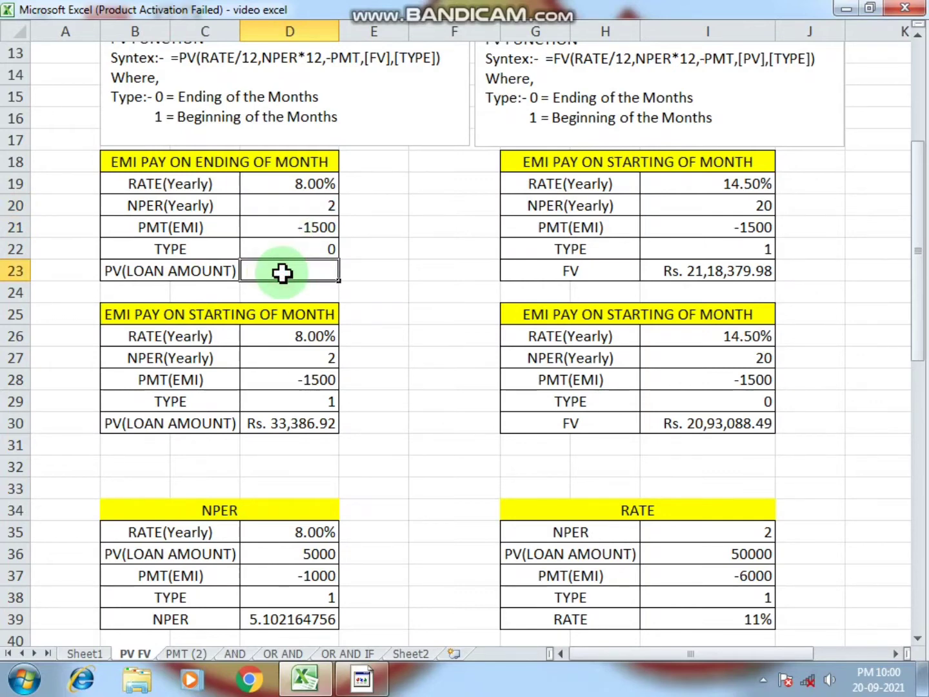
- Enter =PV(D19/12,D20*12,D21,,D22) as the loan amount in cell D23 of the EMI PAY ON ENDING OF MONTH table
{"action": "type", "text": "=PV("}
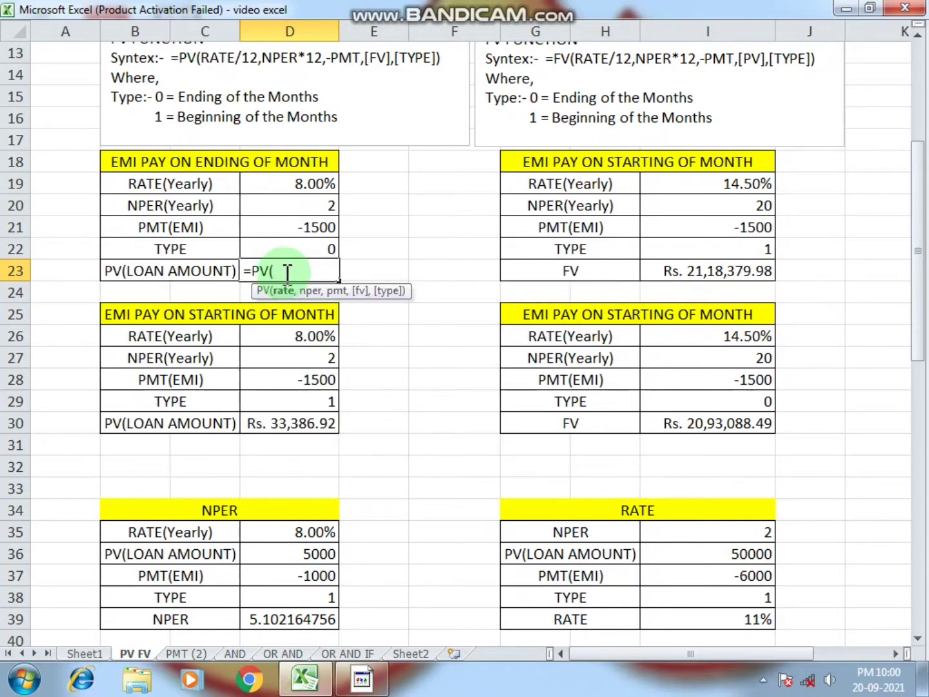
{"action": "left_click", "coordinate": [299, 190]}
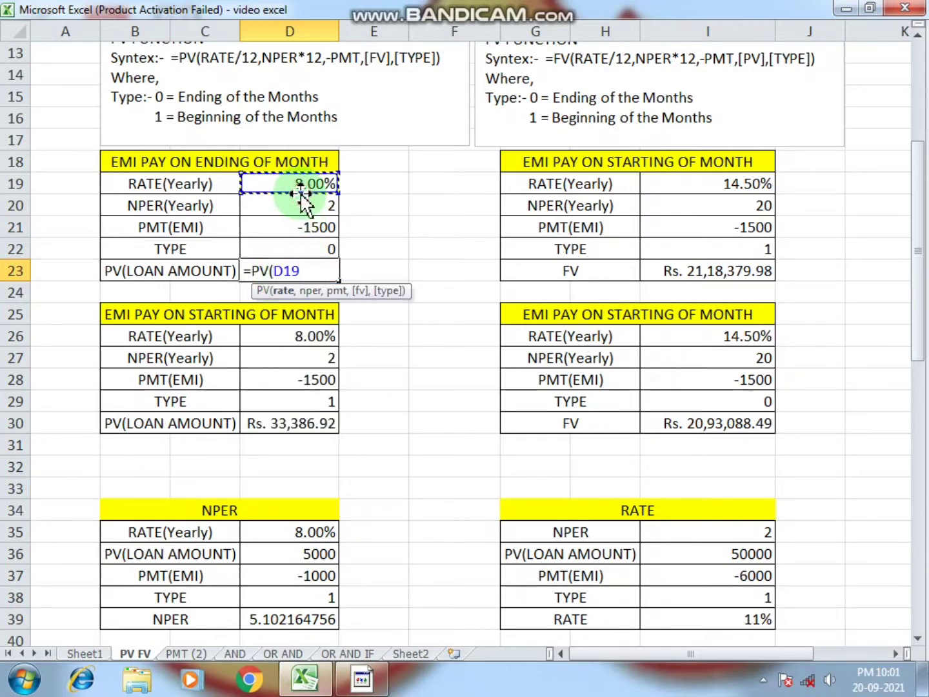
{"action": "type", "text": "/12,"}
{"action": "left_click", "coordinate": [305, 205]}
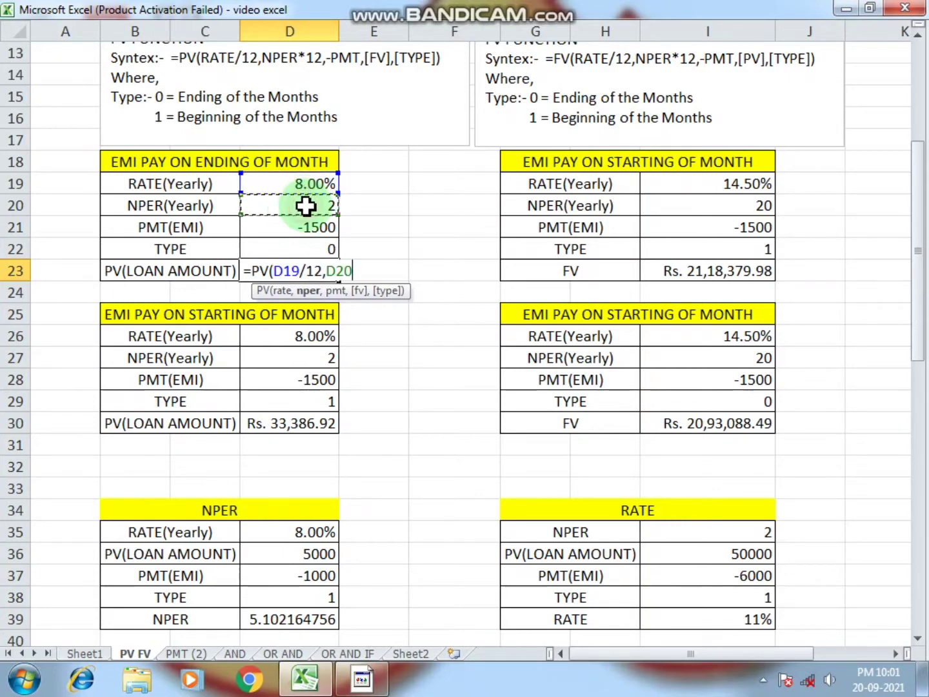
{"action": "type", "text": "*12,"}
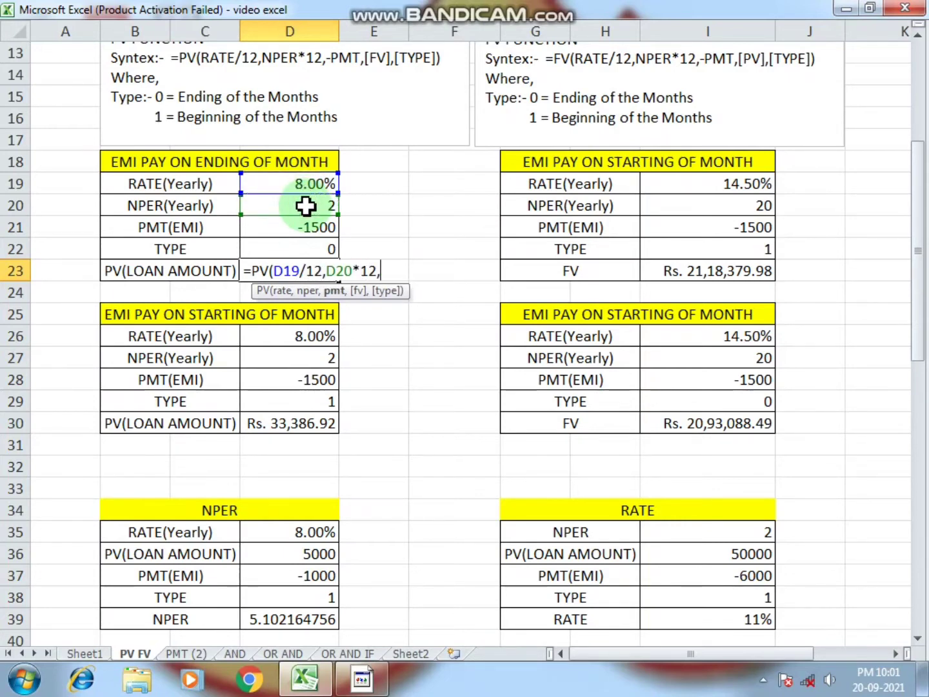
{"action": "left_click", "coordinate": [303, 227]}
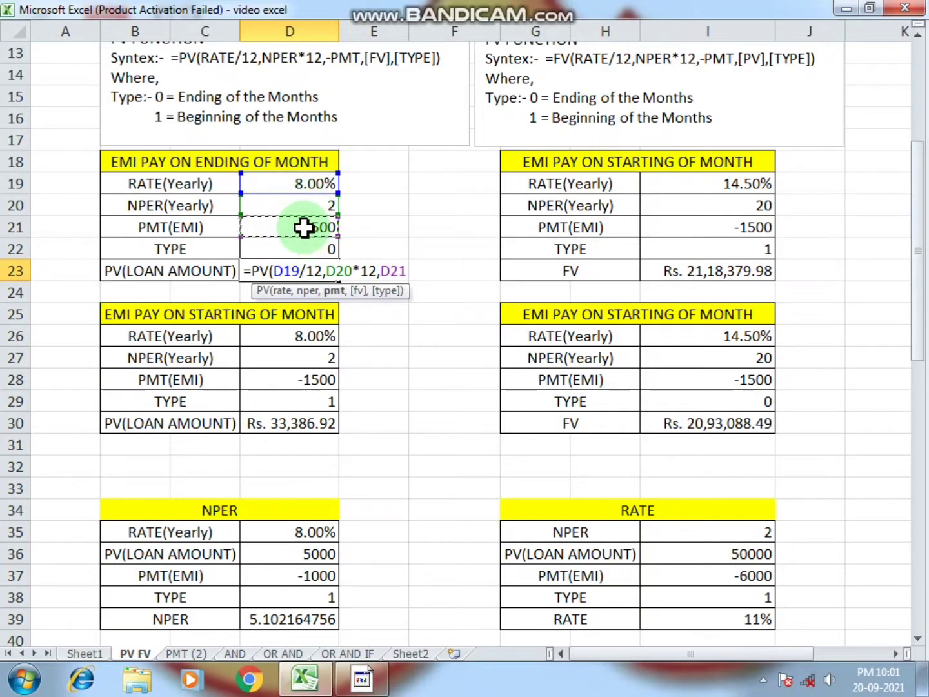
{"action": "type", "text": ","}
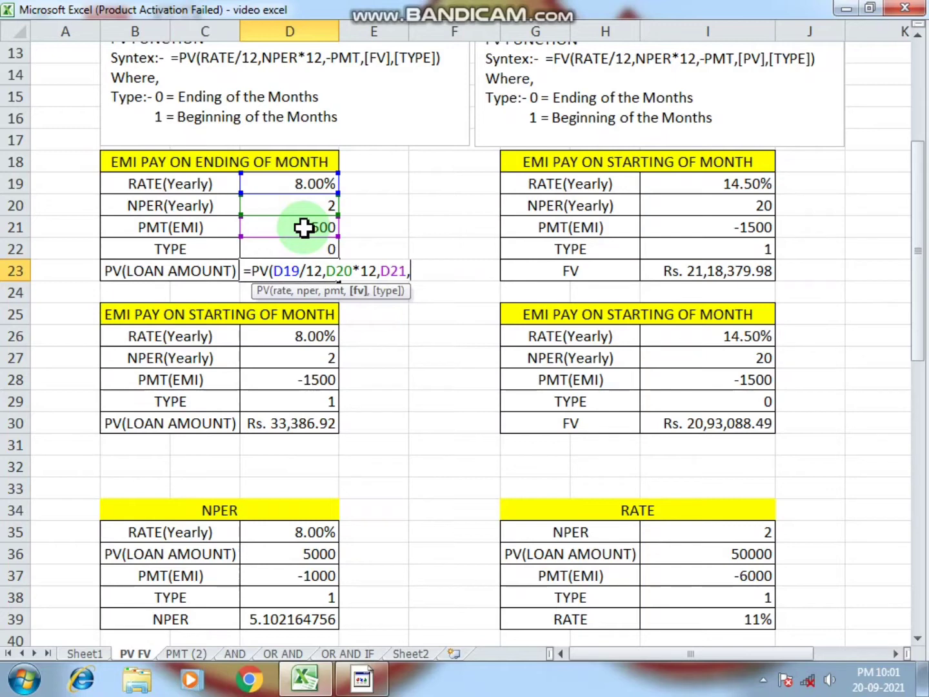
{"action": "type", "text": ","}
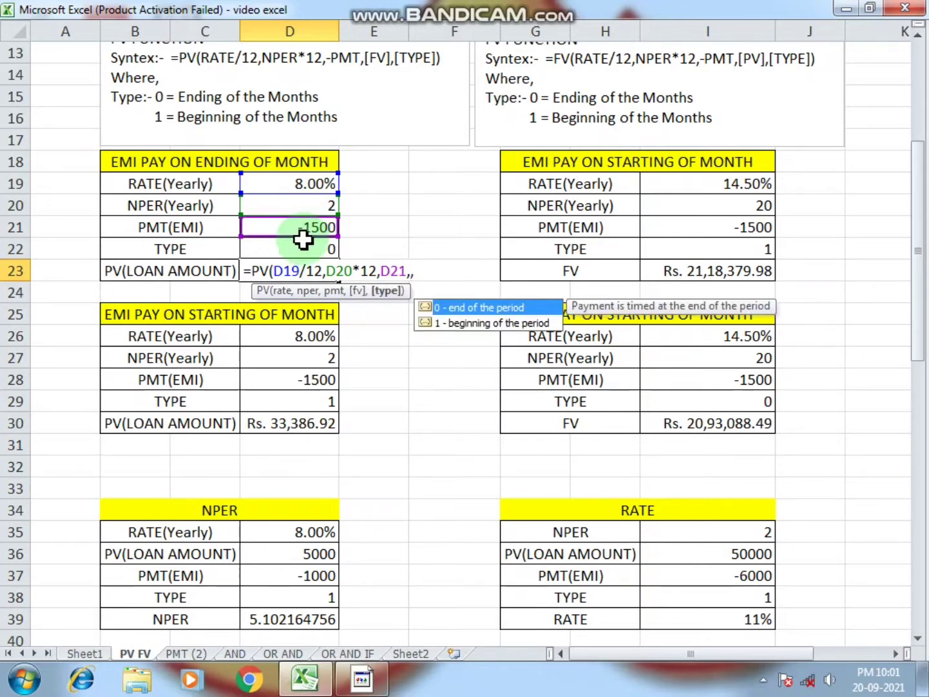
{"action": "left_click", "coordinate": [303, 247]}
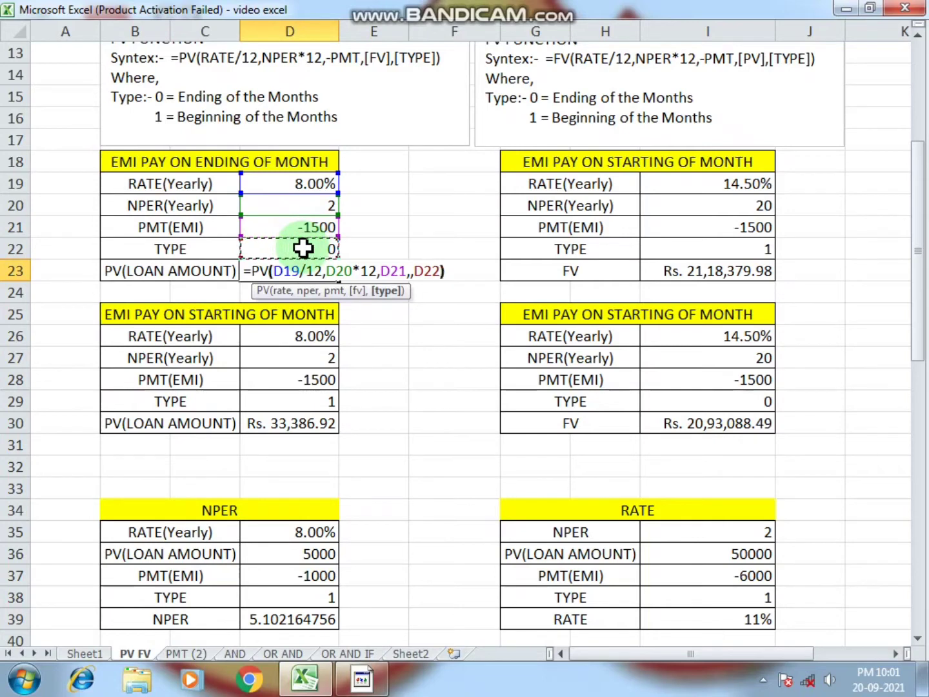
{"action": "type", "text": ")"}
{"action": "key", "text": "Return"}
{"action": "key", "text": "Up"}
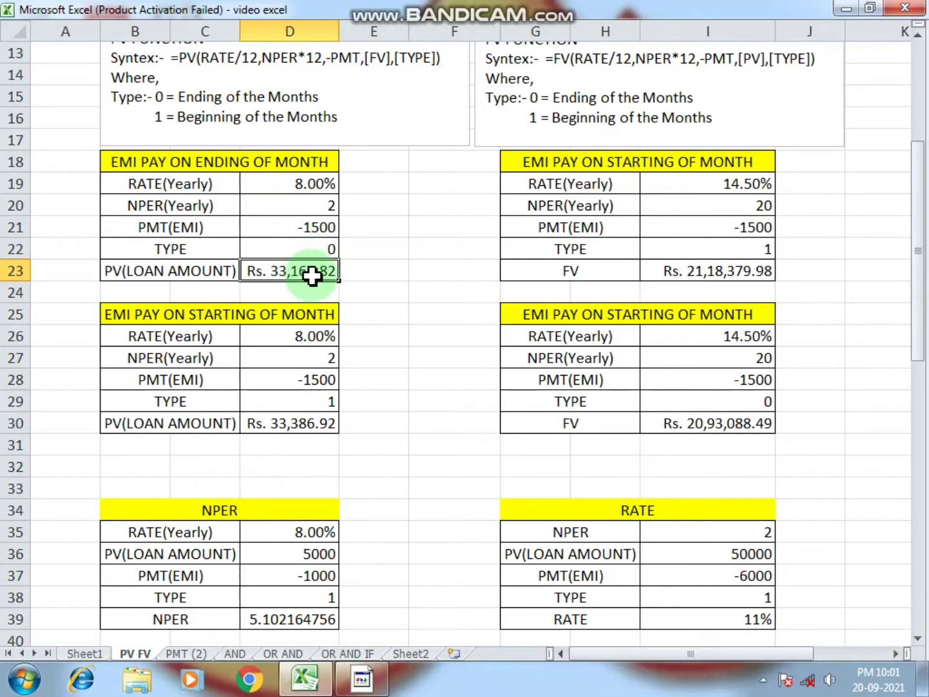
- Calculate the total EMI paid over the full term in cell E21 with =1500*2*12
{"action": "left_click", "coordinate": [368, 271]}
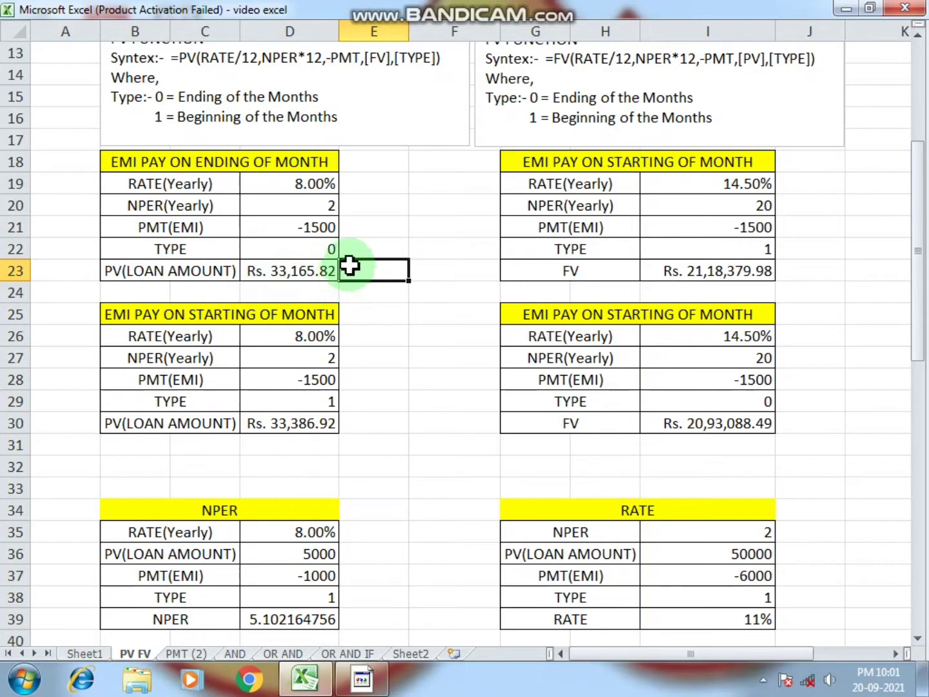
{"action": "left_click", "coordinate": [362, 231]}
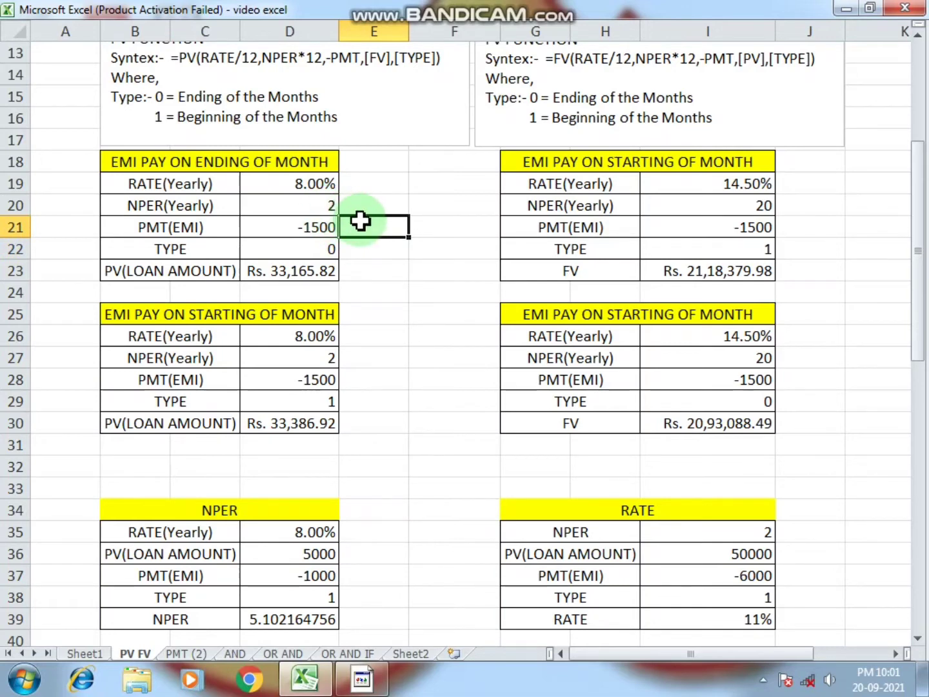
{"action": "type", "text": "=1500"}
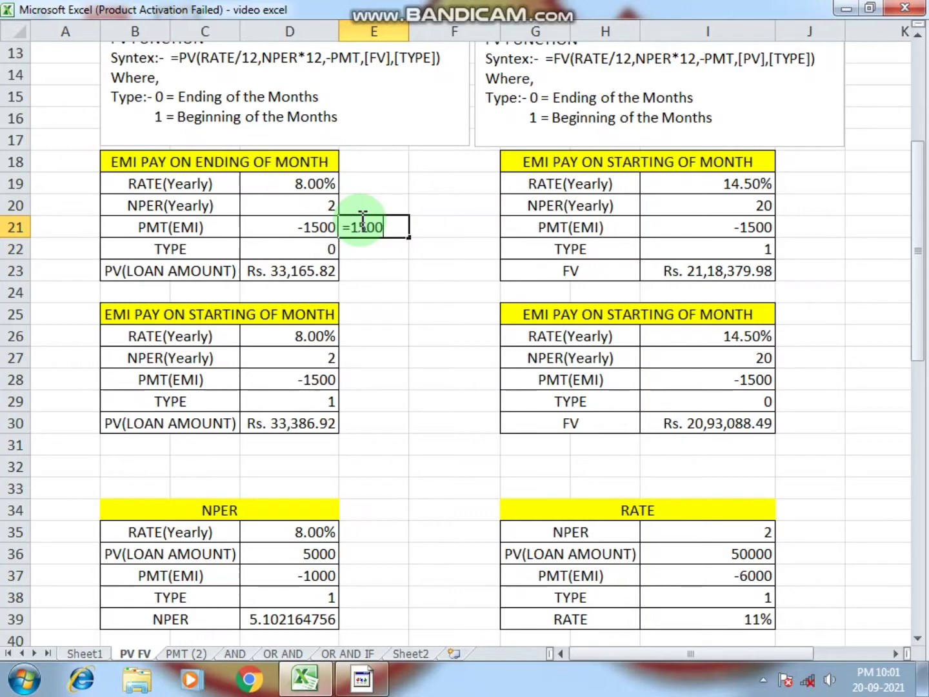
{"action": "type", "text": "*2*12"}
{"action": "key", "text": "Return"}
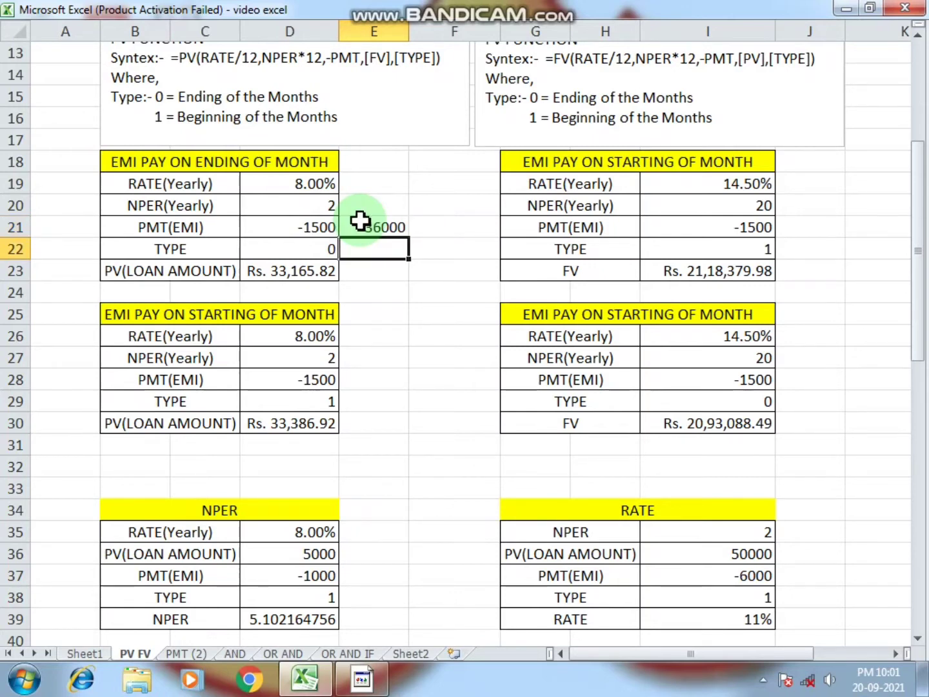
{"action": "left_click", "coordinate": [363, 225]}
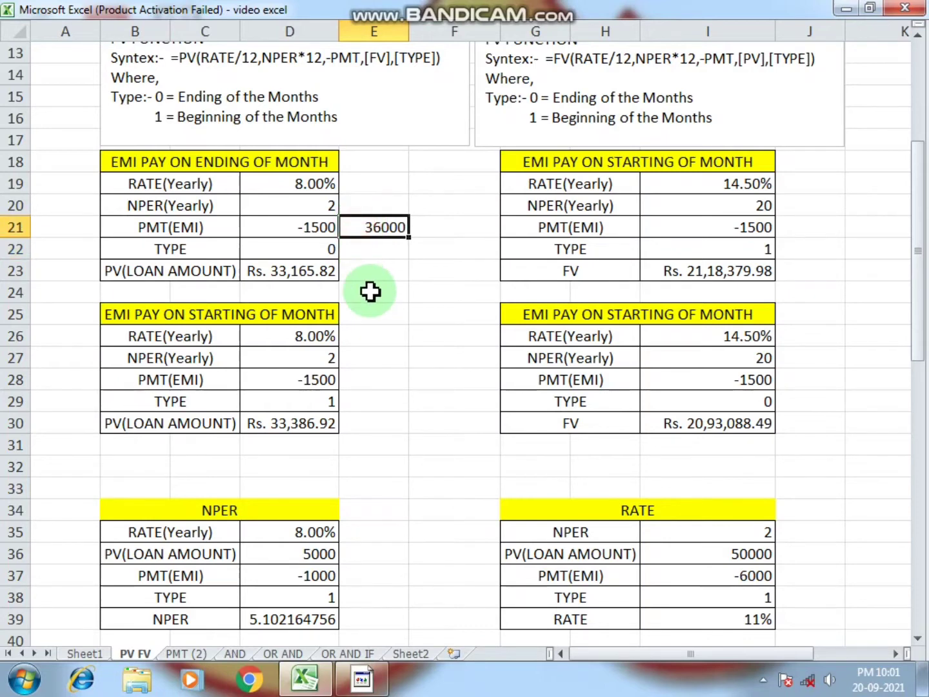
- Calculate the interest in cell E23 by subtracting the loan amount from the total EMI paid, using =E21-D23
{"action": "left_click", "coordinate": [318, 226]}
{"action": "left_click", "coordinate": [369, 229]}
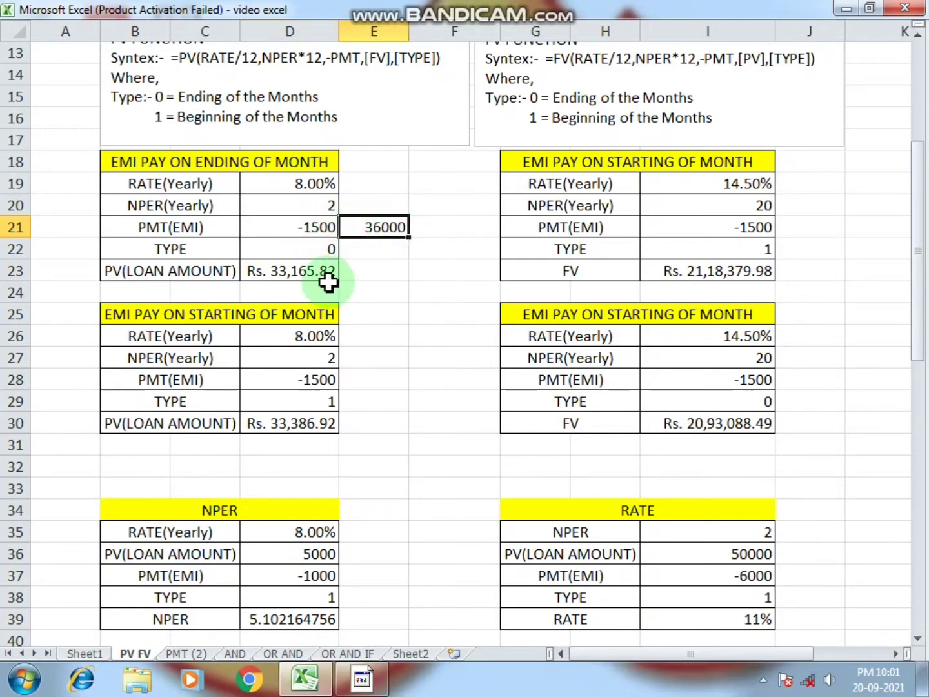
{"action": "left_click", "coordinate": [291, 274]}
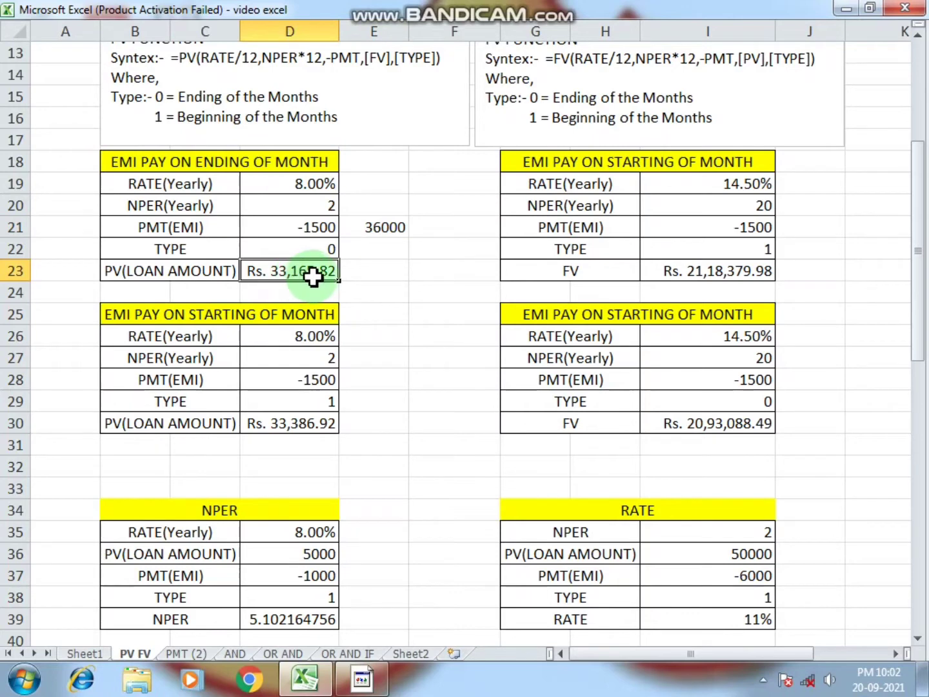
{"action": "left_click", "coordinate": [404, 232]}
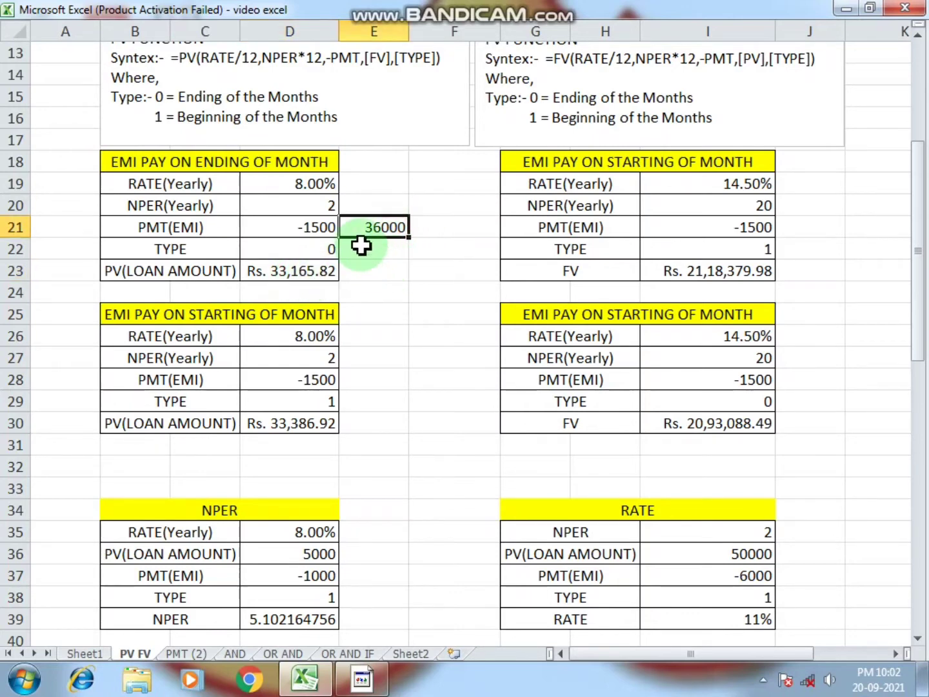
{"action": "left_click", "coordinate": [381, 271]}
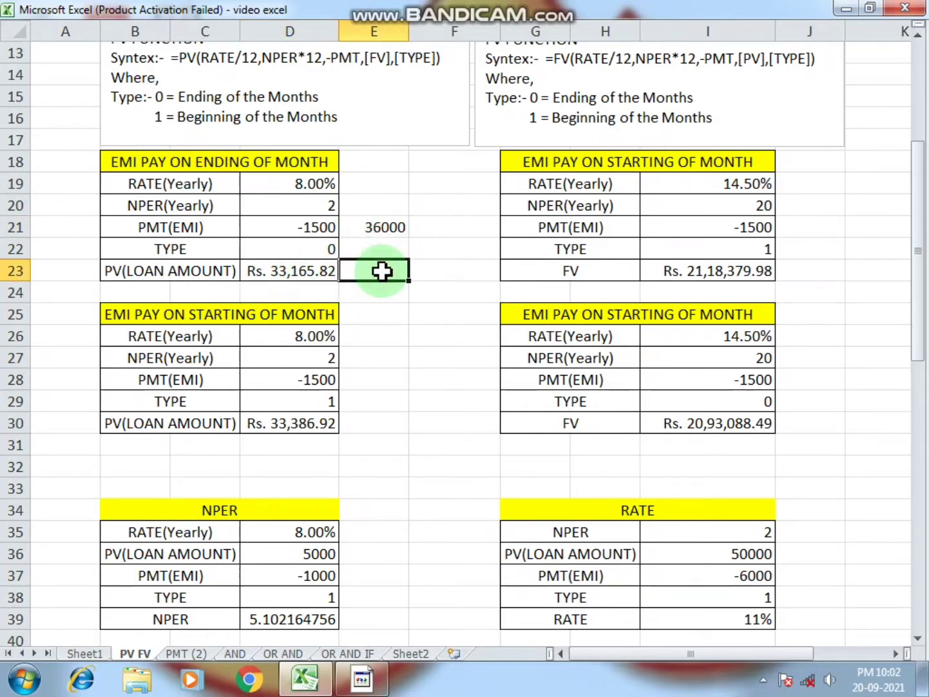
{"action": "type", "text": "="}
{"action": "key", "text": "Up"}
{"action": "key", "text": "Up"}
{"action": "type", "text": "-"}
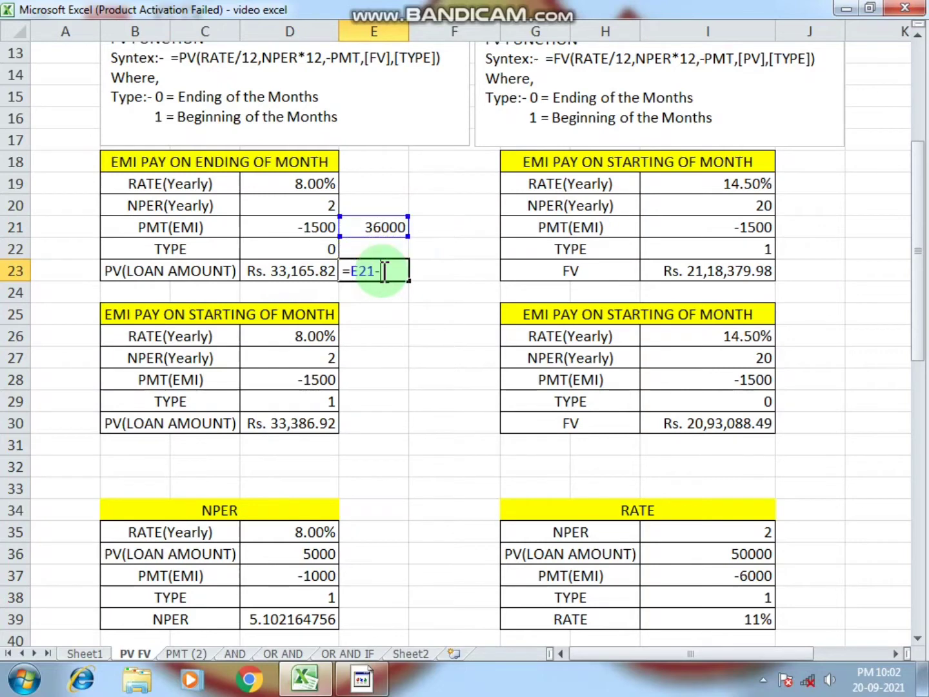
{"action": "key", "text": "Left"}
{"action": "key", "text": "Return"}
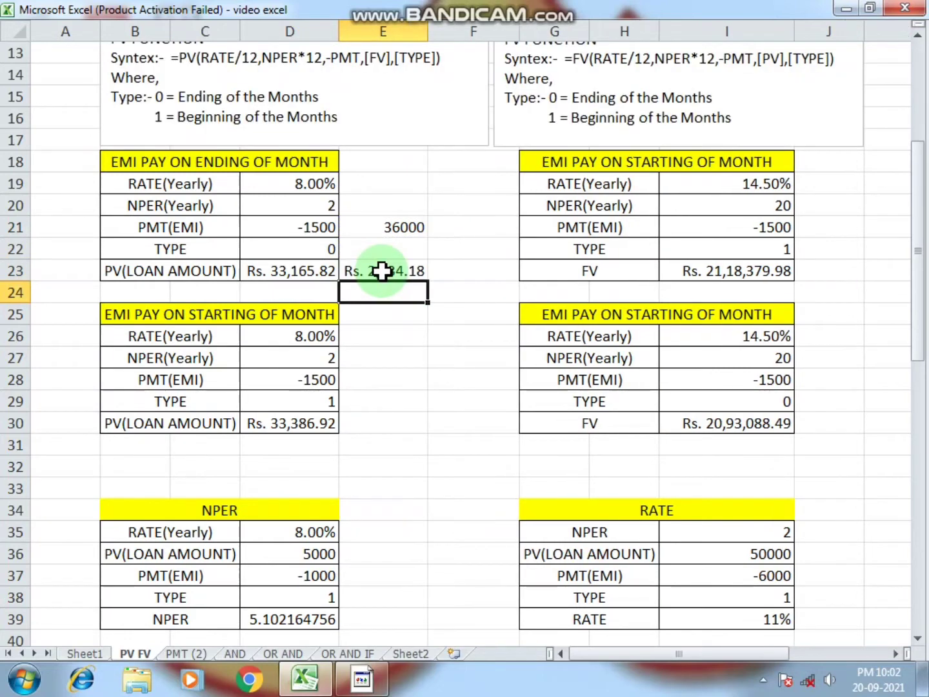
{"action": "left_click", "coordinate": [382, 270]}
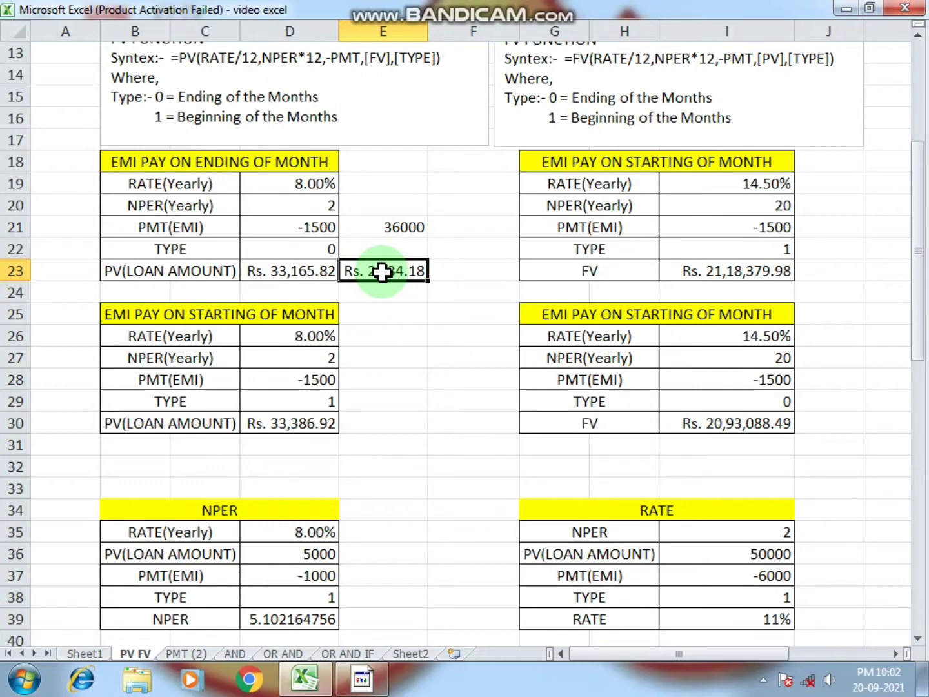
- Clear the FV result in cell I23 of the upper EMI PAY ON STARTING OF MONTH table
{"action": "left_click", "coordinate": [738, 251]}
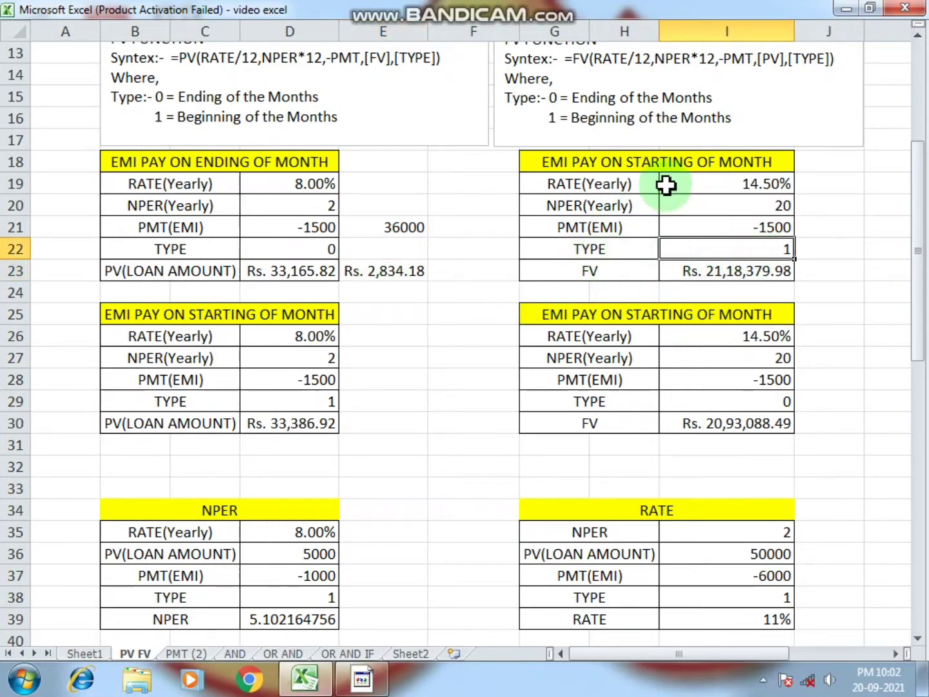
{"action": "left_click", "coordinate": [751, 273]}
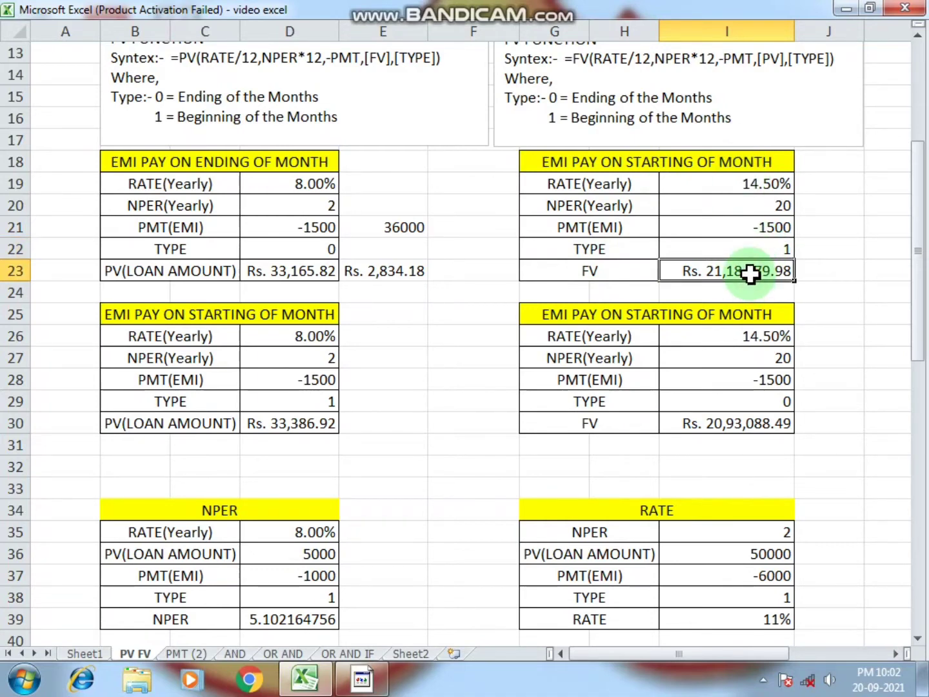
{"action": "key", "text": "Delete"}
- Enter =PV(I19/12,I20*12,I21,,I22) in cell I23 to calculate the present value with payments at the start of the month
{"action": "type", "text": "="}
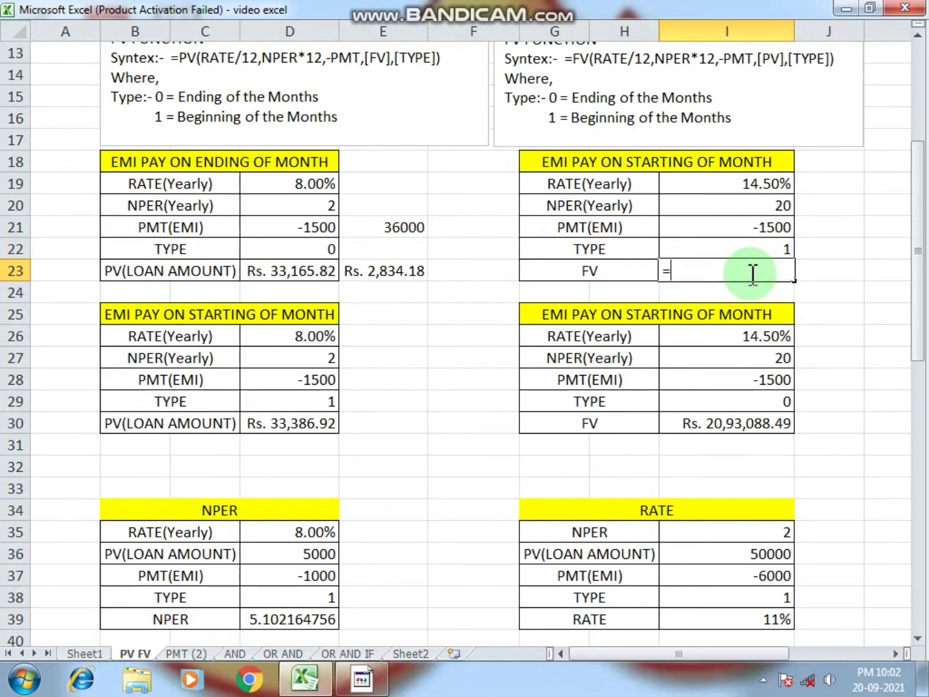
{"action": "type", "text": "PV("}
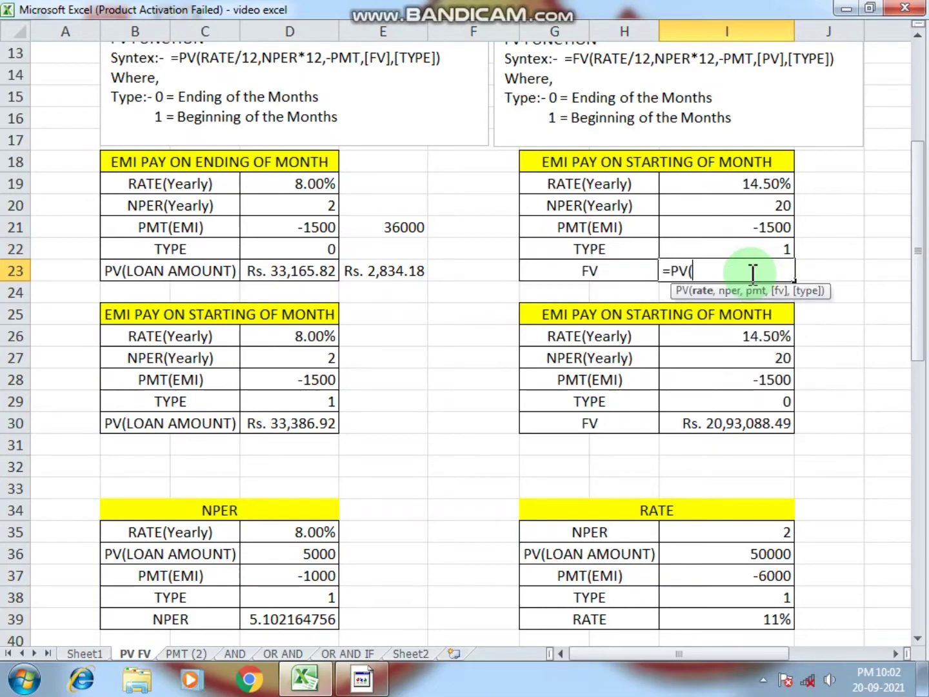
{"action": "left_click", "coordinate": [752, 185]}
{"action": "type", "text": "/12"}
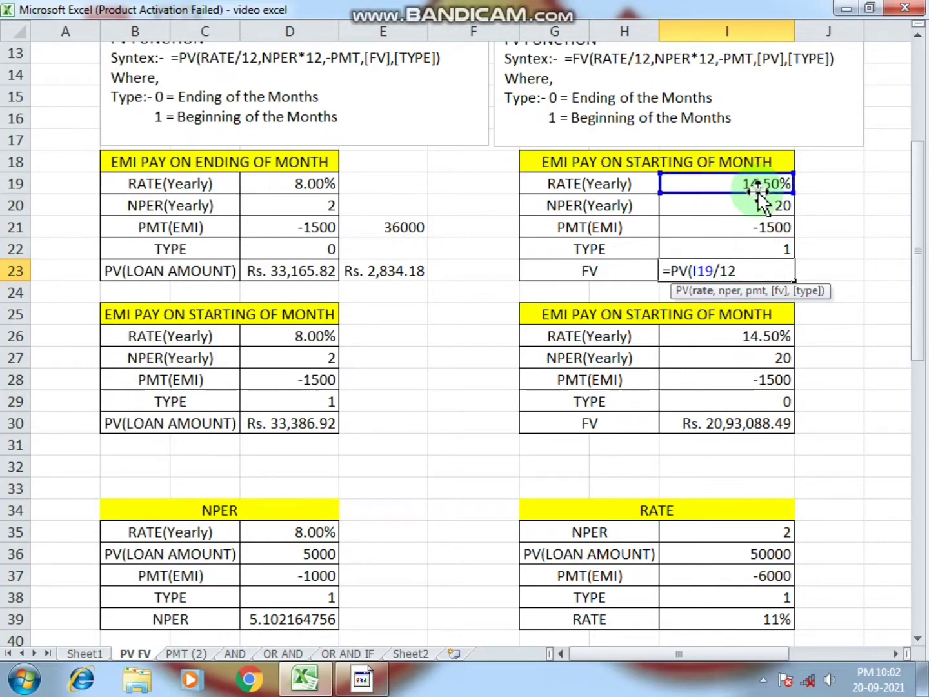
{"action": "type", "text": "."}
{"action": "type", "text": ","}
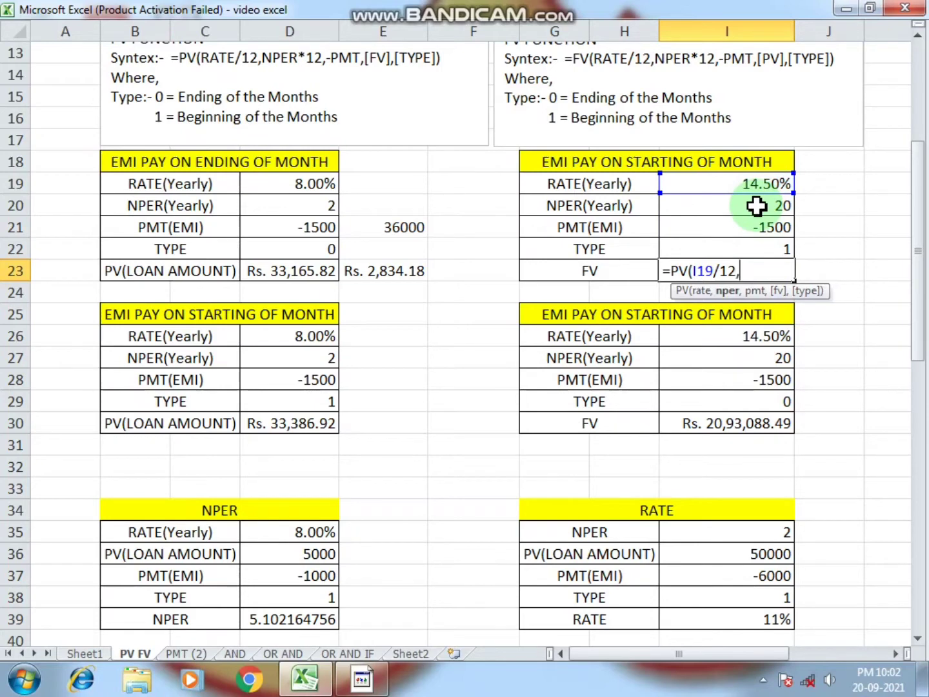
{"action": "left_click", "coordinate": [756, 206]}
{"action": "type", "text": "*12,"}
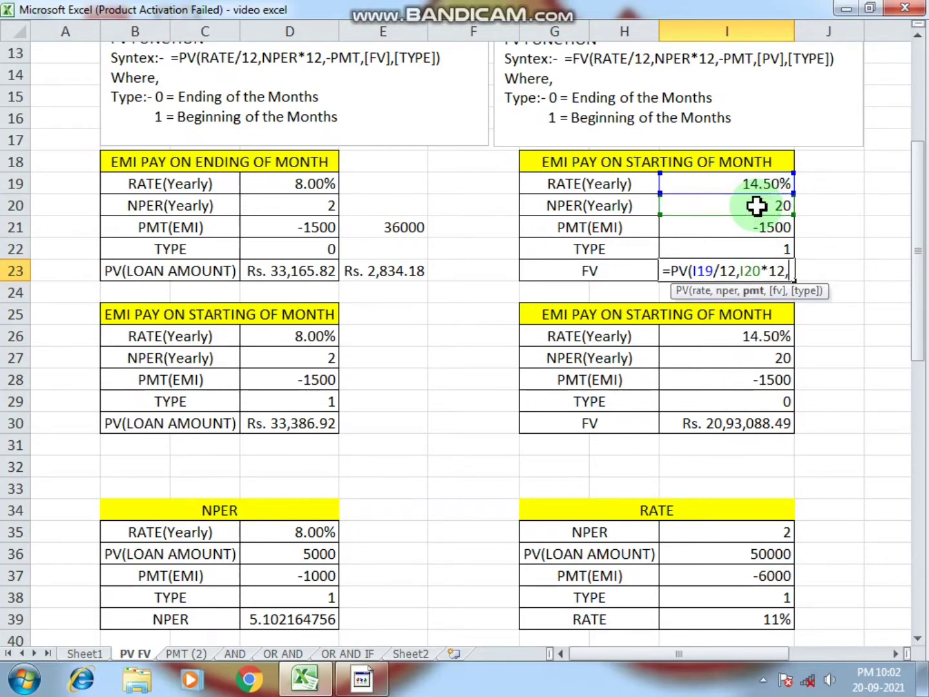
{"action": "left_click", "coordinate": [747, 234]}
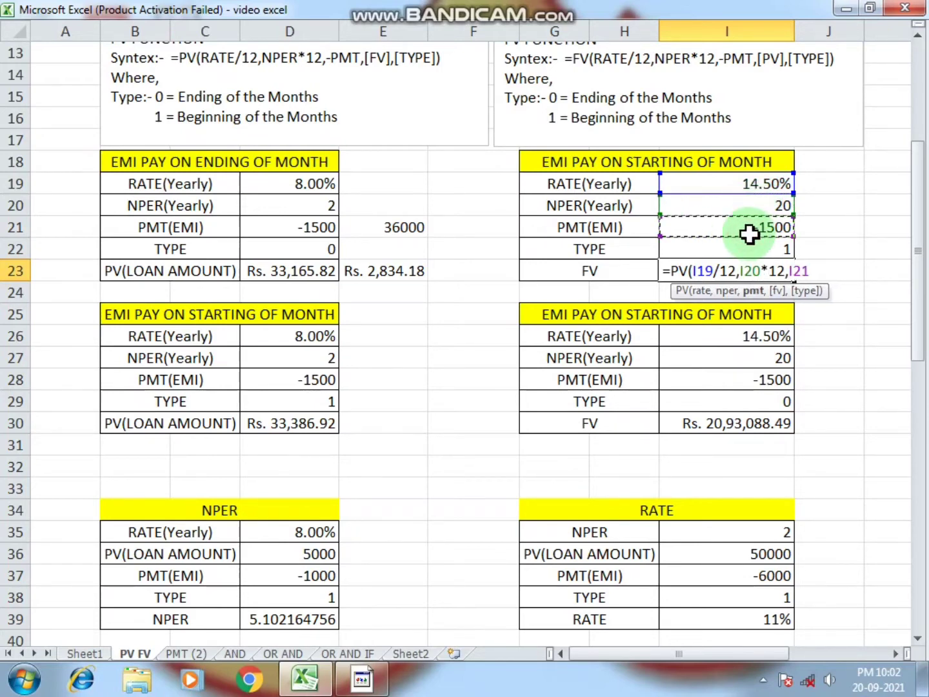
{"action": "type", "text": ","}
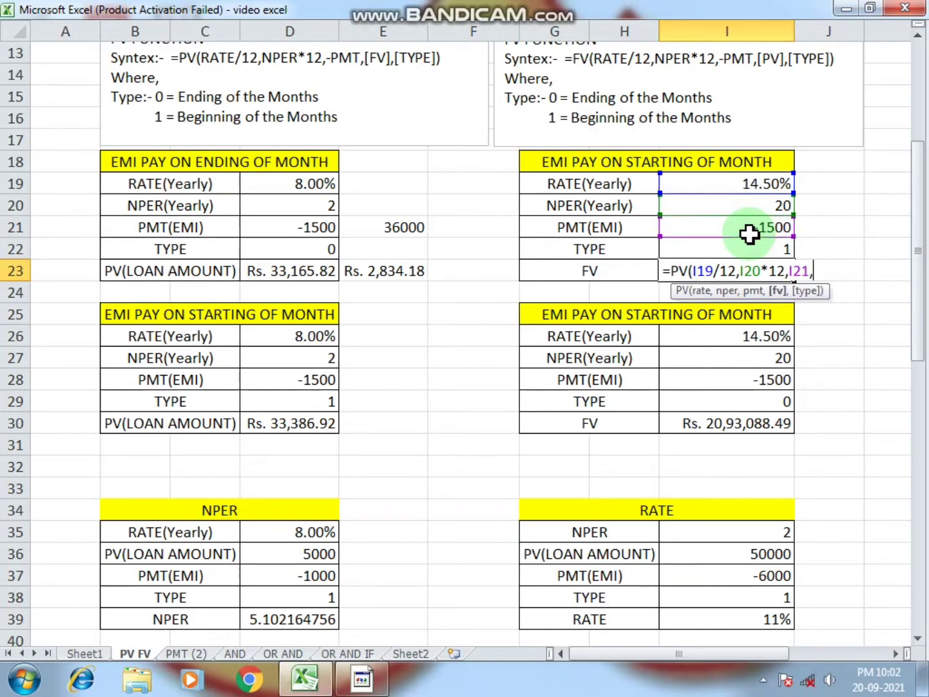
{"action": "type", "text": ","}
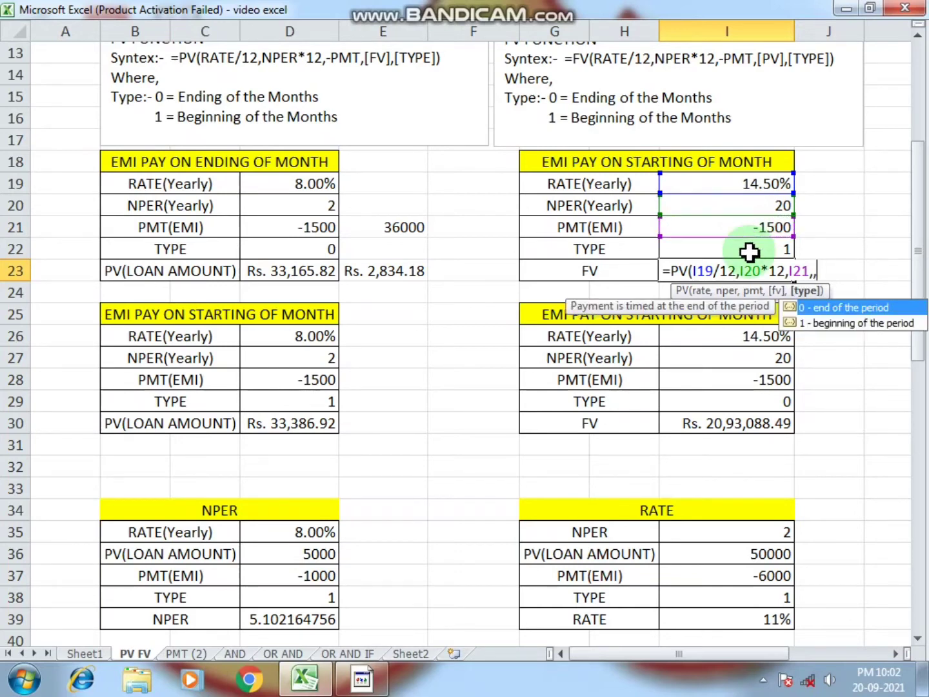
{"action": "left_click", "coordinate": [748, 251]}
{"action": "type", "text": ")"}
{"action": "key", "text": "Return"}
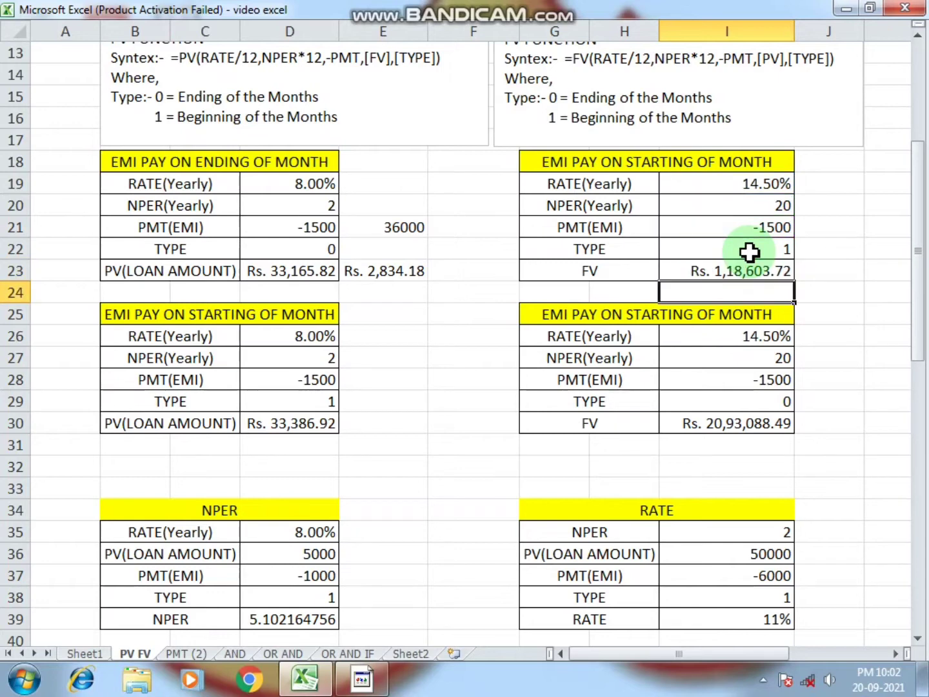
{"action": "key", "text": "Up"}
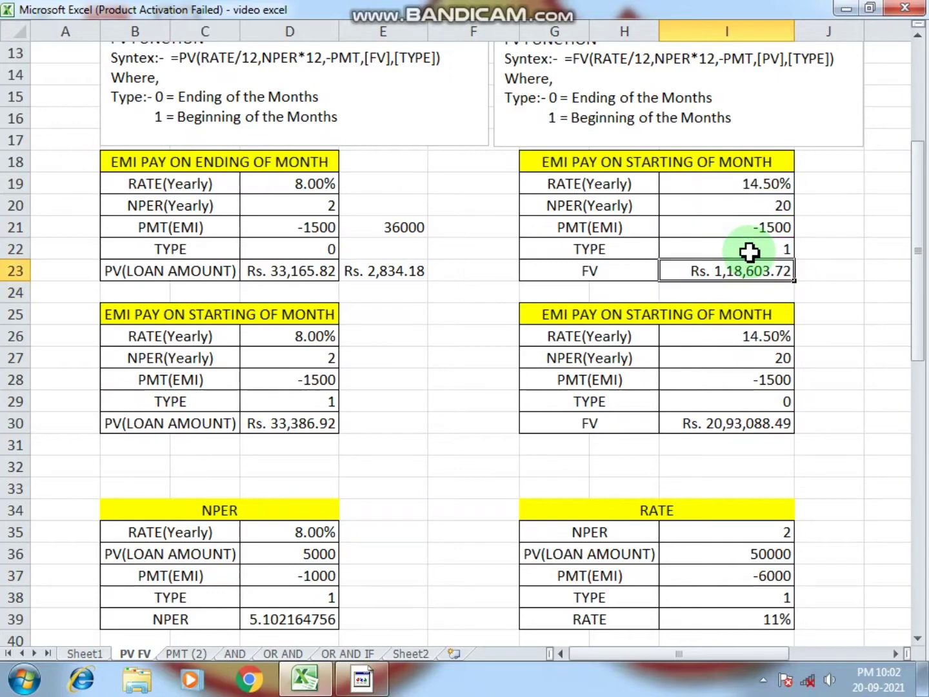
- Set the yearly rate in I19 to 8% and the yearly NPER in I20 to 2
{"action": "key", "text": "Up"}
{"action": "key", "text": "Up"}
{"action": "key", "text": "Up"}
{"action": "key", "text": "Up"}
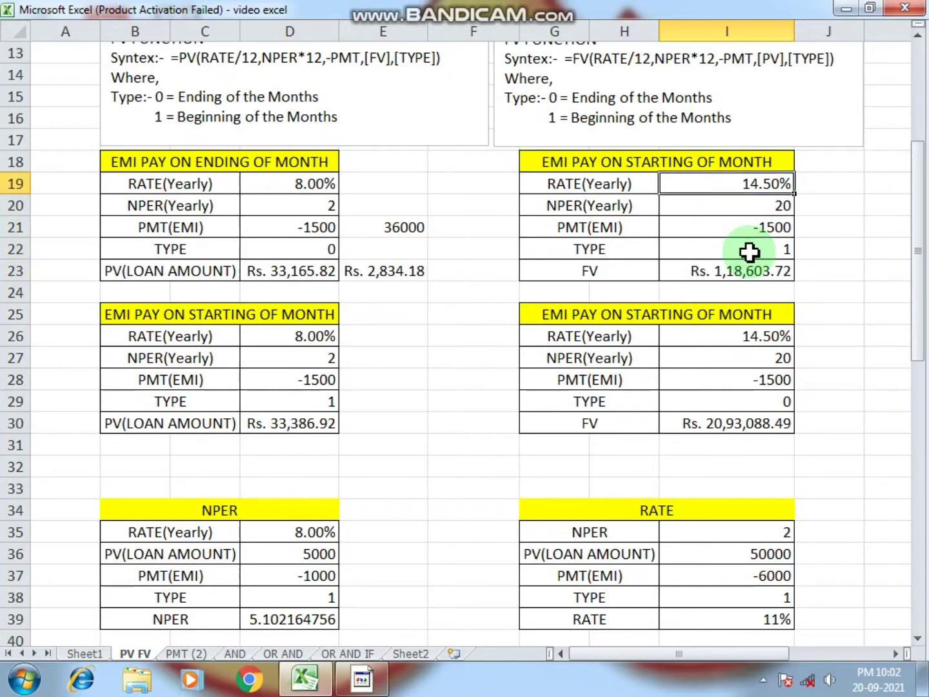
{"action": "type", "text": "8"}
{"action": "key", "text": "Return"}
{"action": "type", "text": "2"}
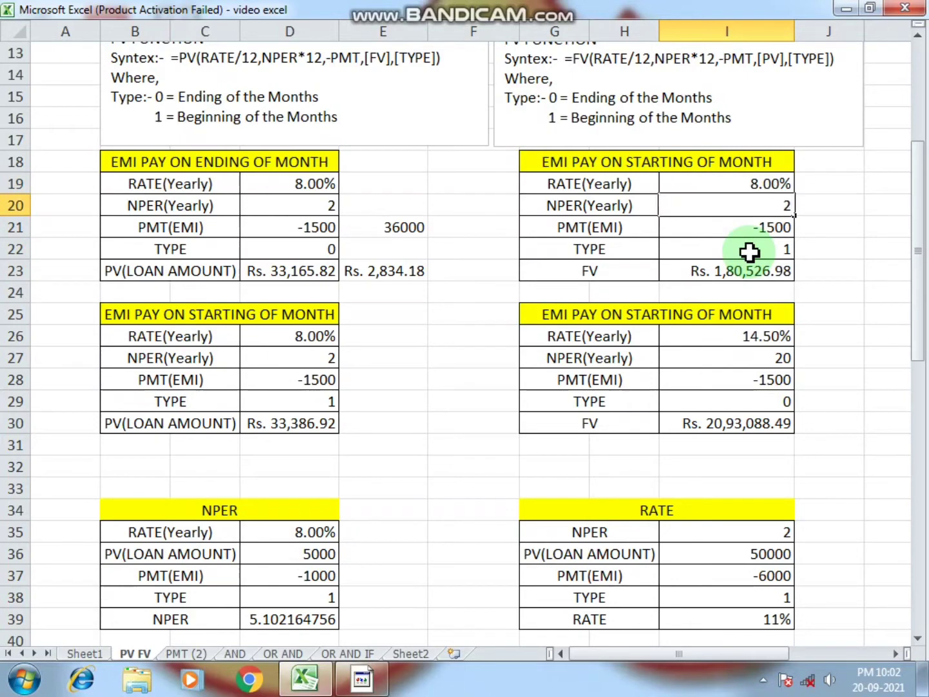
{"action": "key", "text": "Return"}
- Compare the terms, TYPE values and PV loan amounts of the month-end table in column D and the month-start table in column I
{"action": "left_click", "coordinate": [745, 275]}
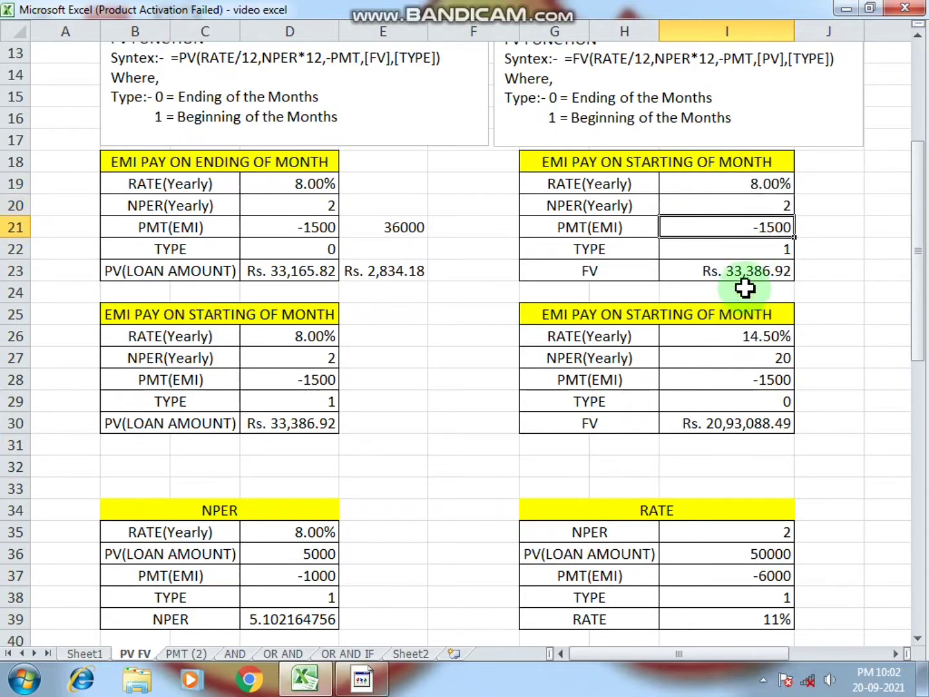
{"action": "left_click_drag", "start_coordinate": [304, 205], "coordinate": [302, 242]}
{"action": "left_click", "coordinate": [319, 249]}
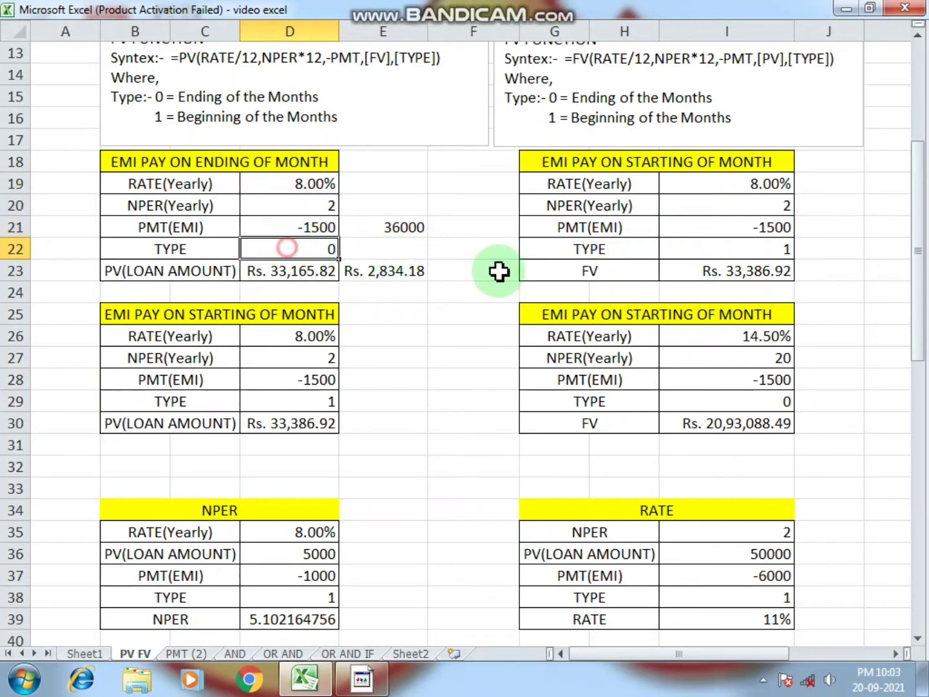
{"action": "left_click", "coordinate": [771, 255]}
{"action": "left_click", "coordinate": [325, 262]}
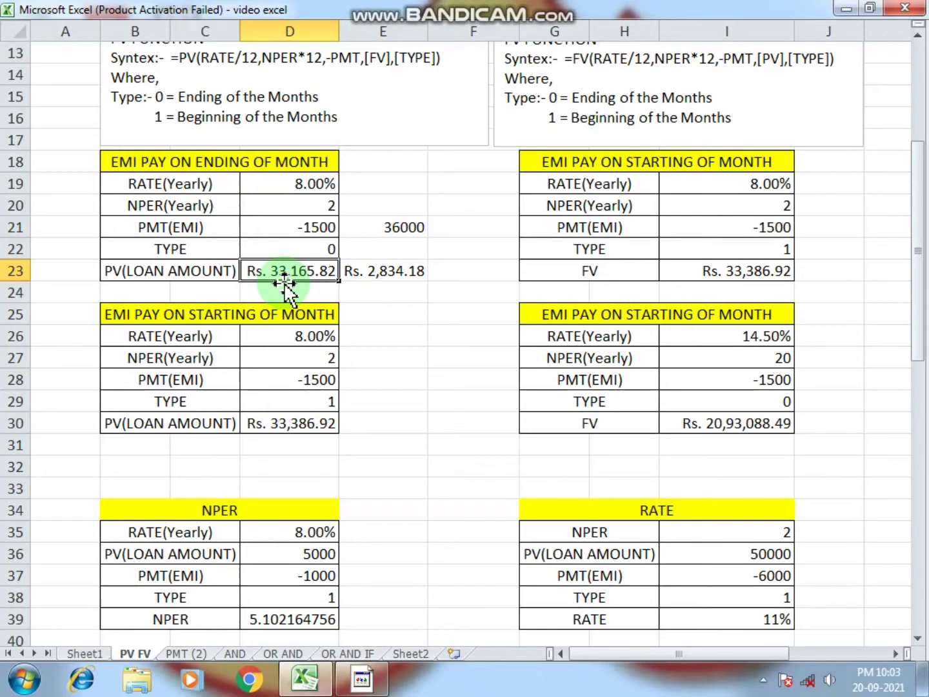
{"action": "left_click", "coordinate": [743, 272]}
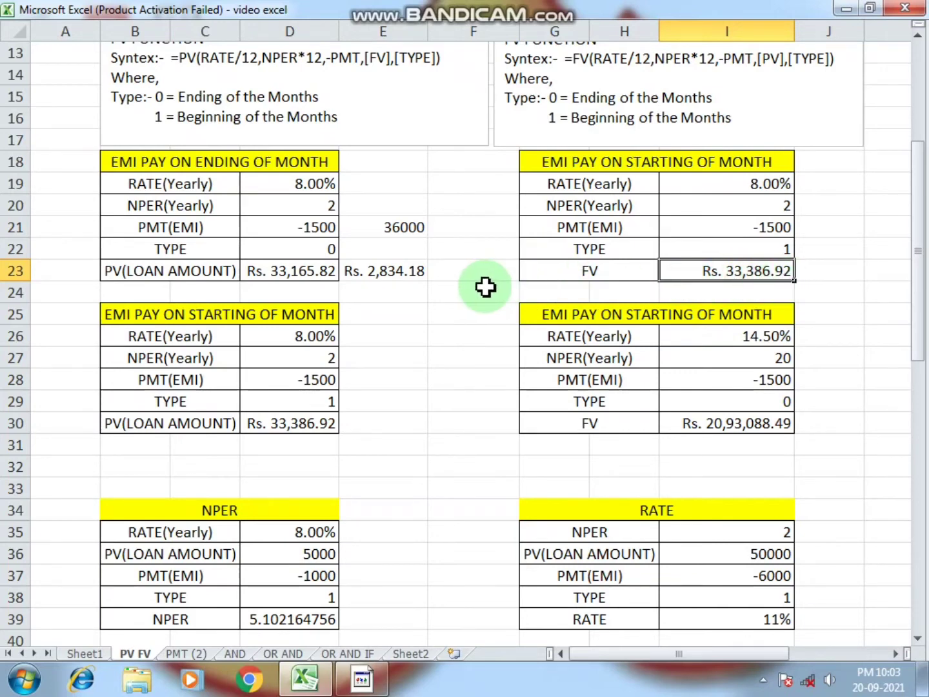
{"action": "left_click", "coordinate": [784, 232]}
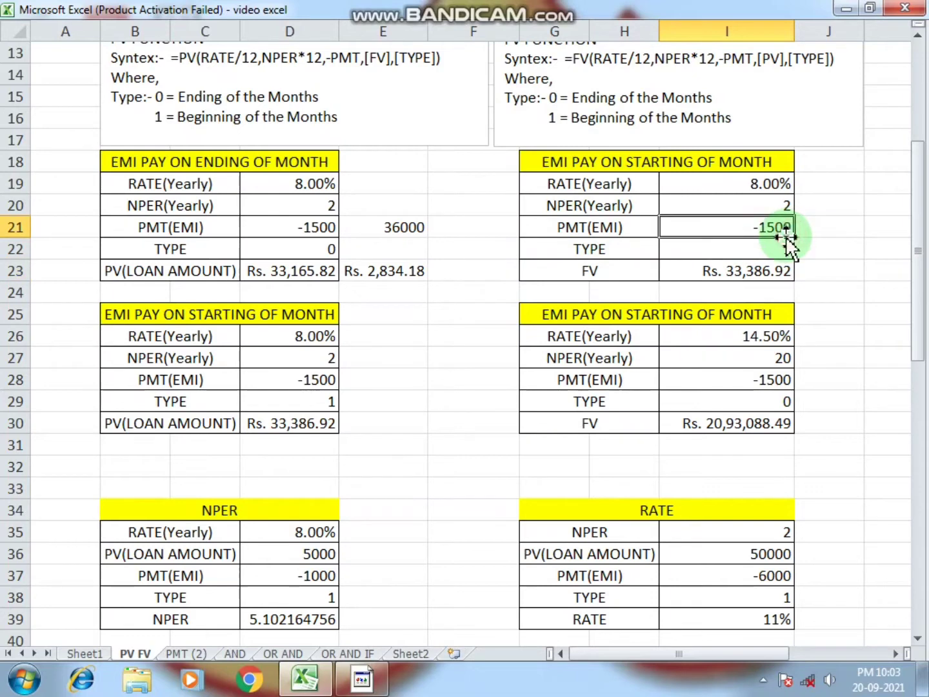
{"action": "left_click", "coordinate": [777, 207]}
{"action": "left_click", "coordinate": [770, 232]}
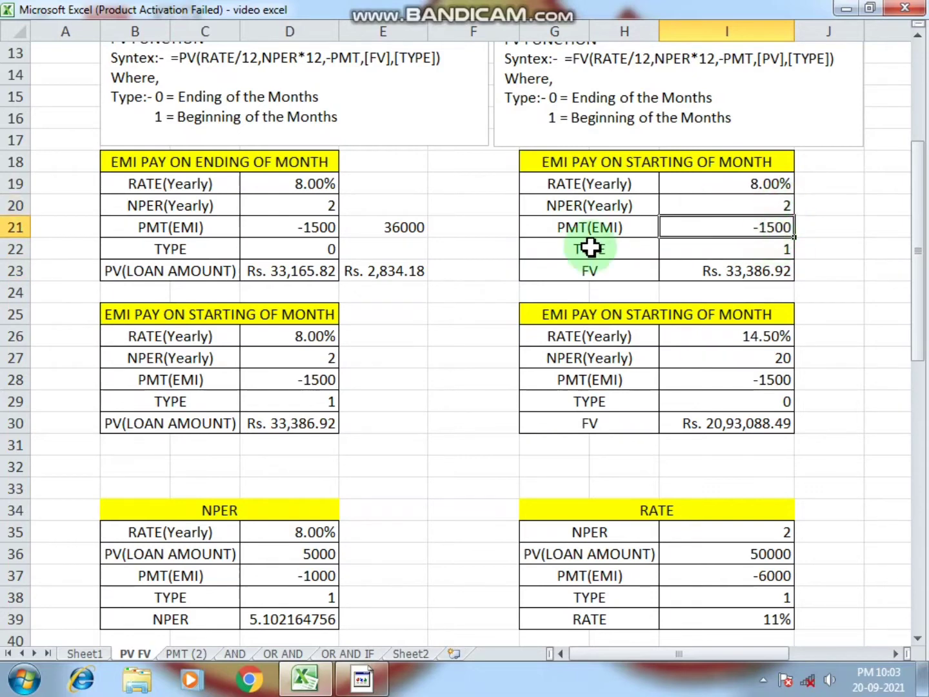
- Calculate the interest for month-start payments in cell F23 by subtracting the present value from the total EMI paid, using =E21-I23
{"action": "left_click", "coordinate": [391, 228]}
{"action": "left_click", "coordinate": [473, 284]}
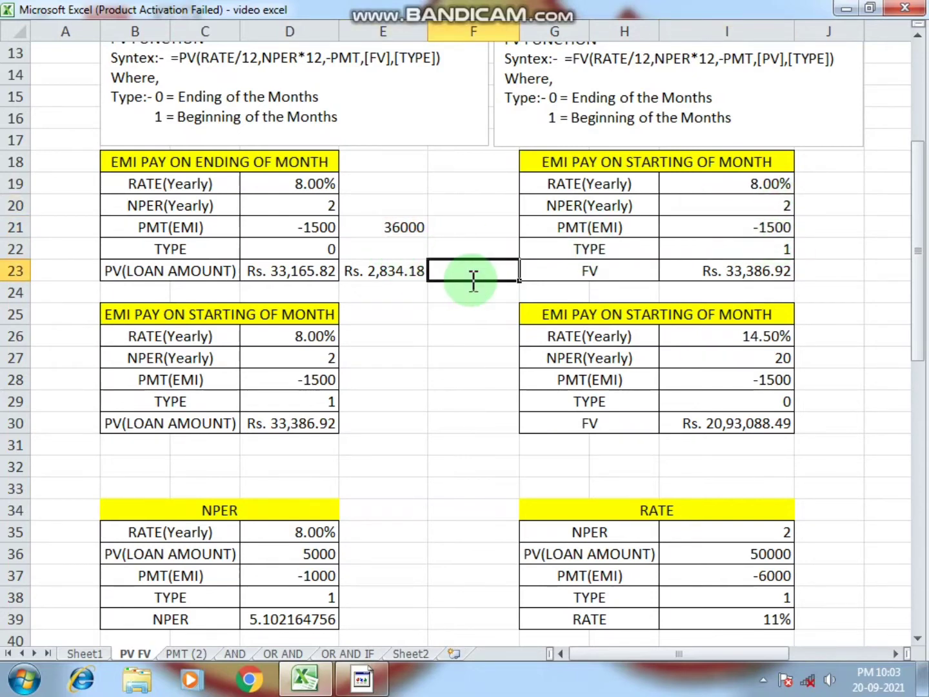
{"action": "type", "text": "="}
{"action": "left_click", "coordinate": [407, 232]}
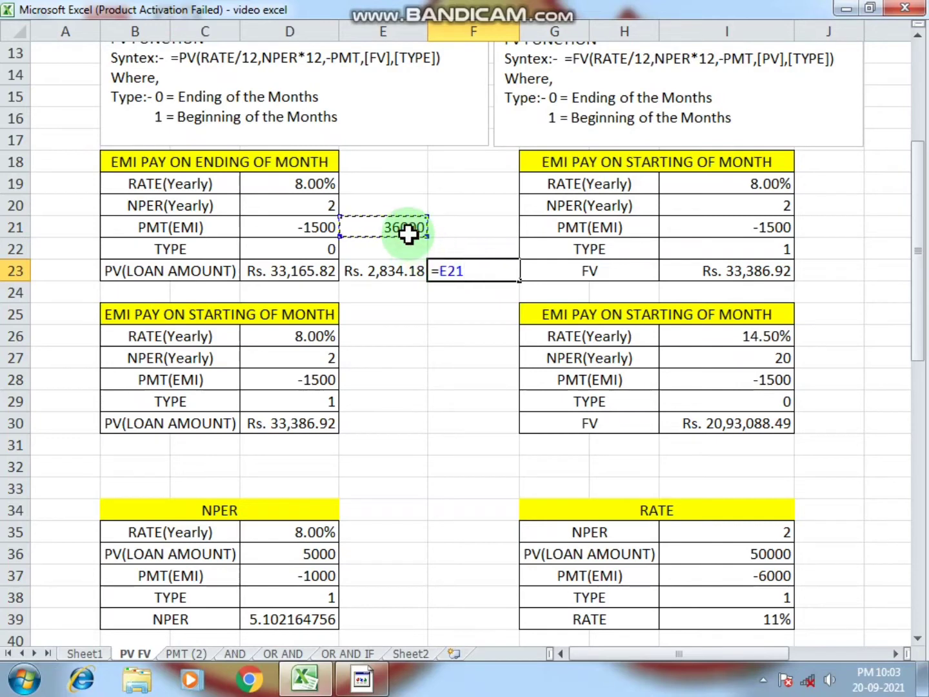
{"action": "type", "text": "-"}
{"action": "left_click", "coordinate": [705, 271]}
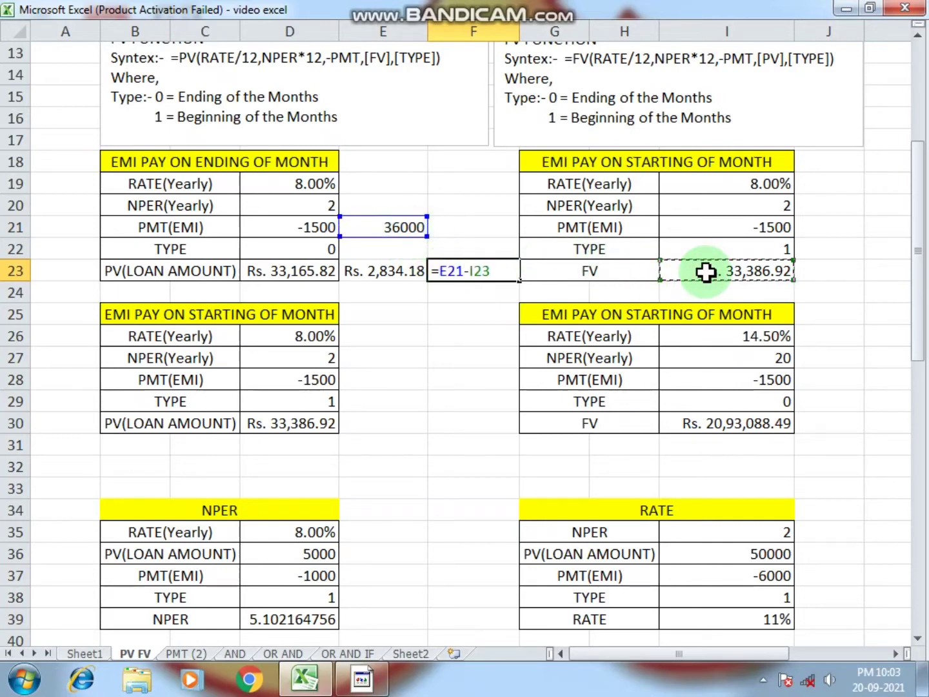
{"action": "key", "text": "Return"}
{"action": "left_click", "coordinate": [475, 275]}
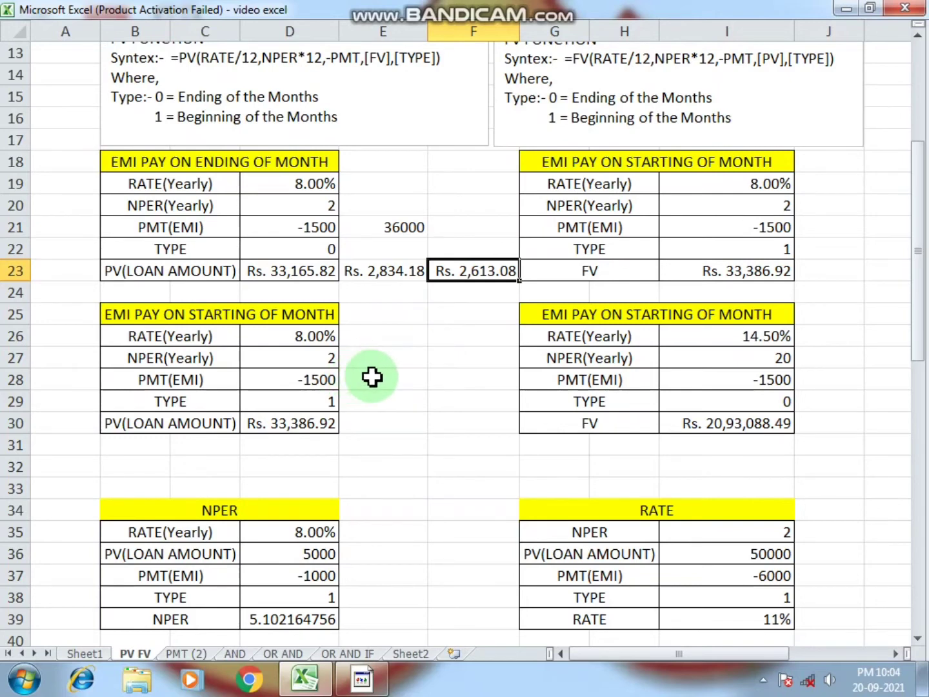
- Rename the result label in G23 of the upper EMI PAY ON STARTING OF MONTH table to PV
{"action": "left_click", "coordinate": [610, 275]}
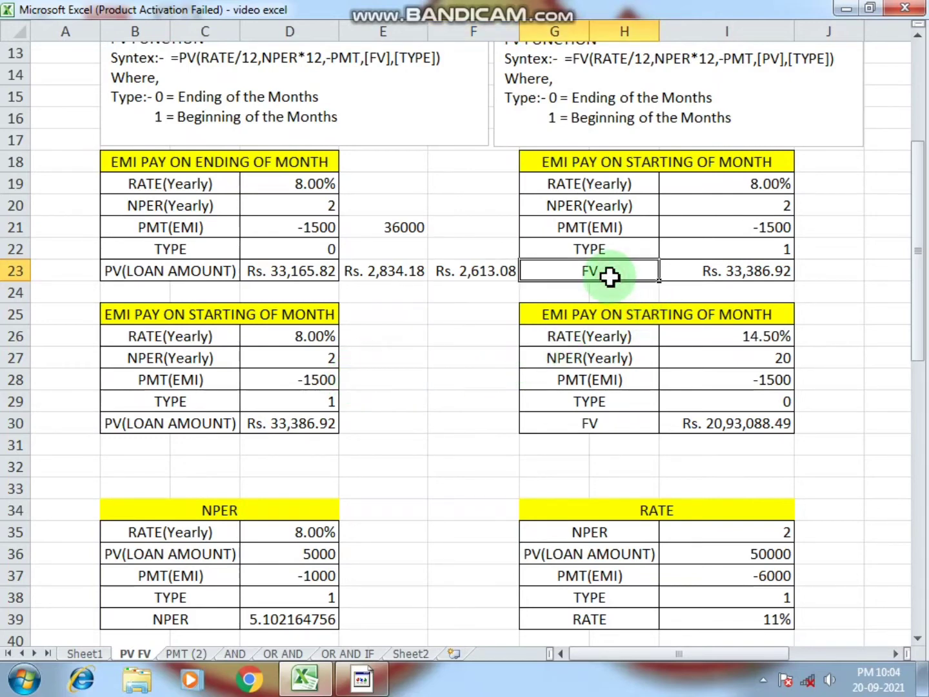
{"action": "type", "text": "PV"}
{"action": "key", "text": "Return"}
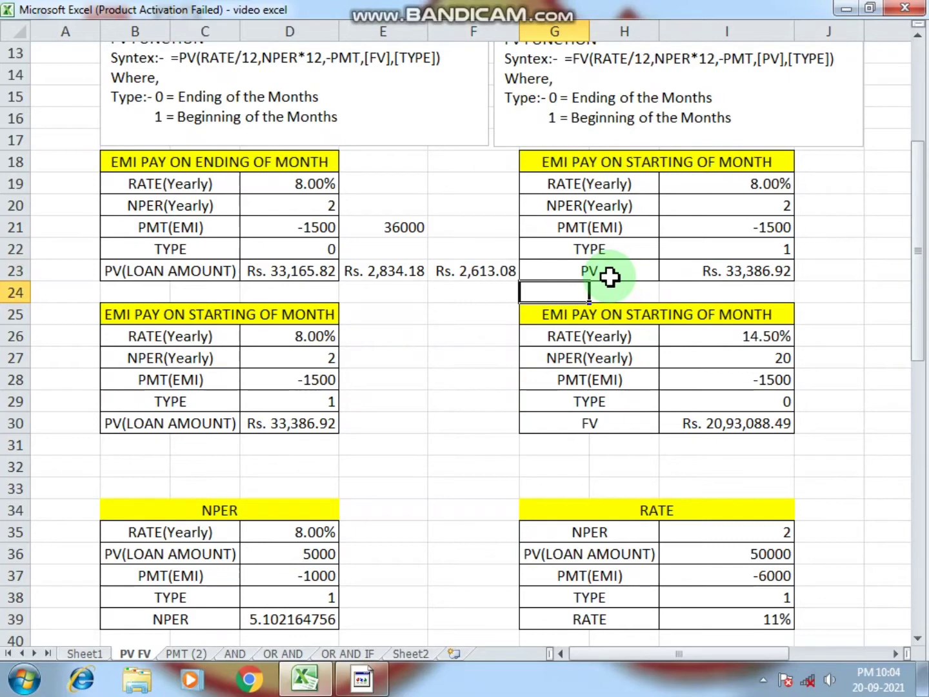
- Clear the loan amount result in D30 and replace its label in B30 with FV
{"action": "left_click", "coordinate": [301, 423]}
{"action": "key", "text": "Delete"}
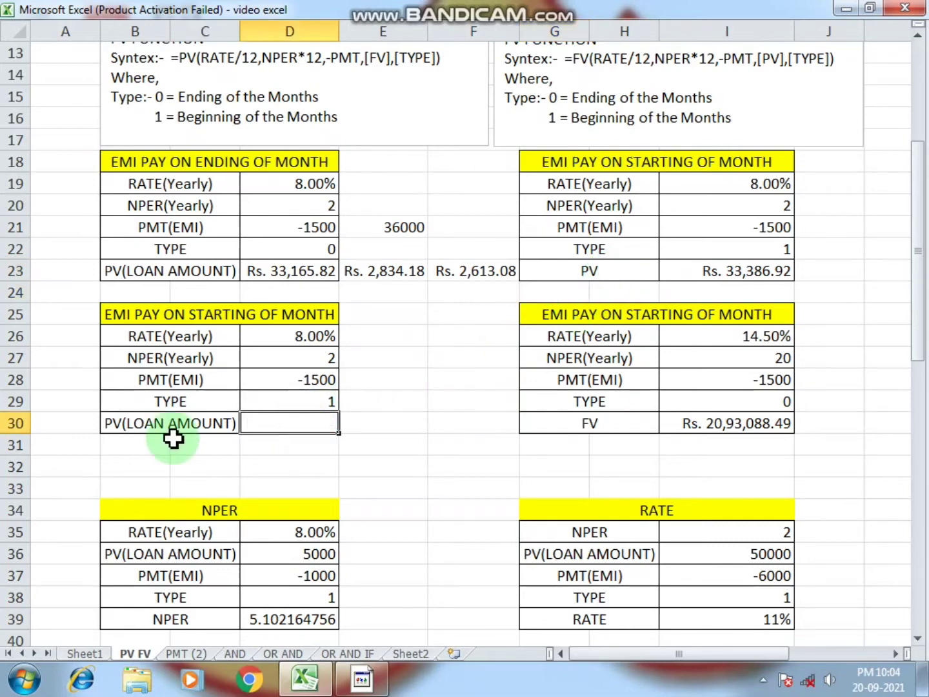
{"action": "left_click", "coordinate": [110, 423]}
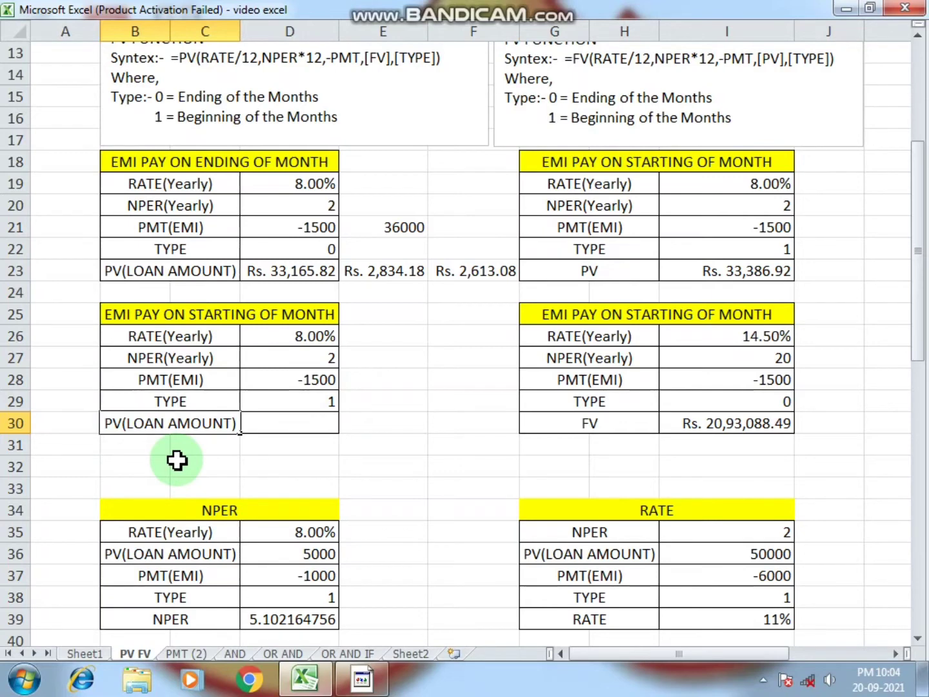
{"action": "key", "text": "Delete"}
{"action": "key", "text": "Delete"}
{"action": "key", "text": "Delete"}
{"action": "key", "text": "Delete"}
{"action": "key", "text": "Delete"}
{"action": "key", "text": "Delete"}
{"action": "key", "text": "Delete"}
{"action": "key", "text": "Delete"}
{"action": "key", "text": "Delete"}
{"action": "key", "text": "Delete"}
{"action": "key", "text": "Delete"}
{"action": "key", "text": "Delete"}
{"action": "key", "text": "Delete"}
{"action": "key", "text": "Delete"}
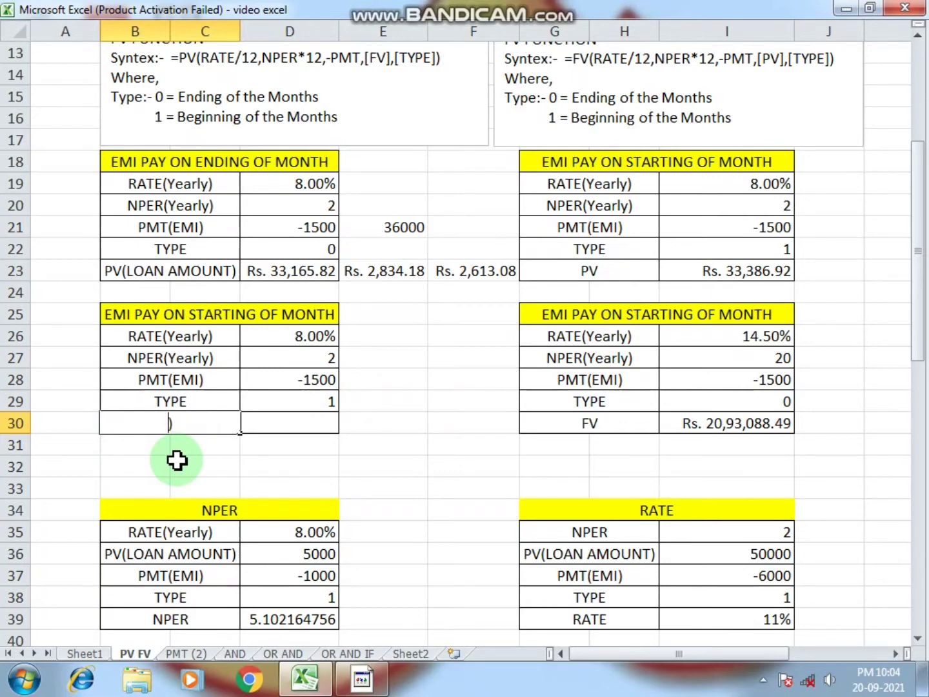
{"action": "type", "text": "FV"}
{"action": "key", "text": "Return"}
{"action": "key", "text": "Up"}
{"action": "key", "text": "Right"}
{"action": "key", "text": "Right"}
{"action": "key", "text": "Right"}
{"action": "key", "text": "Right"}
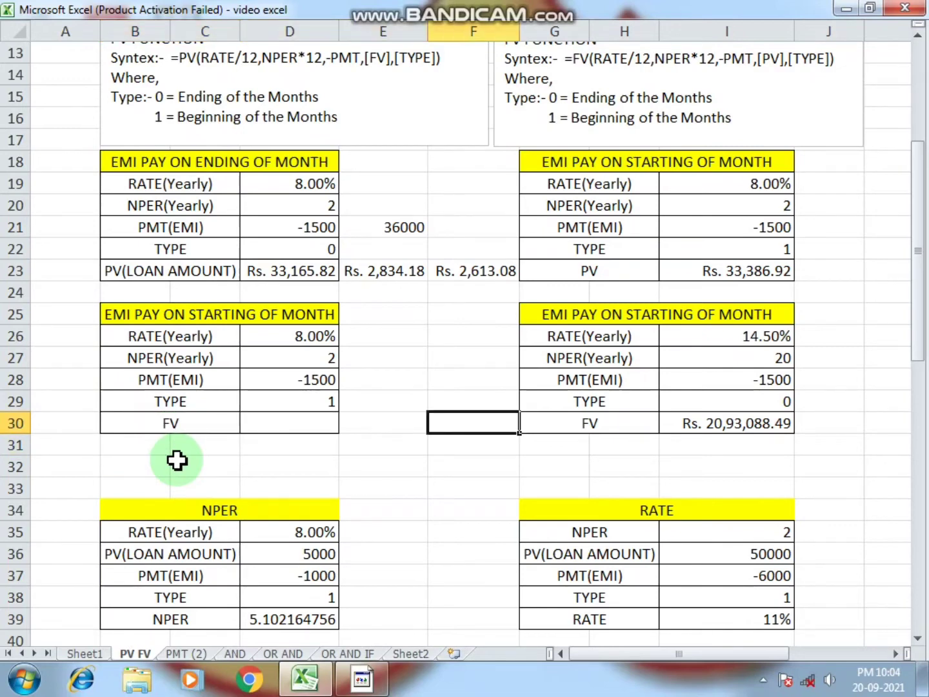
{"action": "key", "text": "Left"}
{"action": "key", "text": "Left"}
{"action": "key", "text": "Left"}
{"action": "key", "text": "Left"}
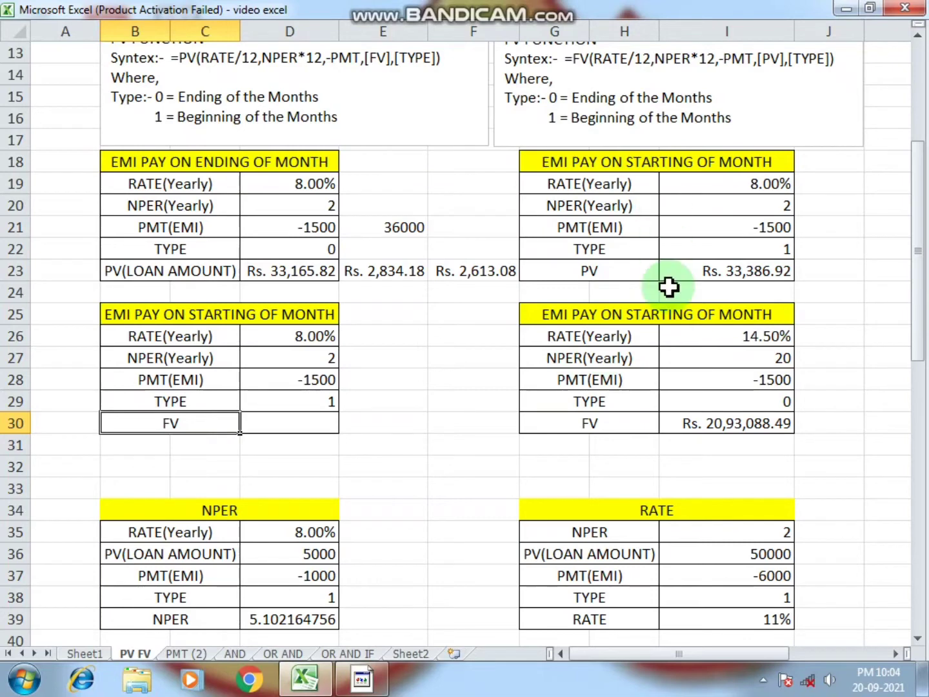
- Change the heading in G25 to EMI PAY ON ENDING OF MONTH by replacing the word STARTING with ENDING
{"action": "left_click", "coordinate": [672, 316]}
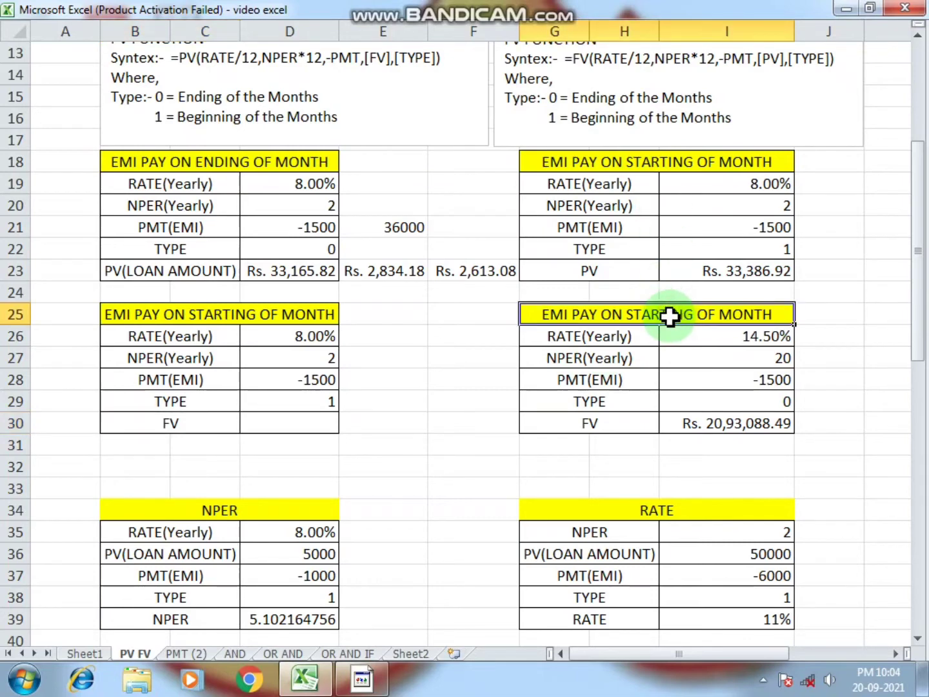
{"action": "left_click", "coordinate": [253, 315]}
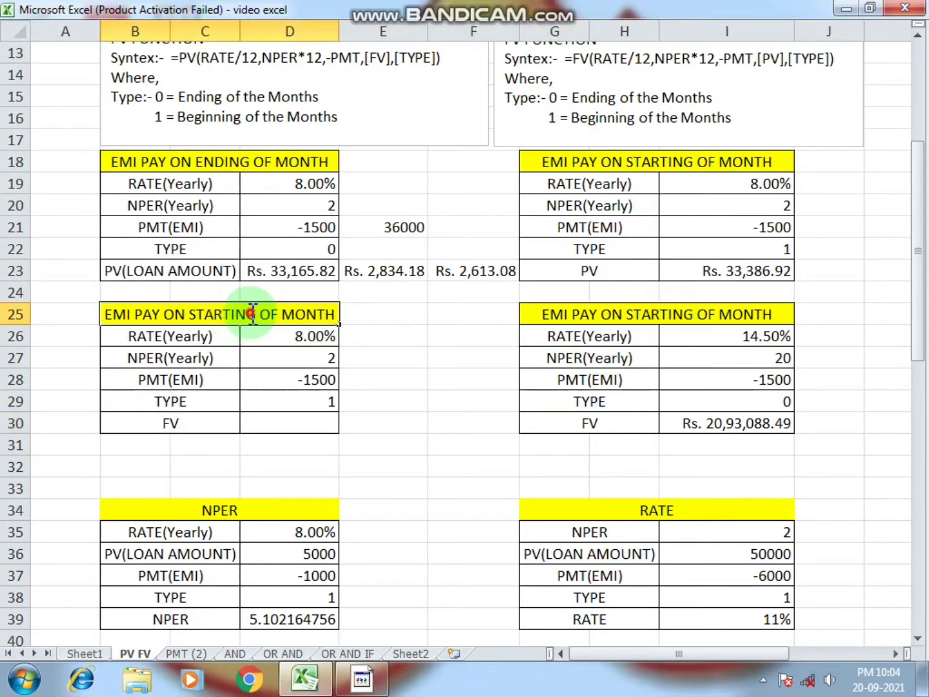
{"action": "double_click", "coordinate": [669, 319]}
{"action": "left_click_drag", "start_coordinate": [692, 317], "coordinate": [636, 316]}
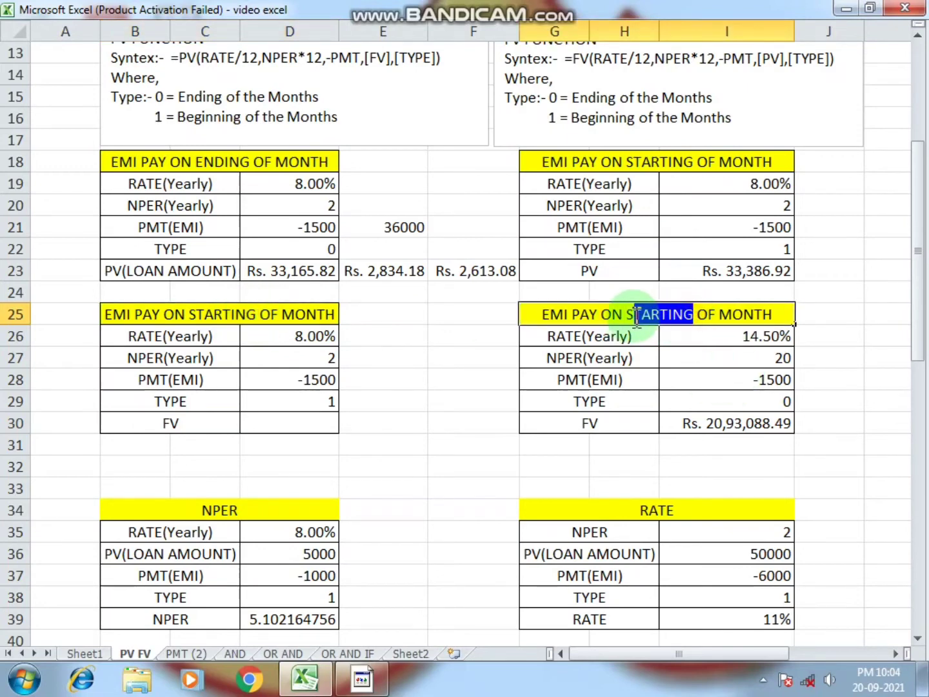
{"action": "key", "text": "BackSpace"}
{"action": "key", "text": "BackSpace"}
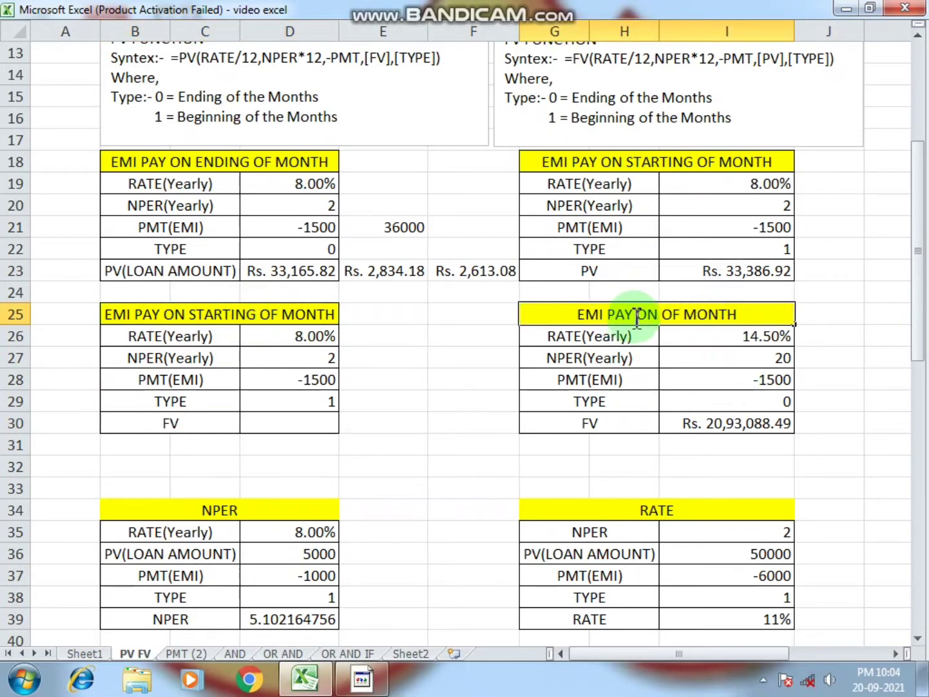
{"action": "type", "text": "ENDING"}
{"action": "key", "text": "Return"}
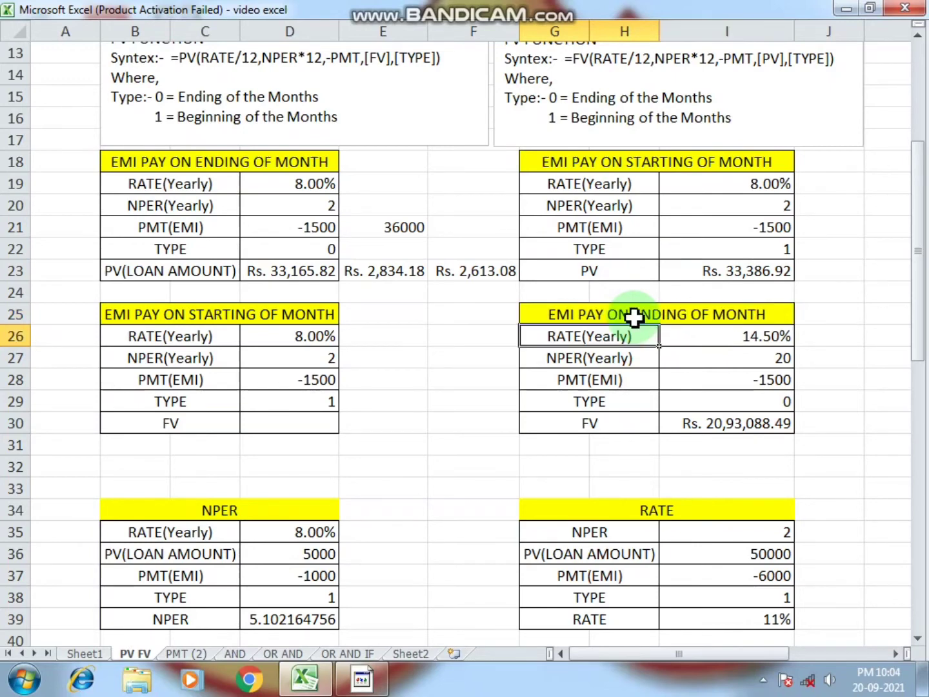
- Review the inputs of the FV table in column D and compare the optional arguments in the PV and FV syntax notes
{"action": "left_click", "coordinate": [275, 337]}
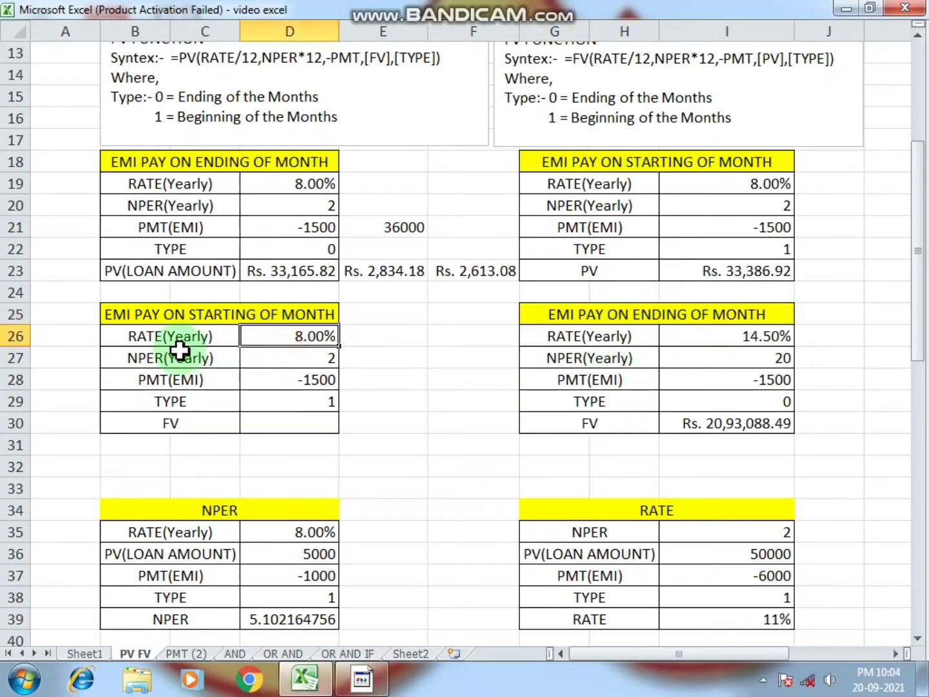
{"action": "left_click", "coordinate": [194, 421]}
{"action": "left_click", "coordinate": [307, 421]}
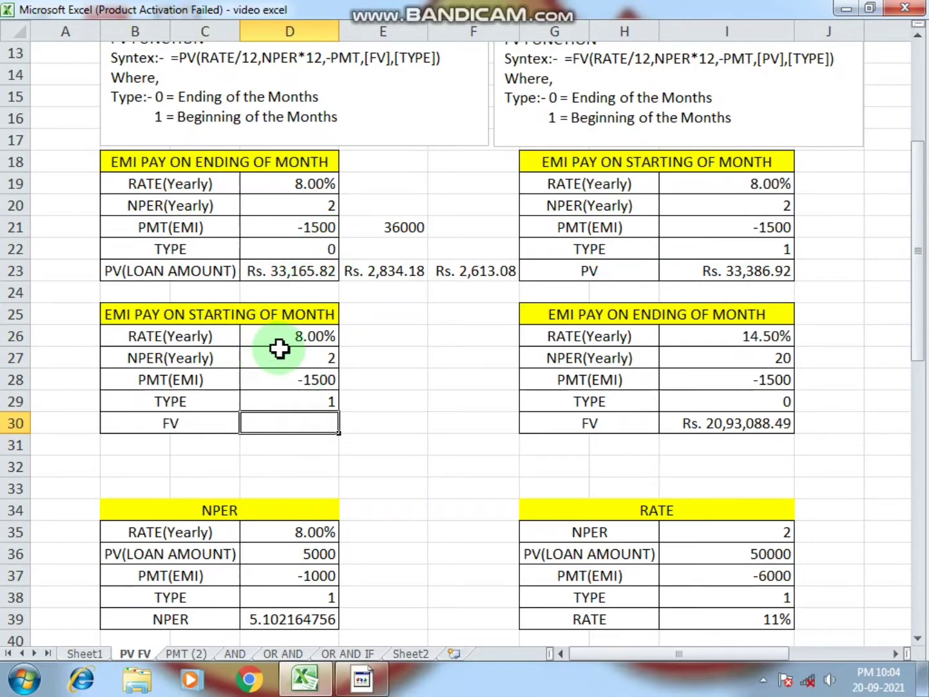
{"action": "scroll", "coordinate": [462, 296], "scroll_direction": "up", "scroll_amount": 2}
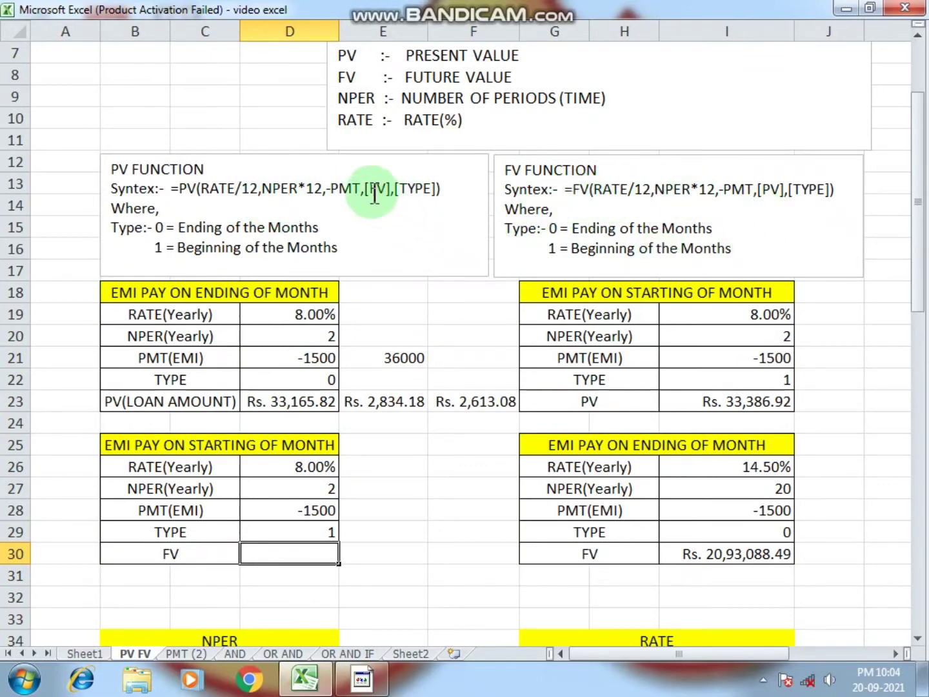
{"action": "left_click", "coordinate": [373, 190]}
{"action": "double_click", "coordinate": [373, 191]}
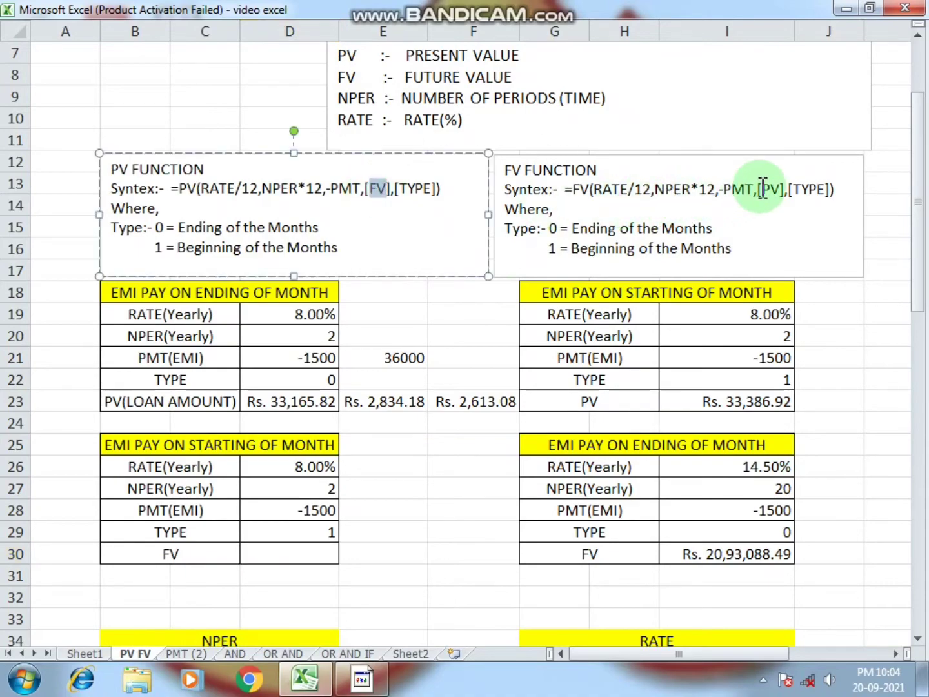
{"action": "double_click", "coordinate": [779, 191]}
{"action": "scroll", "coordinate": [493, 306], "scroll_direction": "down", "scroll_amount": 3}
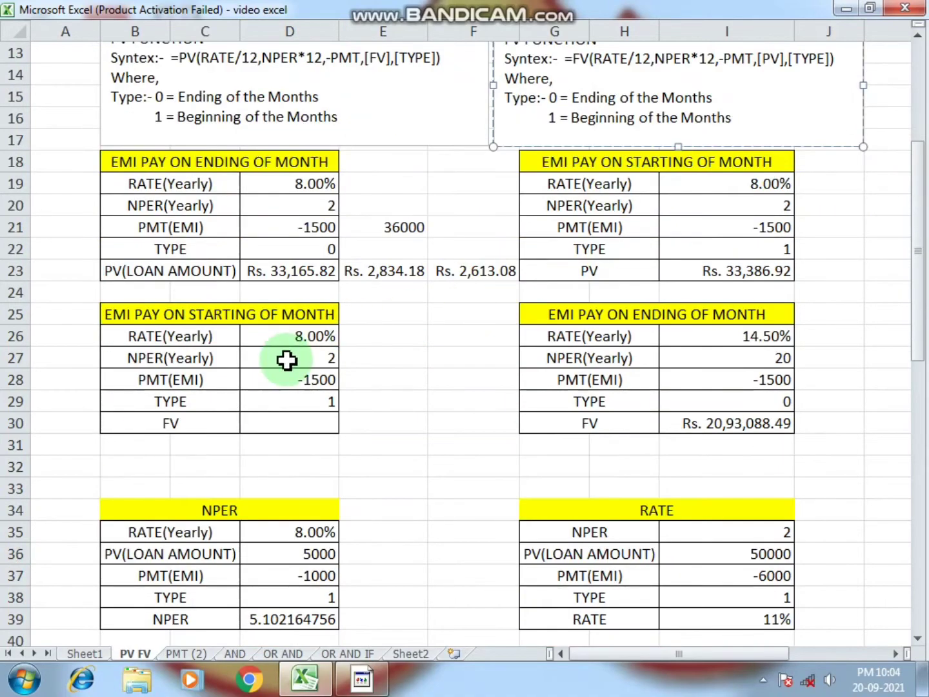
- Calculate the FV in D30 with =FV(D26/12,D27*12,D28,,D29), leaving the optional pv argument empty
{"action": "left_click", "coordinate": [299, 353]}
{"action": "type", "text": "="}
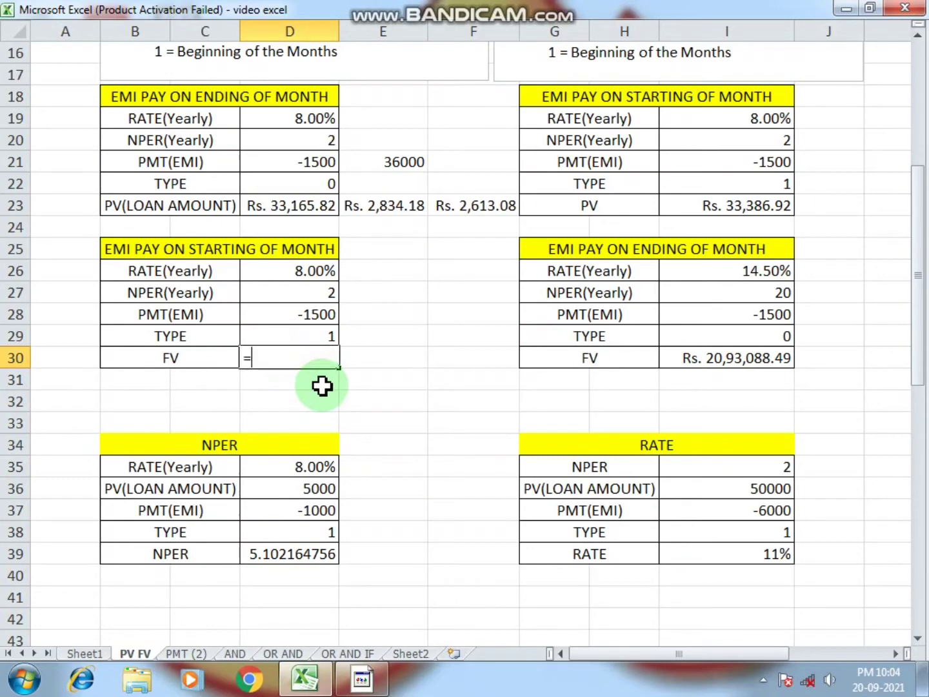
{"action": "type", "text": "FV("}
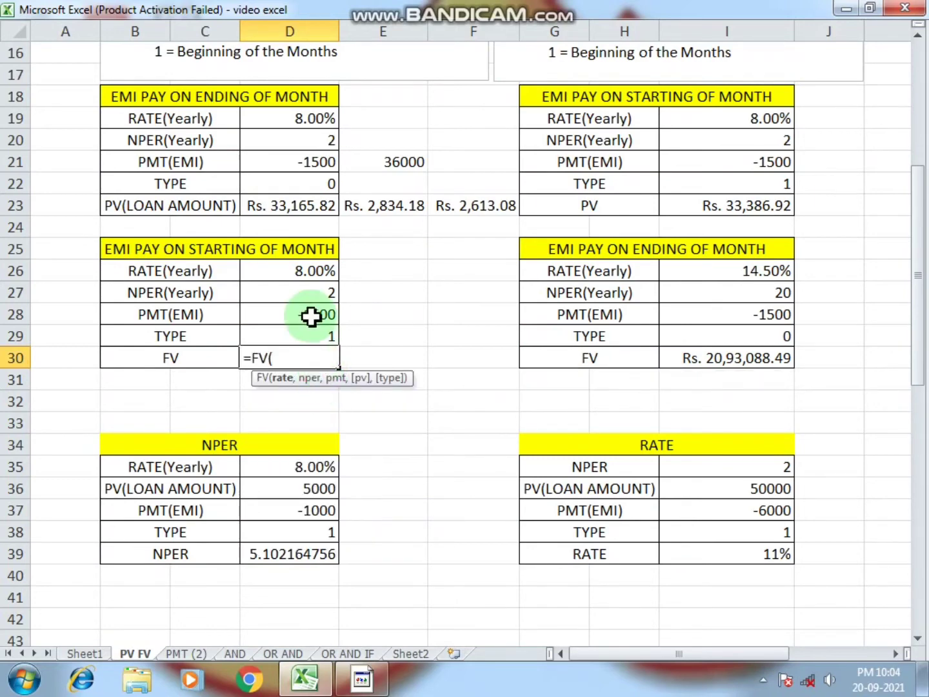
{"action": "left_click", "coordinate": [297, 276]}
{"action": "type", "text": "/"}
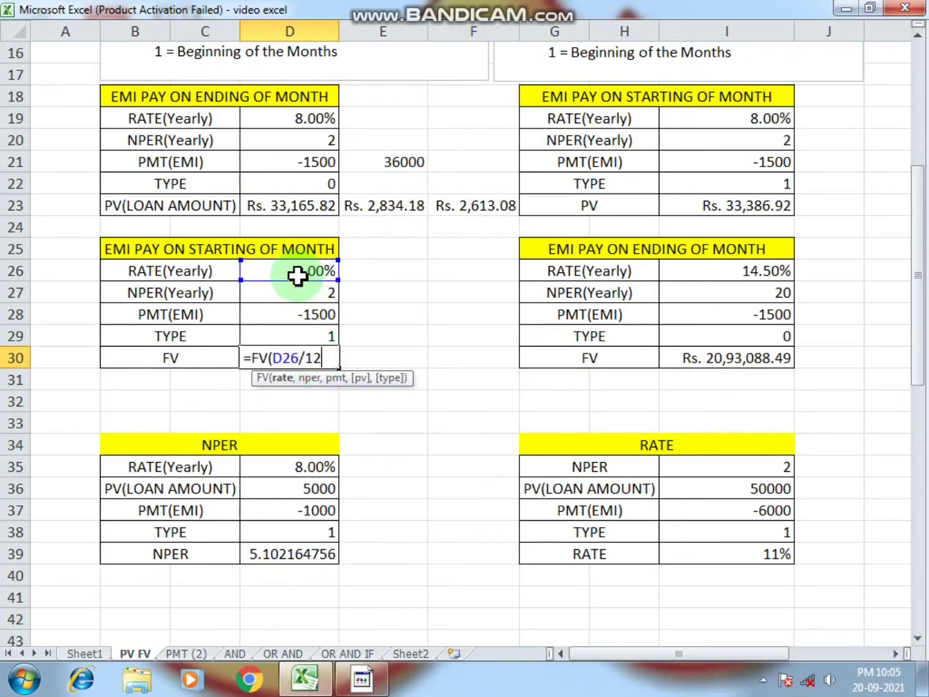
{"action": "type", "text": "12,"}
{"action": "left_click", "coordinate": [295, 297]}
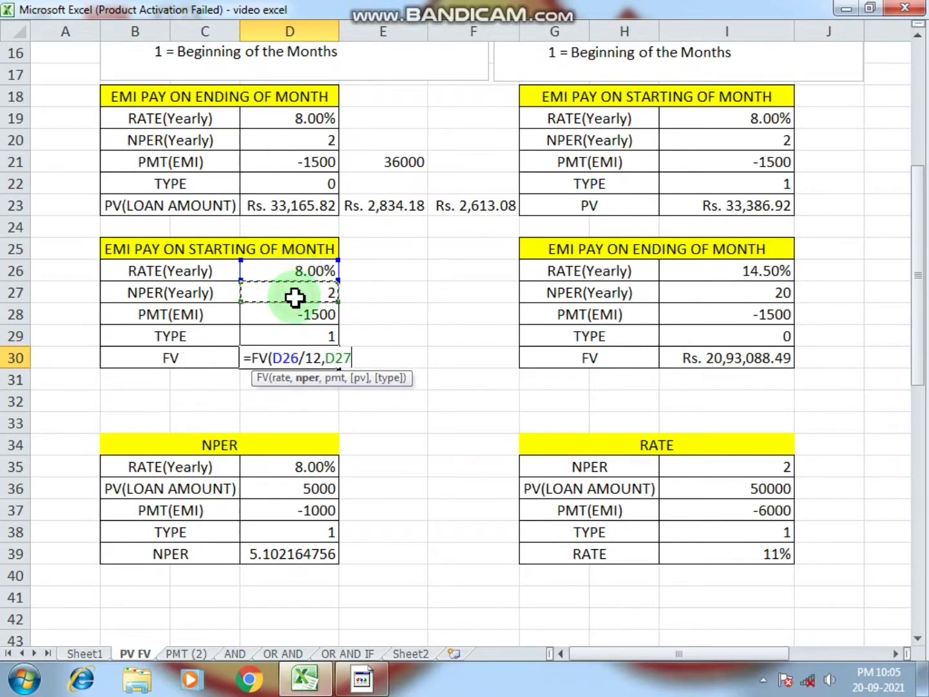
{"action": "type", "text": "*12,"}
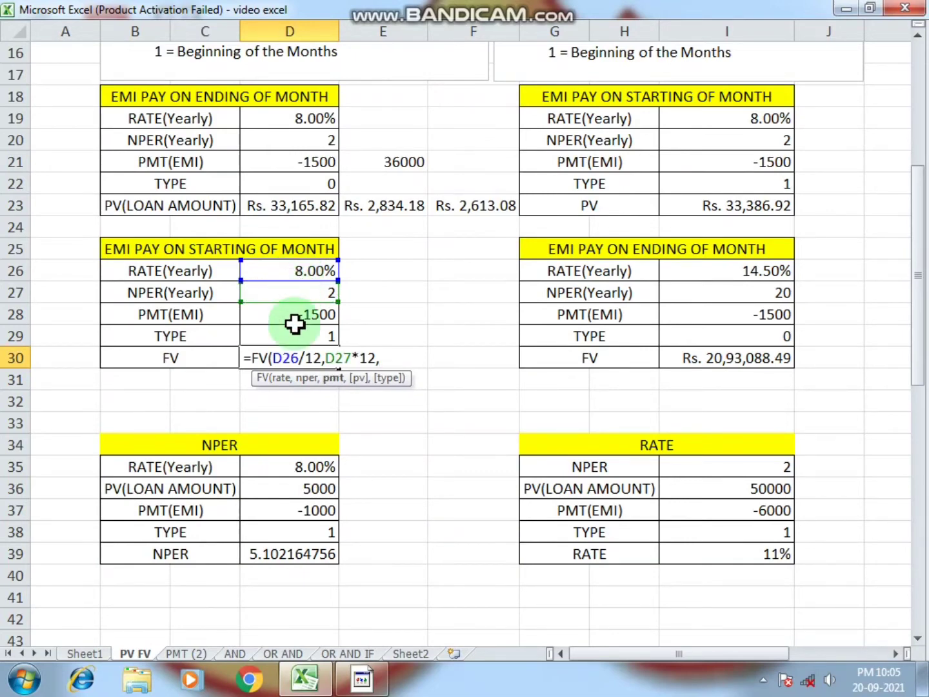
{"action": "left_click", "coordinate": [304, 316]}
{"action": "type", "text": ",,"}
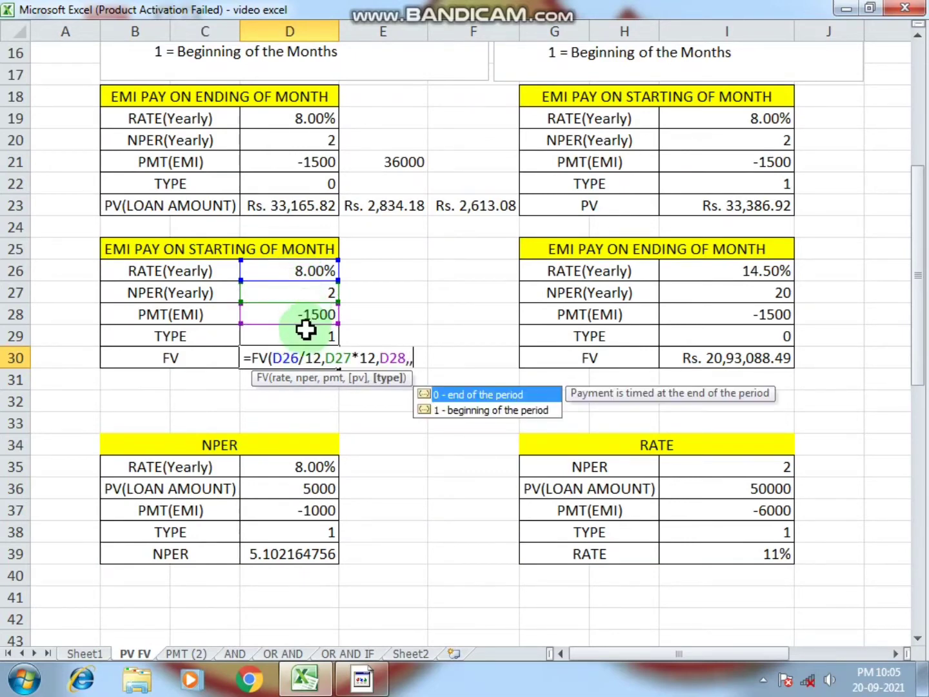
{"action": "left_click", "coordinate": [304, 342]}
{"action": "type", "text": ")"}
{"action": "key", "text": "Return"}
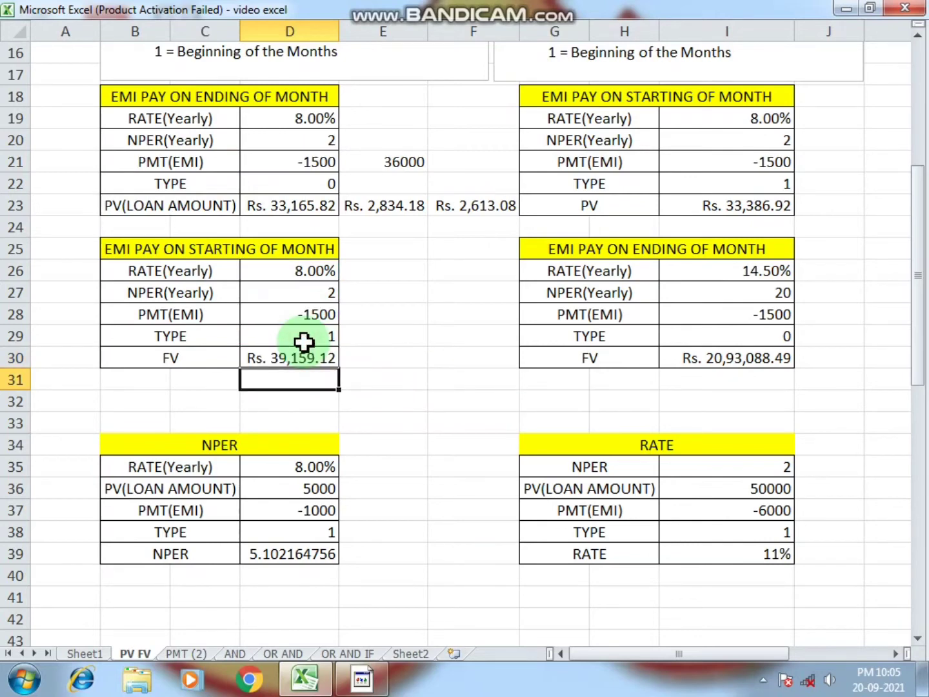
- Examine the FV result in D30 against its EMI inputs and the total in E21, and review the PV and FV function notes
{"action": "left_click", "coordinate": [301, 357]}
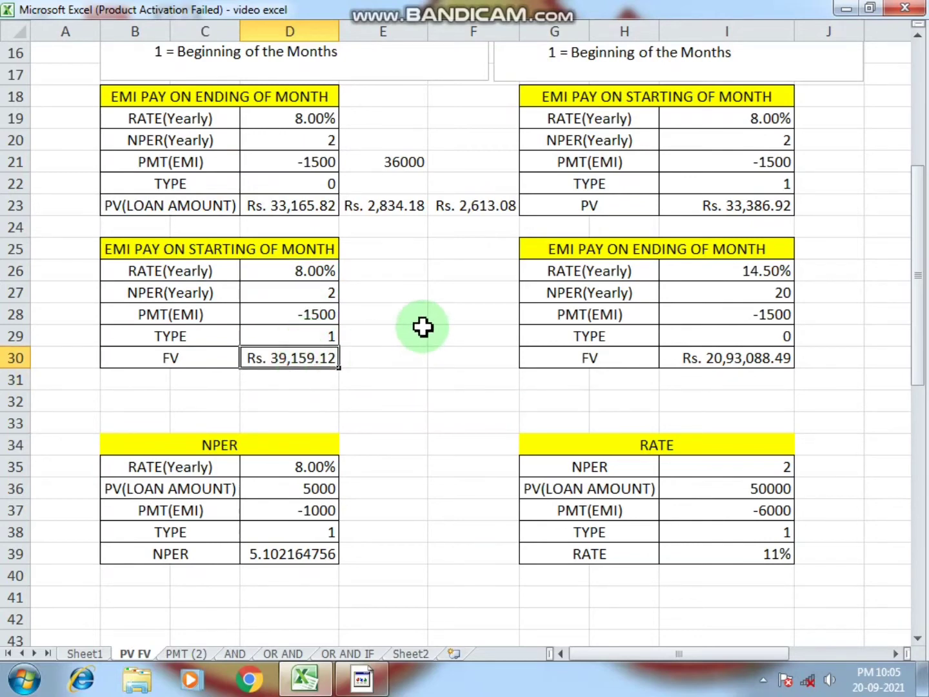
{"action": "left_click", "coordinate": [316, 316]}
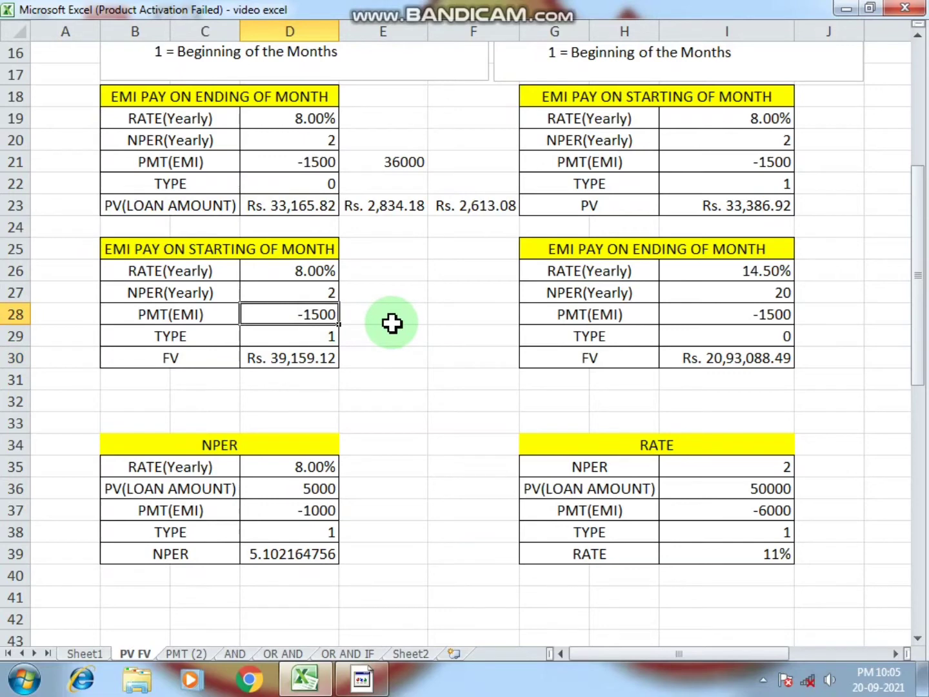
{"action": "left_click", "coordinate": [367, 322]}
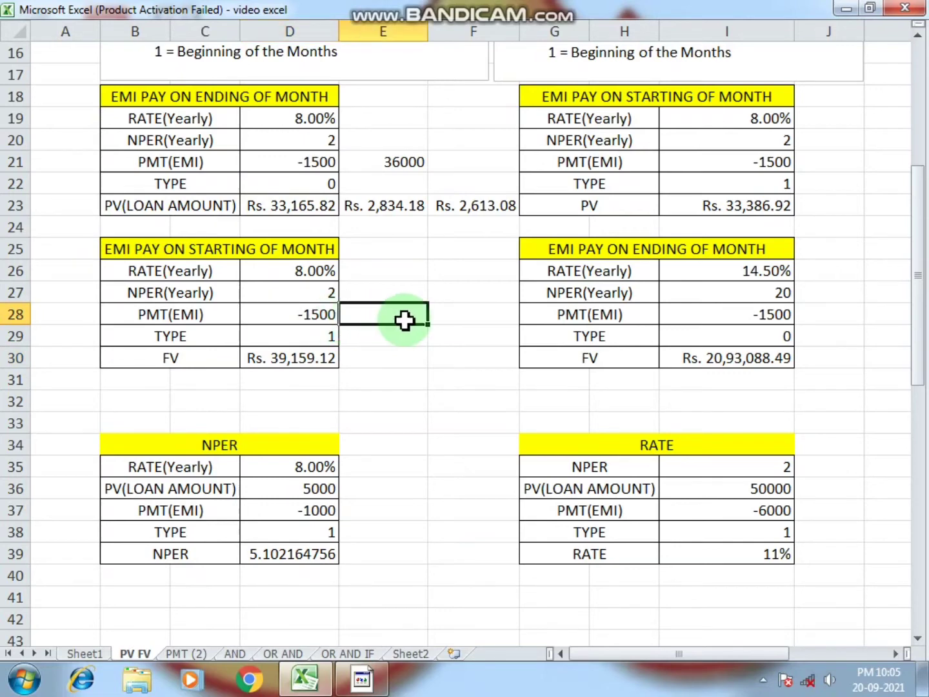
{"action": "left_click", "coordinate": [407, 161]}
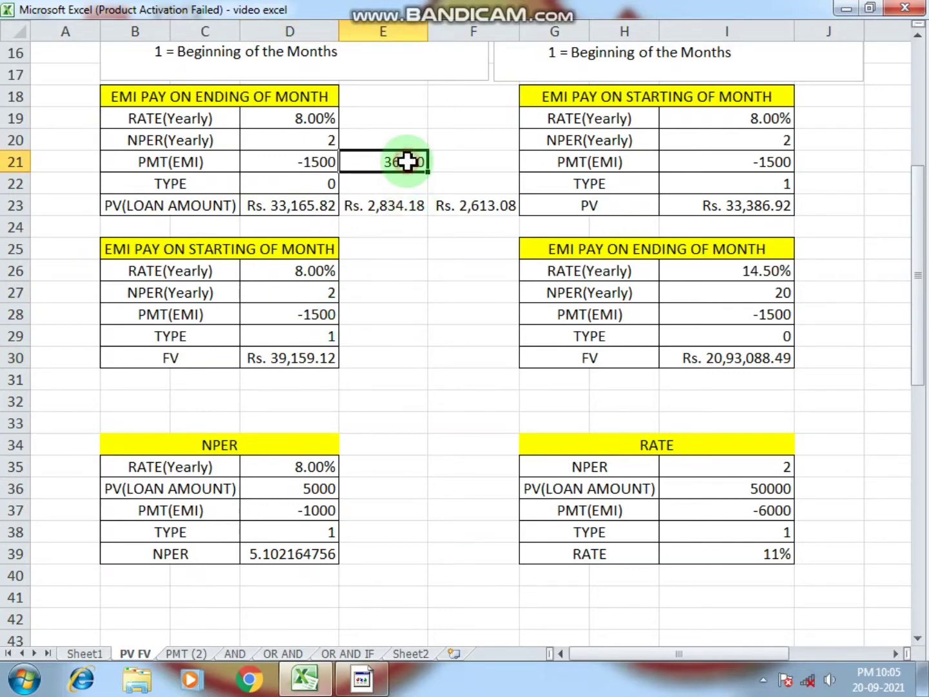
{"action": "left_click", "coordinate": [303, 363]}
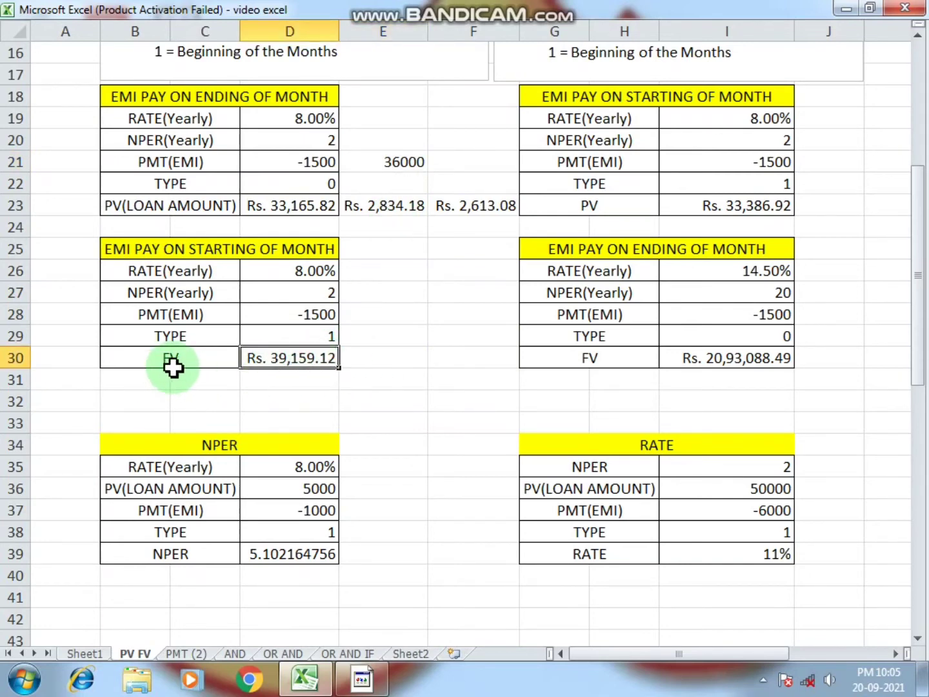
{"action": "left_click", "coordinate": [312, 293]}
{"action": "left_click", "coordinate": [317, 359]}
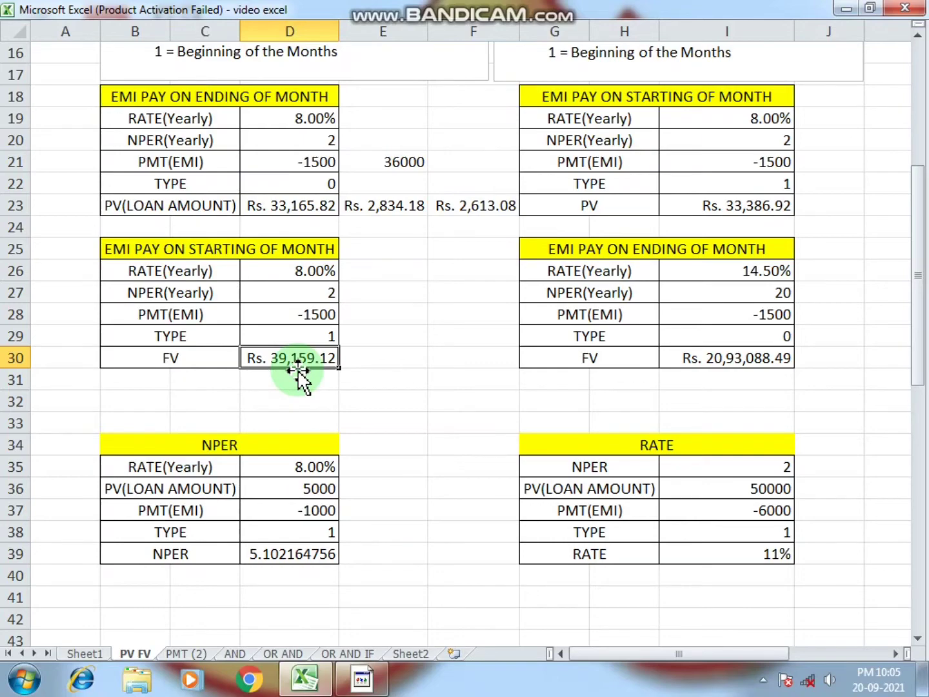
{"action": "scroll", "coordinate": [301, 380], "scroll_direction": "up", "scroll_amount": 3}
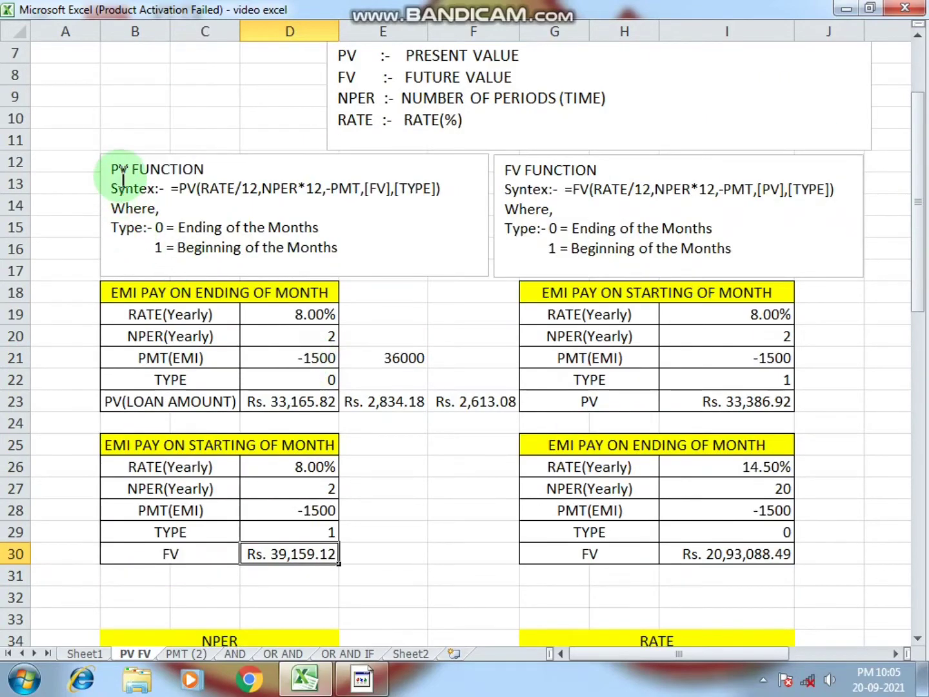
{"action": "scroll", "coordinate": [123, 174], "scroll_direction": "down", "scroll_amount": 1}
{"action": "left_click_drag", "start_coordinate": [113, 102], "coordinate": [375, 181]}
{"action": "left_click_drag", "start_coordinate": [503, 102], "coordinate": [732, 187]}
{"action": "left_click", "coordinate": [432, 270]}
{"action": "scroll", "coordinate": [391, 367], "scroll_direction": "down", "scroll_amount": 2}
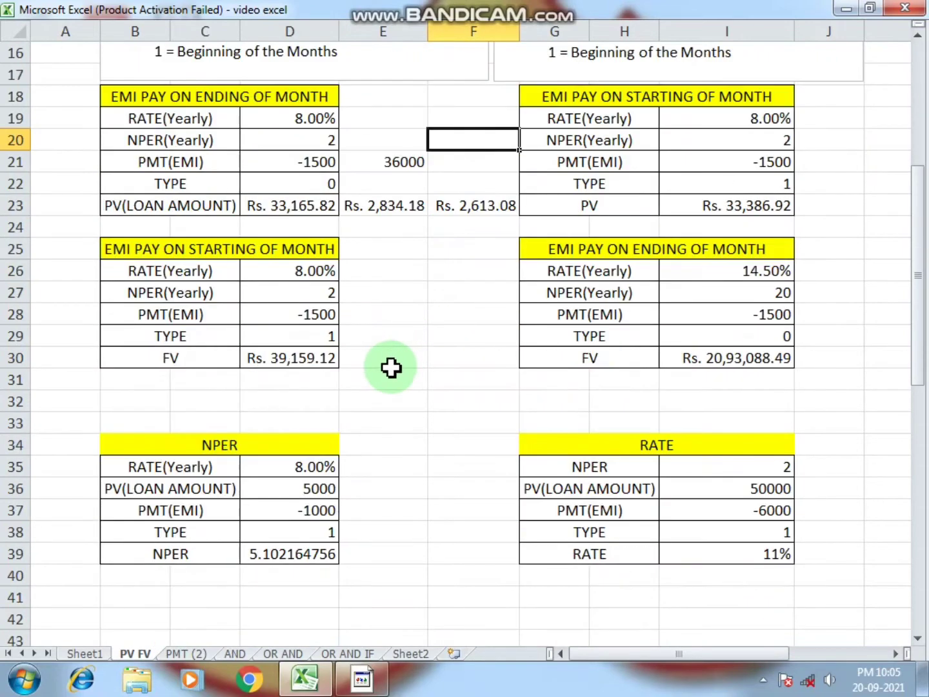
{"action": "left_click", "coordinate": [297, 358]}
- Clear the FV result in I30 and set that table's yearly rate to 8% and NPER to 2
{"action": "left_click", "coordinate": [750, 362]}
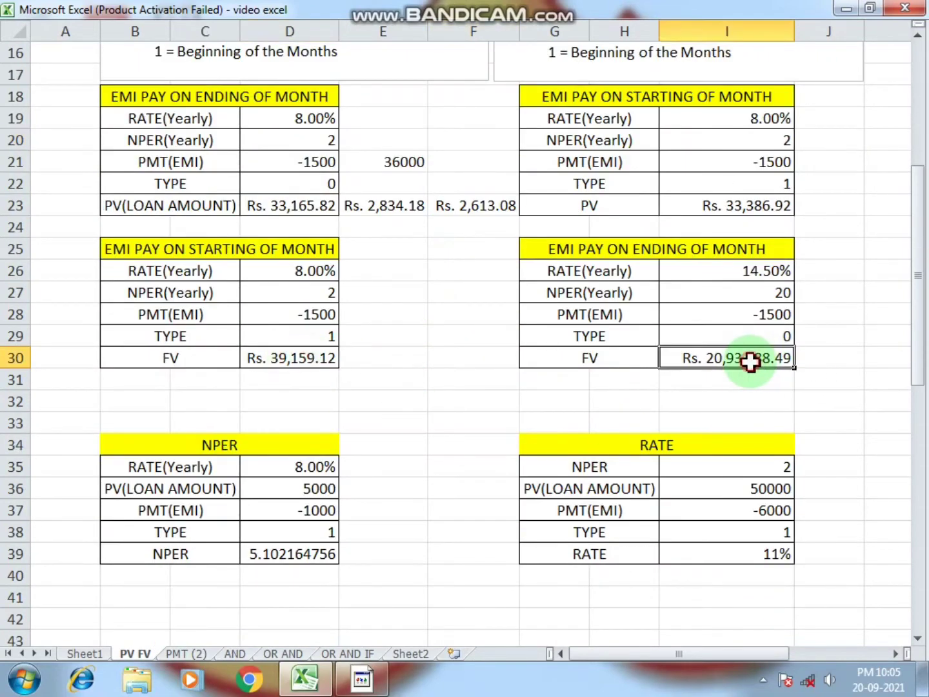
{"action": "key", "text": "Delete"}
{"action": "key", "text": "Up"}
{"action": "key", "text": "Up"}
{"action": "key", "text": "Up"}
{"action": "key", "text": "Up"}
{"action": "key", "text": "Up"}
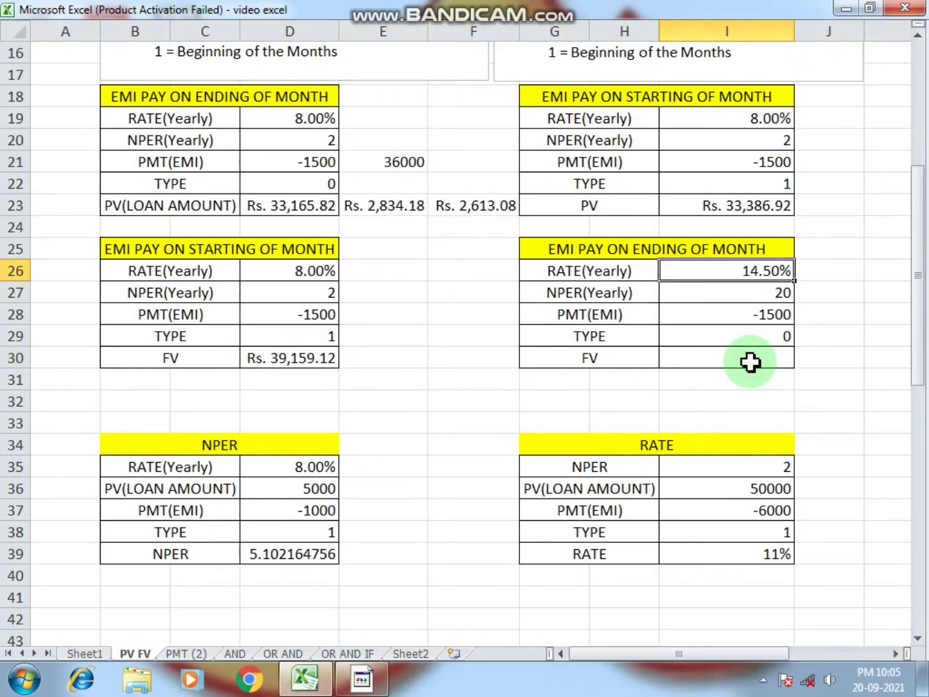
{"action": "key", "text": "Down"}
{"action": "type", "text": "8"}
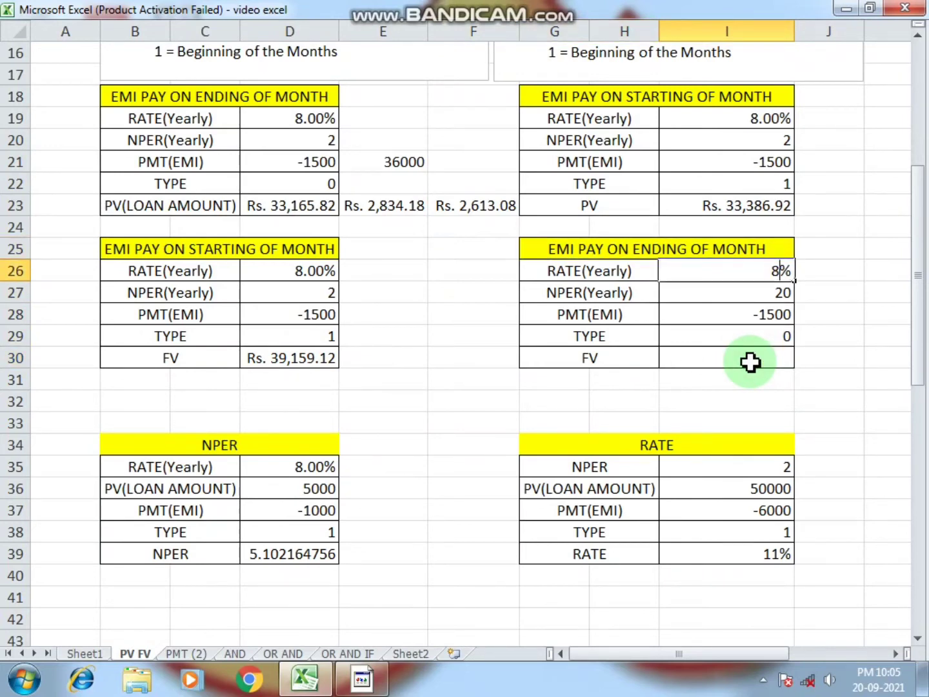
{"action": "key", "text": "Return"}
{"action": "type", "text": "2"}
{"action": "key", "text": "Return"}
- Start an FV formula in I30 with I26/12 as the rate argument
{"action": "key", "text": "Down"}
{"action": "key", "text": "Down"}
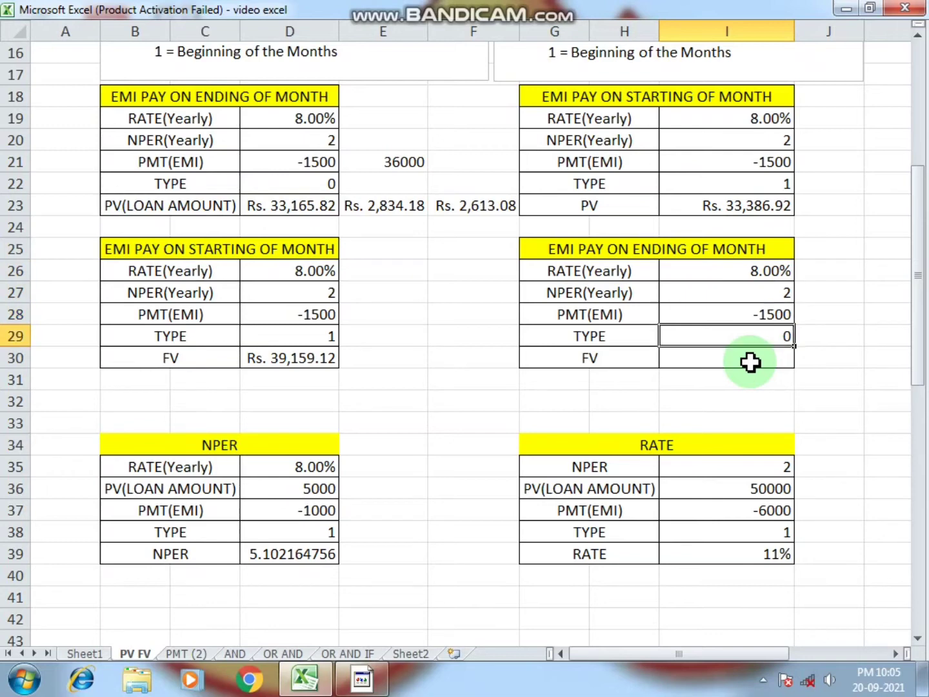
{"action": "type", "text": "=FV("}
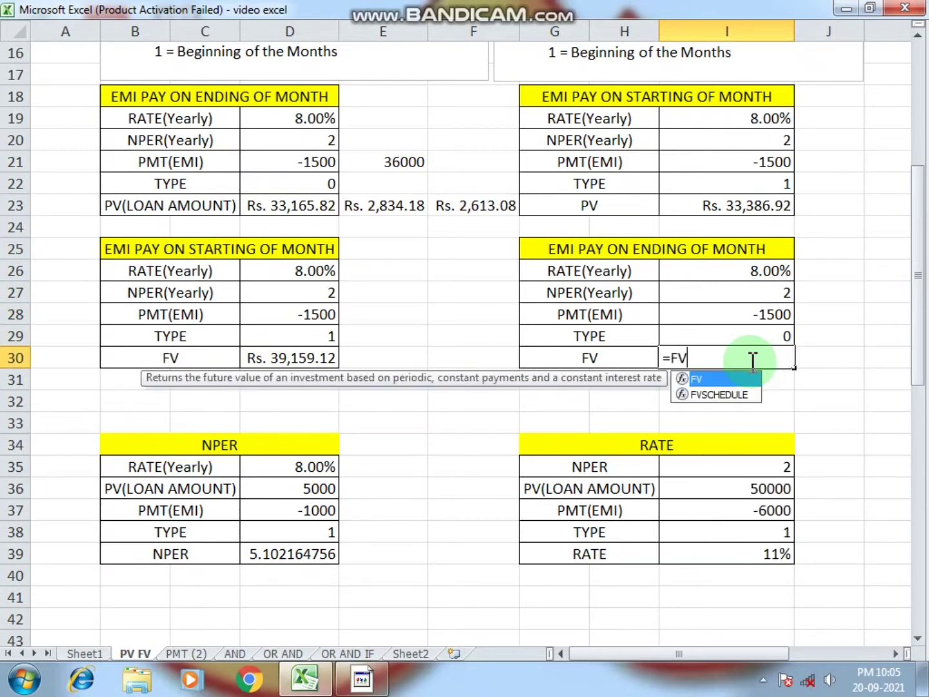
{"action": "key", "text": "Up"}
{"action": "key", "text": "Up"}
{"action": "key", "text": "Up"}
{"action": "key", "text": "Up"}
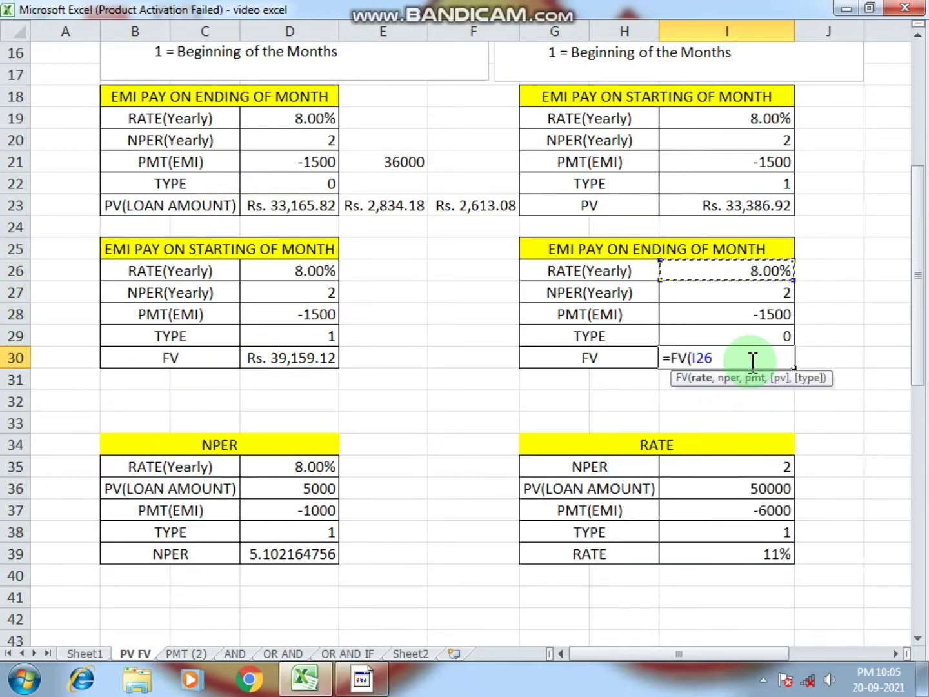
{"action": "type", "text": "/12"}
{"action": "key", "text": "Return"}
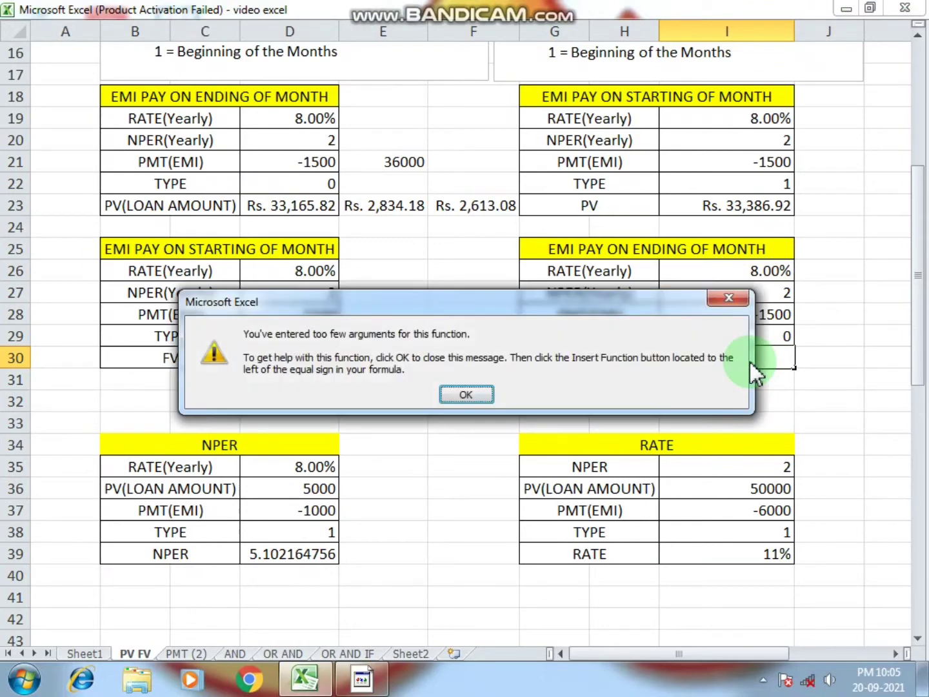
{"action": "key", "text": "Return"}
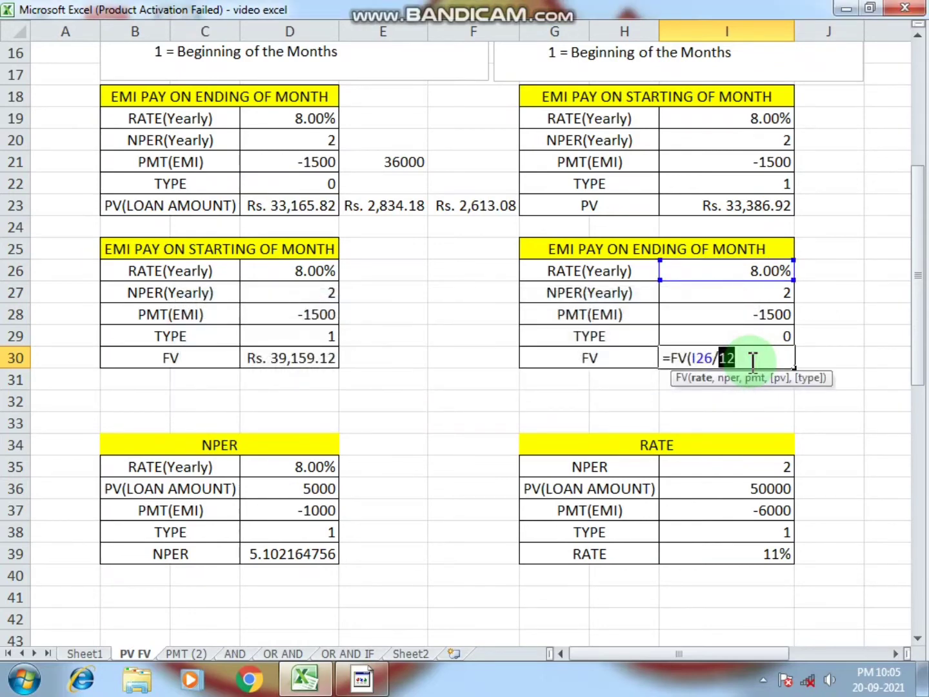
{"action": "type", "text": ","}
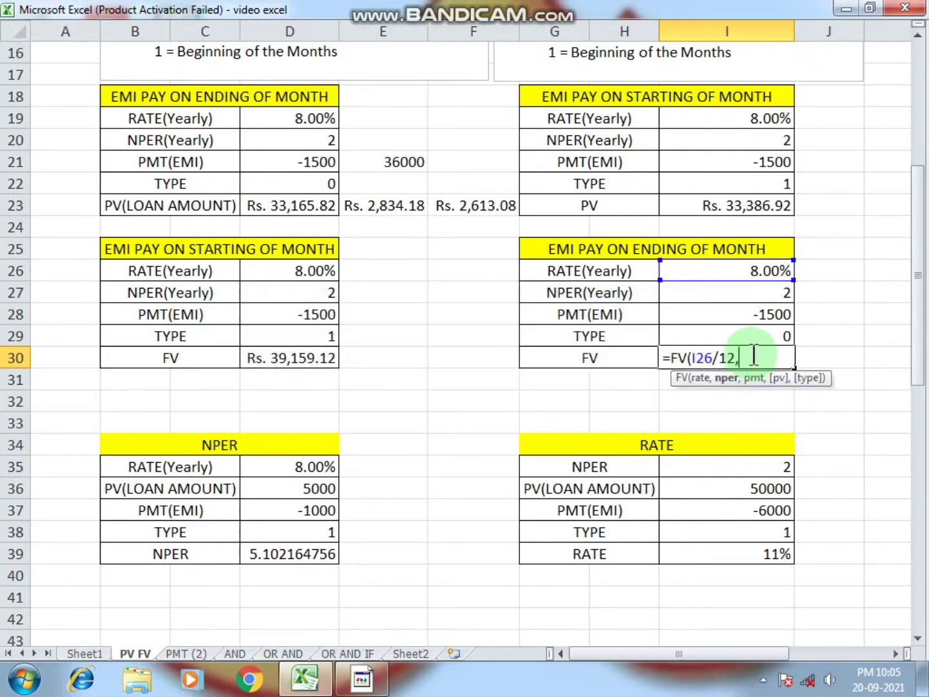
- Complete the FV formula in I30 with I27*12 as nper, I28 as pmt, an empty pv and I29 as type
{"action": "left_click", "coordinate": [769, 298]}
{"action": "type", "text": "*12,"}
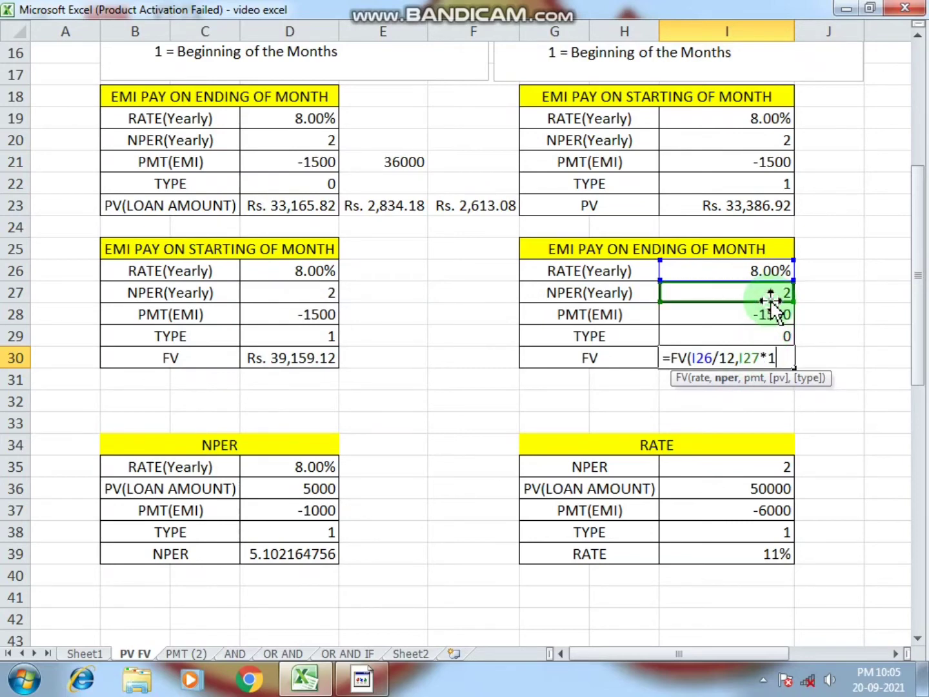
{"action": "left_click", "coordinate": [769, 317]}
{"action": "type", "text": ",,"}
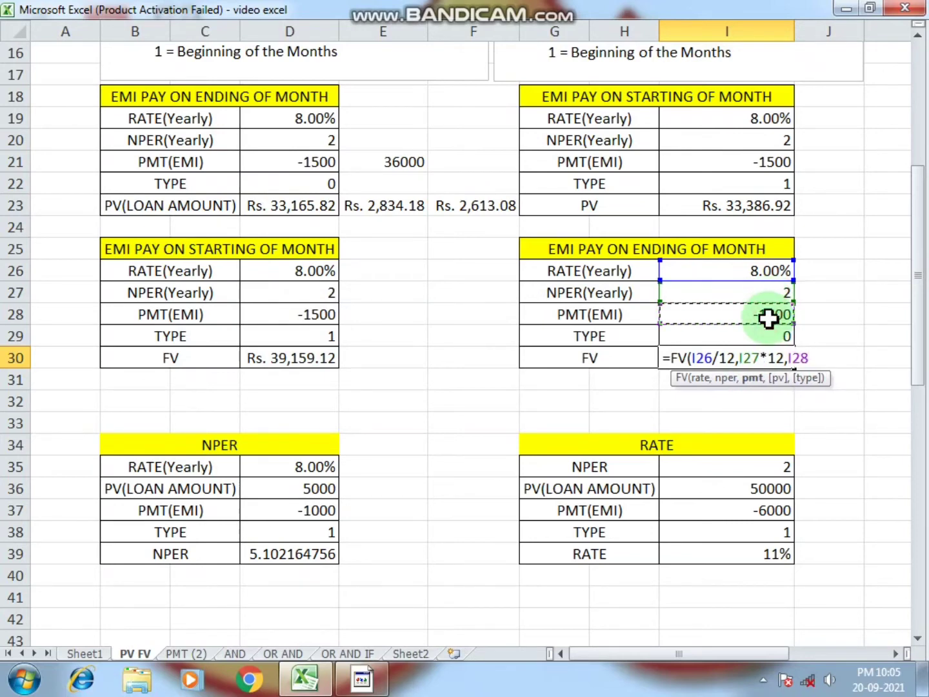
{"action": "left_click", "coordinate": [769, 333]}
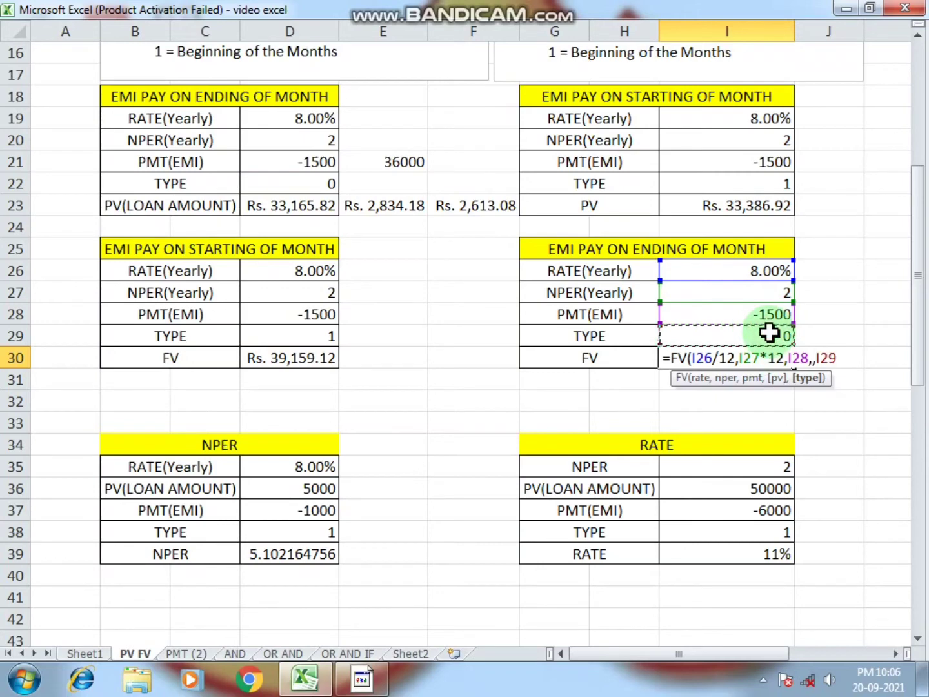
{"action": "type", "text": ")"}
{"action": "key", "text": "Return"}
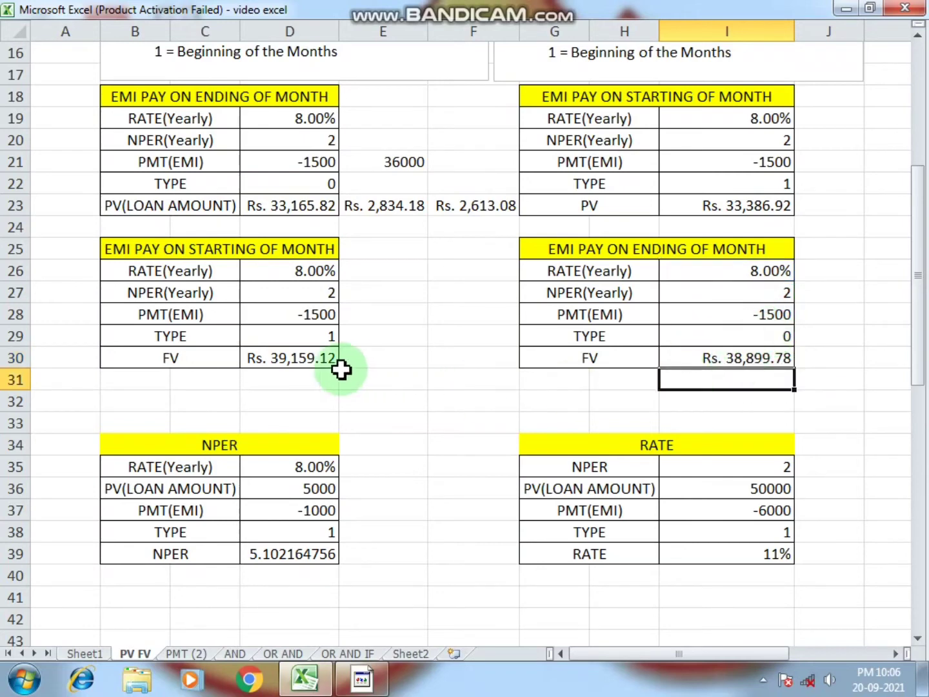
- Compare the month-end FV in I30 and its type with the month-start FV in D30
{"action": "left_click", "coordinate": [761, 335]}
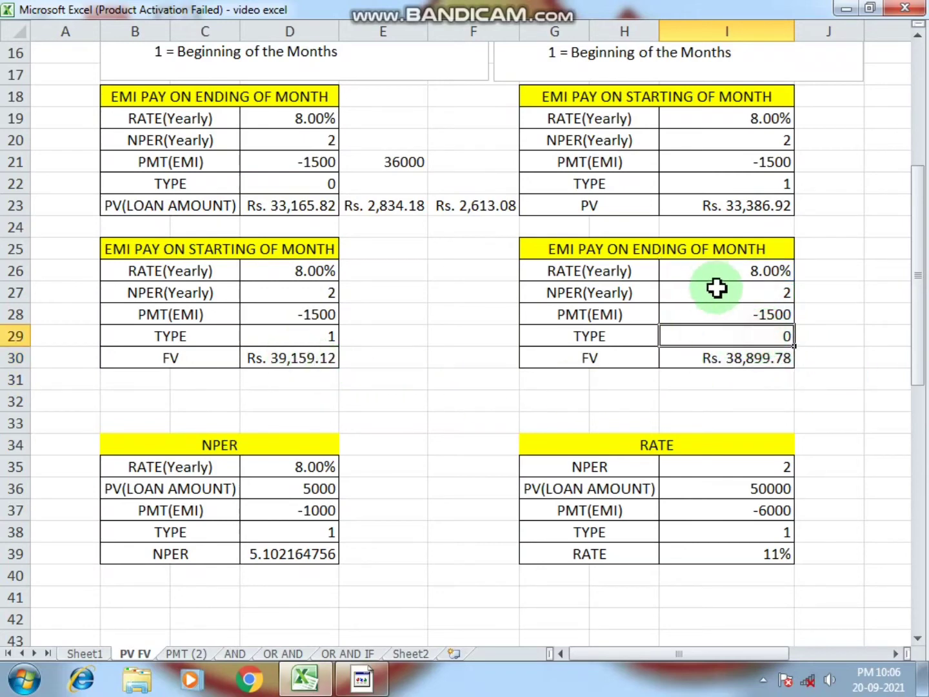
{"action": "left_click", "coordinate": [739, 362]}
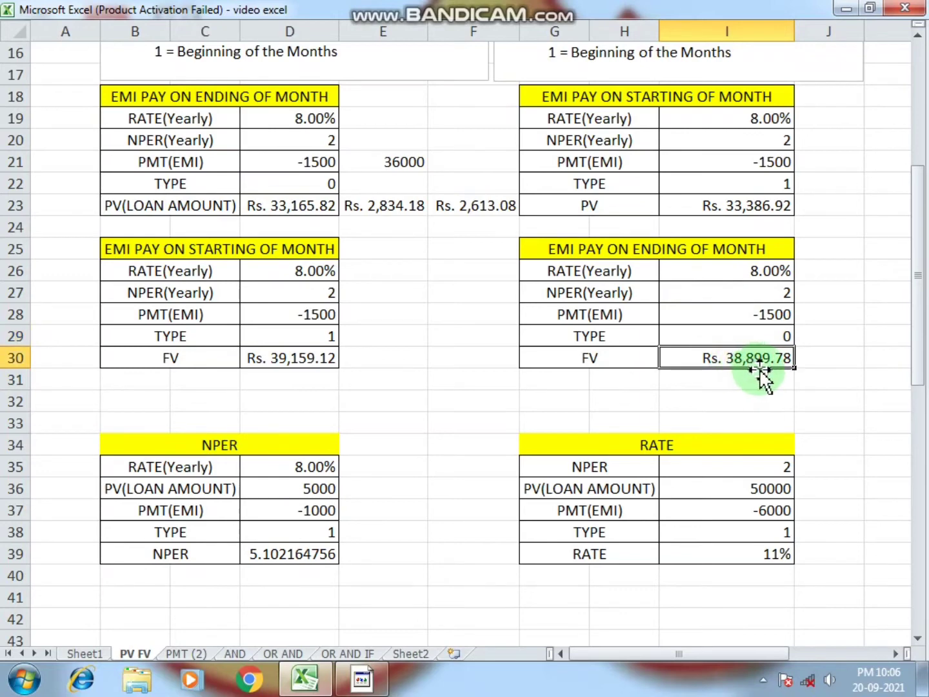
{"action": "left_click", "coordinate": [292, 365]}
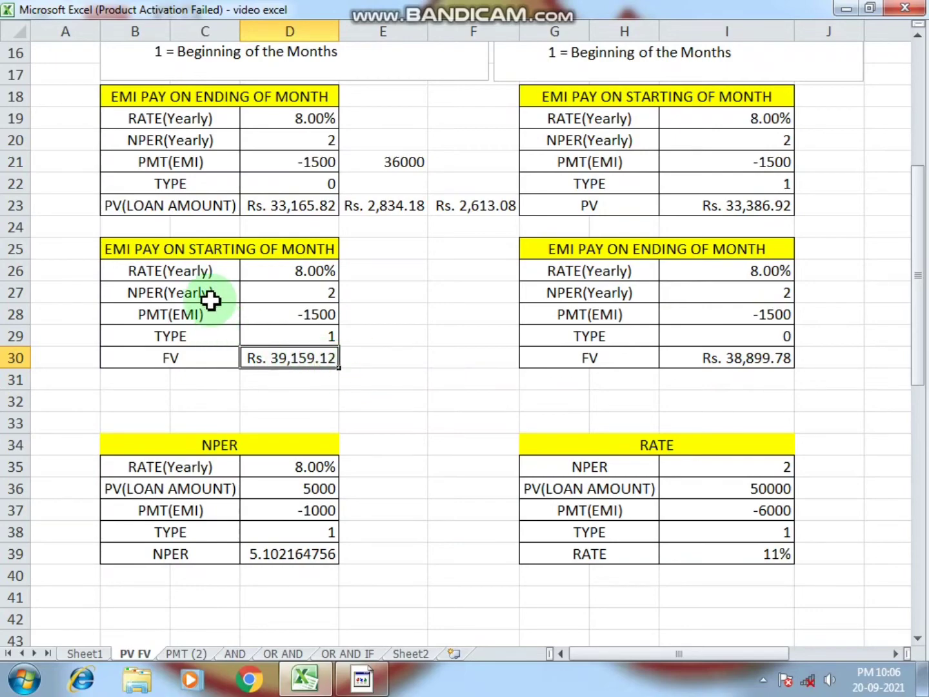
- Clear the NPER result in D39 of the NPER table
{"action": "scroll", "coordinate": [251, 291], "scroll_direction": "up", "scroll_amount": 1}
{"action": "scroll", "coordinate": [251, 291], "scroll_direction": "down", "scroll_amount": 2}
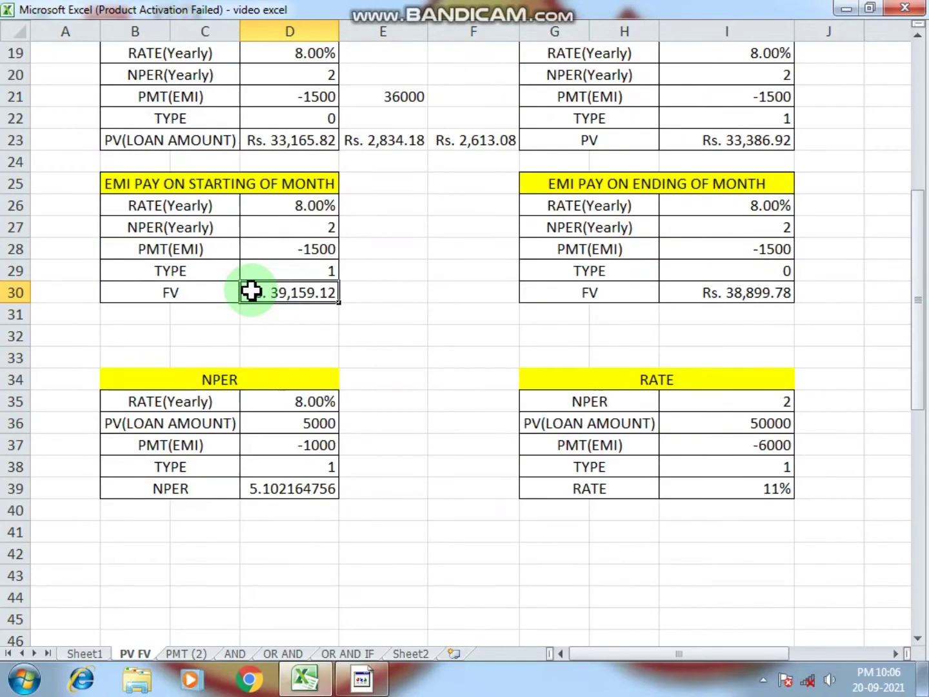
{"action": "scroll", "coordinate": [253, 291], "scroll_direction": "down", "scroll_amount": 2}
{"action": "scroll", "coordinate": [271, 284], "scroll_direction": "down", "scroll_amount": 1}
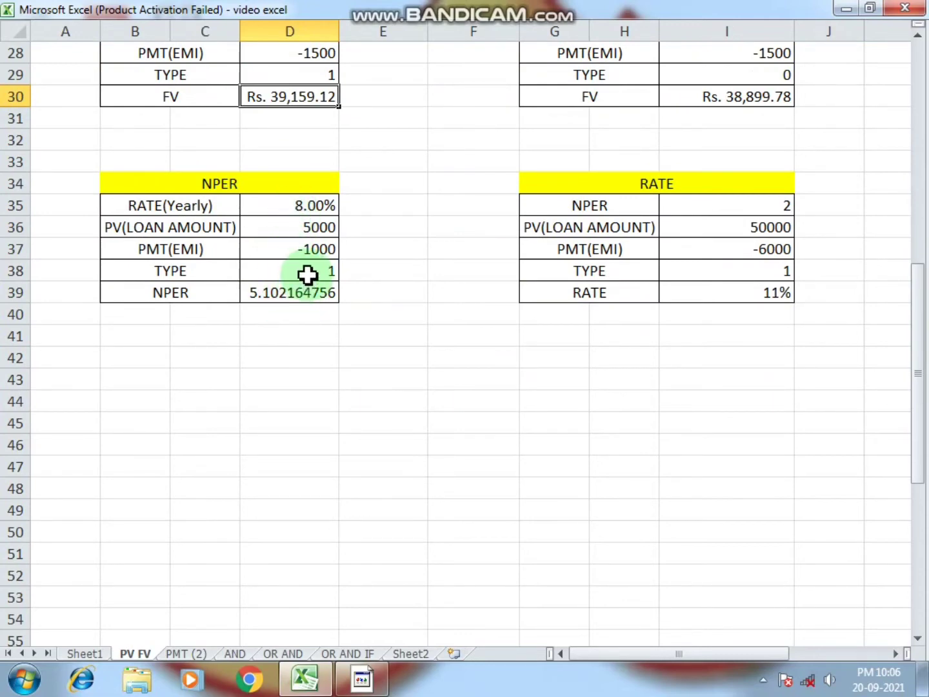
{"action": "left_click", "coordinate": [297, 291]}
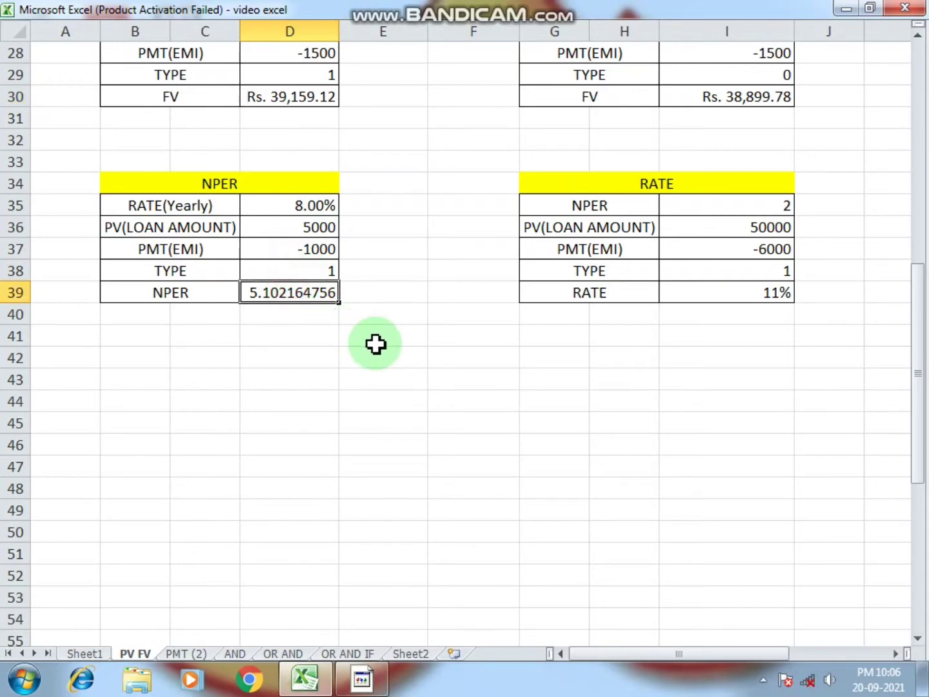
{"action": "key", "text": "Delete"}
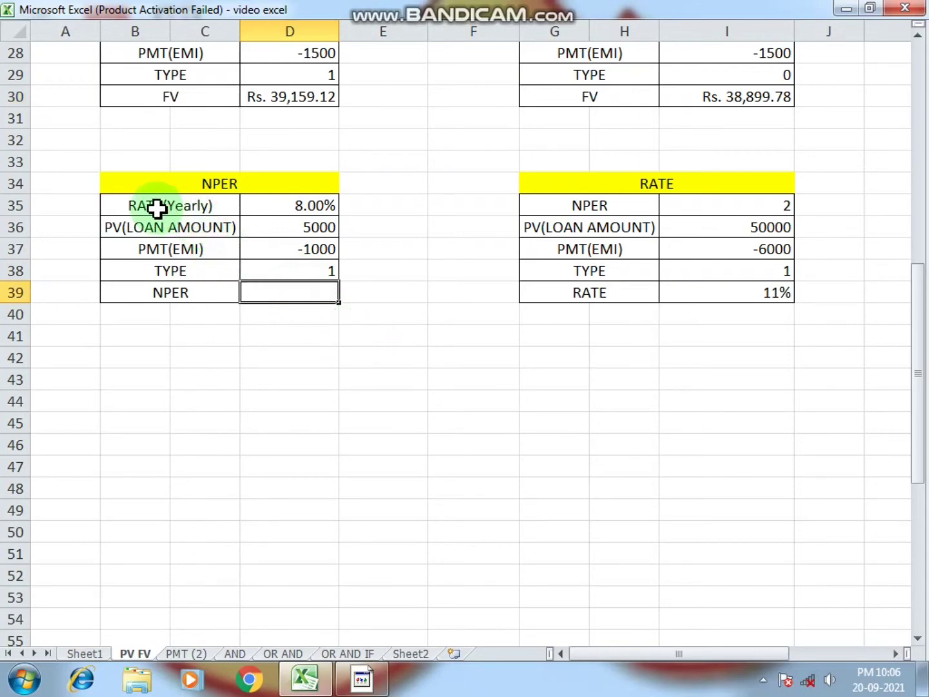
- Review the NPER table's inputs, and start an NPER formula in D39 with D35/12 as the rate argument
{"action": "left_click", "coordinate": [270, 211]}
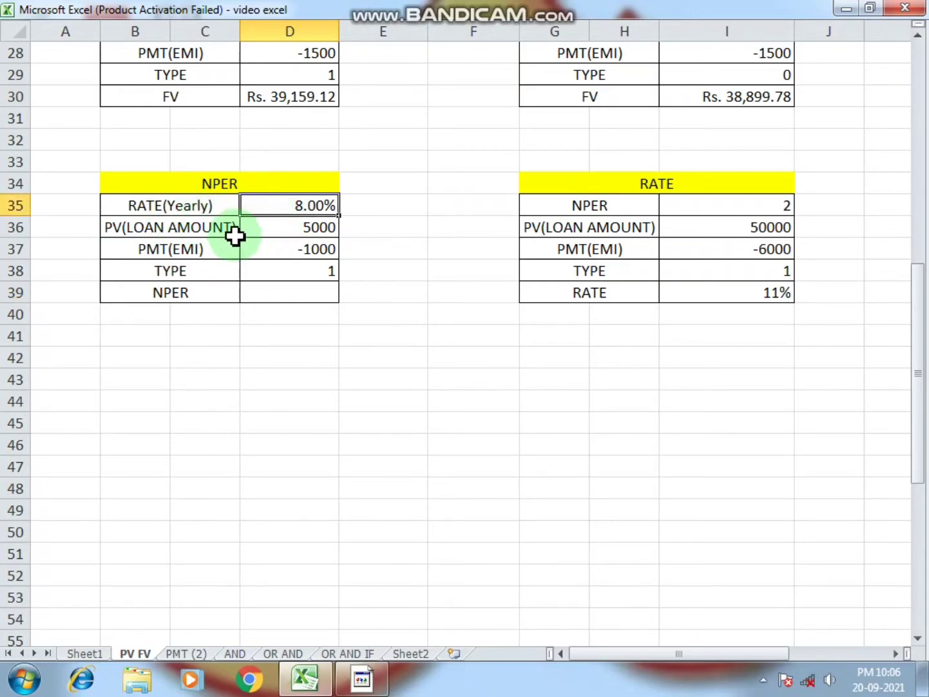
{"action": "left_click", "coordinate": [300, 228]}
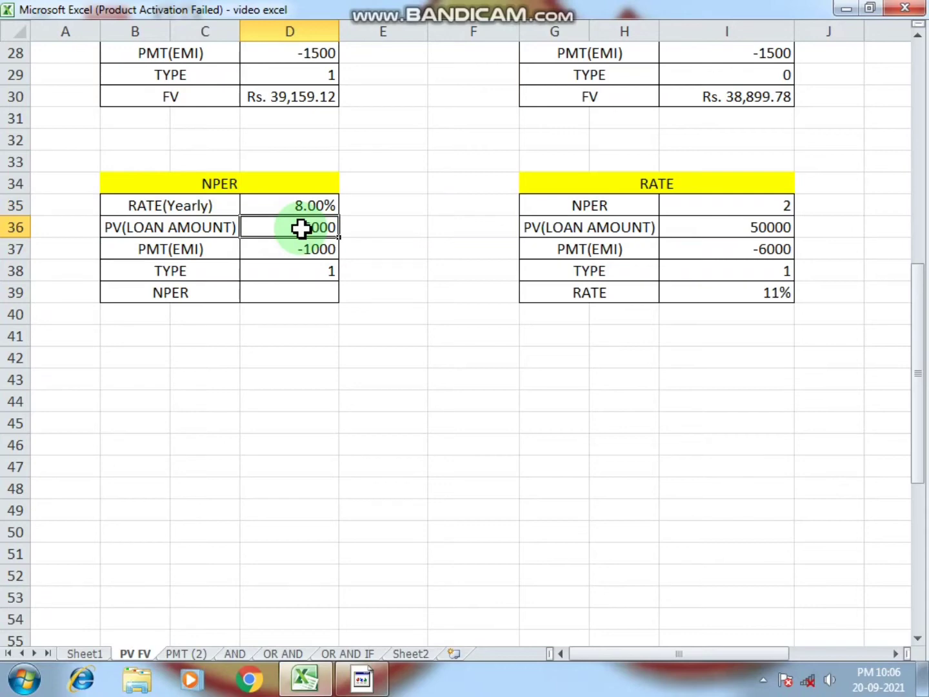
{"action": "left_click", "coordinate": [297, 249]}
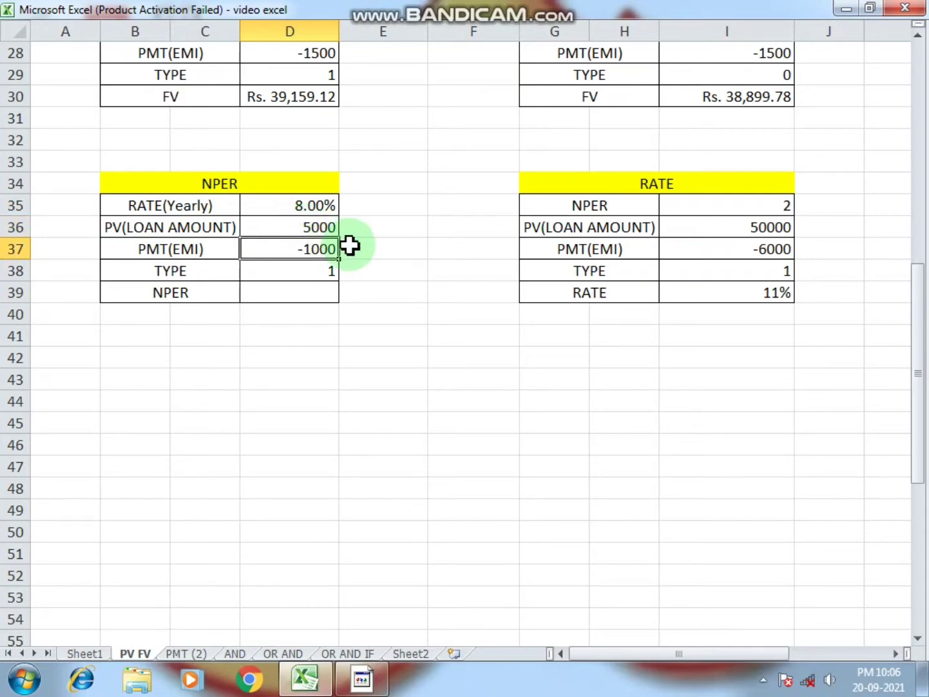
{"action": "left_click", "coordinate": [301, 276]}
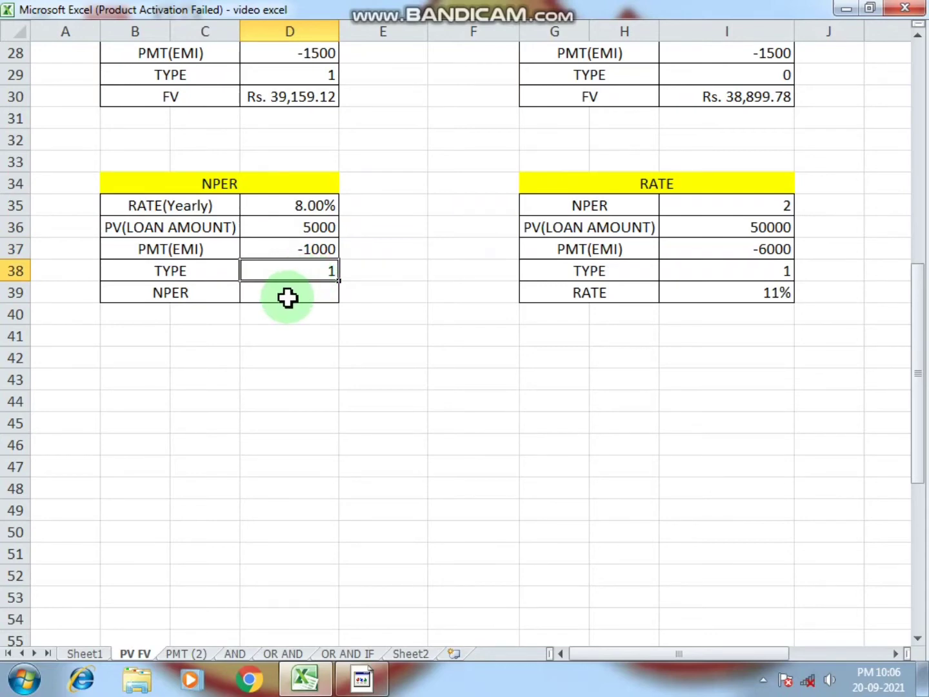
{"action": "left_click", "coordinate": [288, 297]}
{"action": "type", "text": "=NPER("}
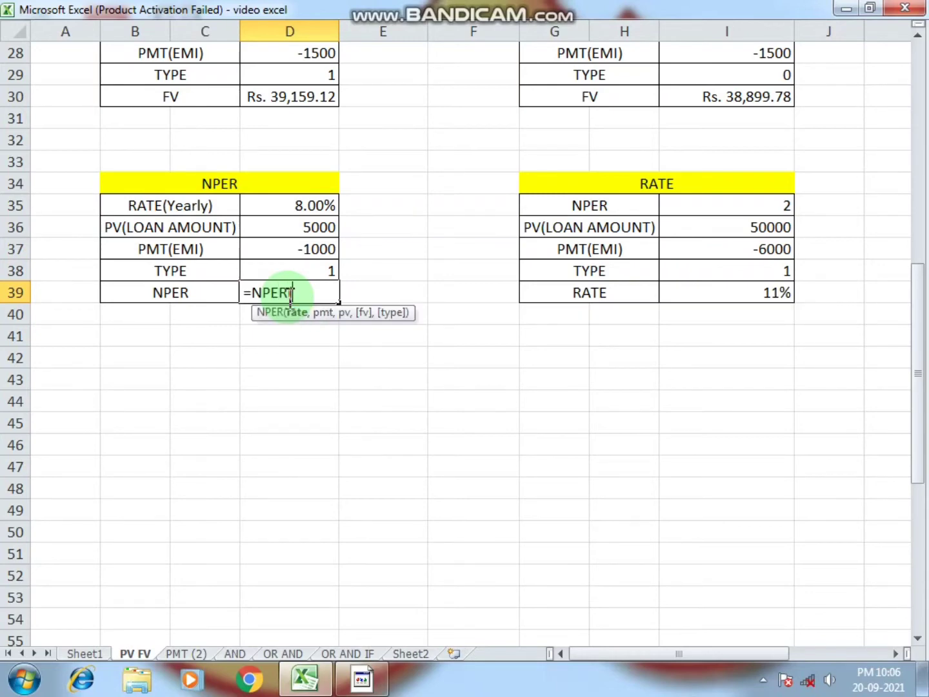
{"action": "left_click", "coordinate": [305, 209]}
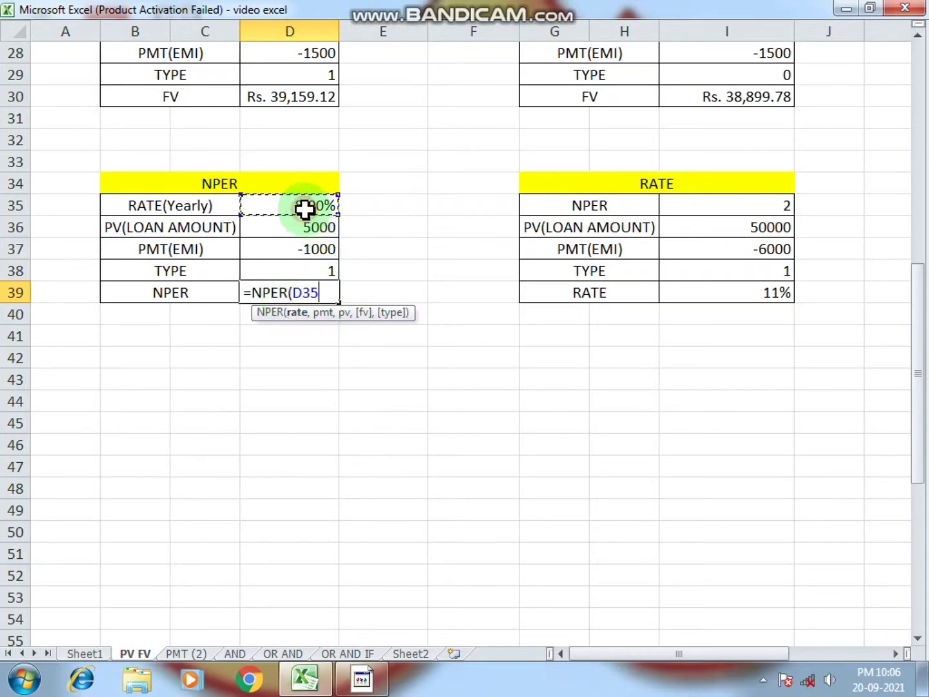
{"action": "type", "text": "/12,"}
- Complete the NPER formula in D39 with D37 as pmt and D36 as pv
{"action": "left_click", "coordinate": [307, 249]}
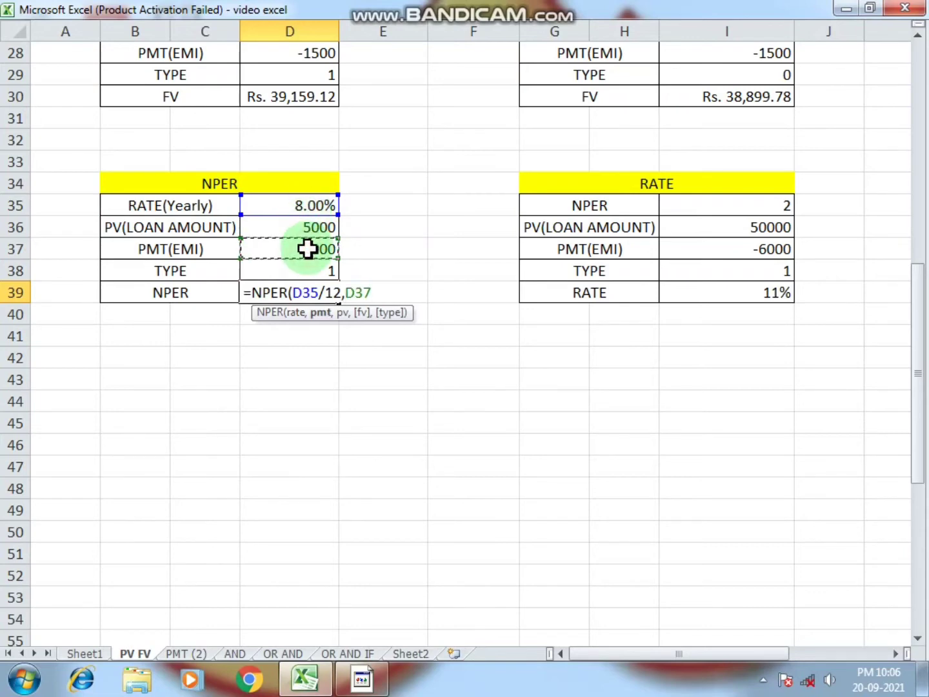
{"action": "type", "text": ","}
{"action": "left_click", "coordinate": [307, 230]}
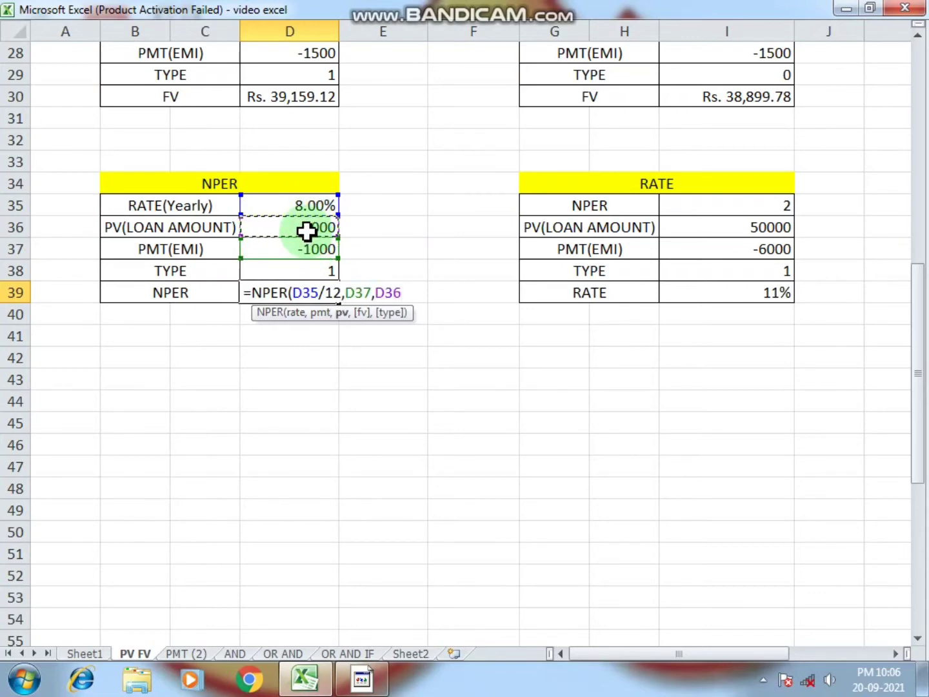
{"action": "type", "text": ")"}
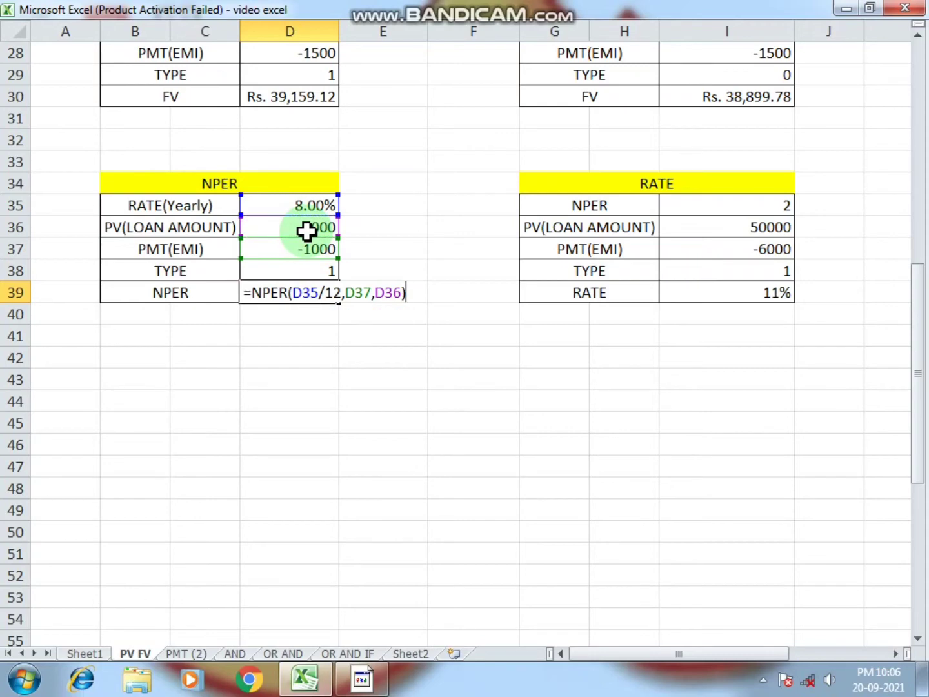
{"action": "key", "text": "Return"}
{"action": "key", "text": "Up"}
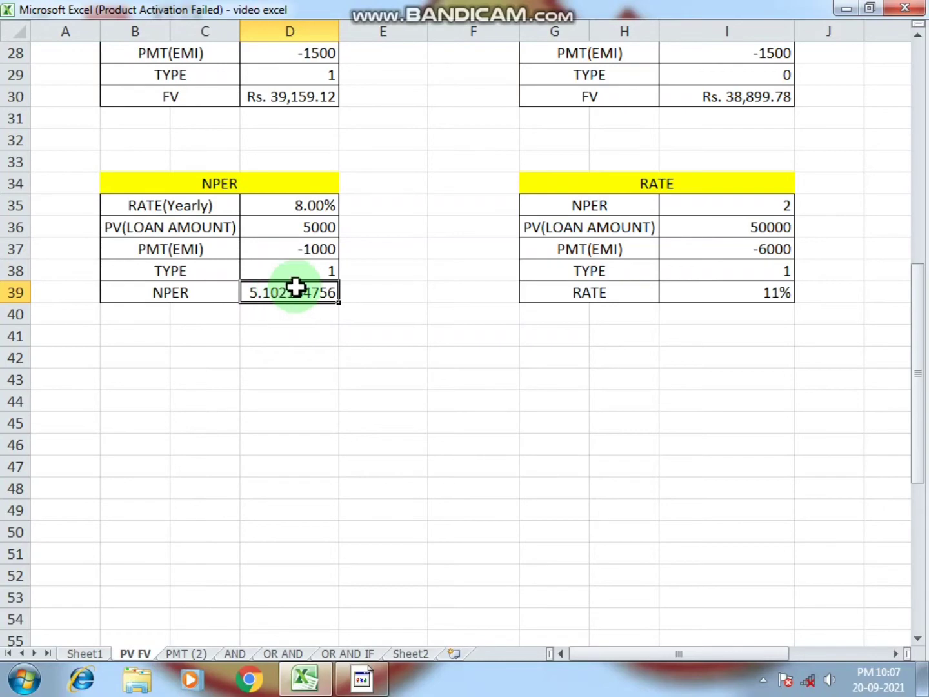
{"action": "scroll", "coordinate": [297, 290], "scroll_direction": "up", "scroll_amount": 1}
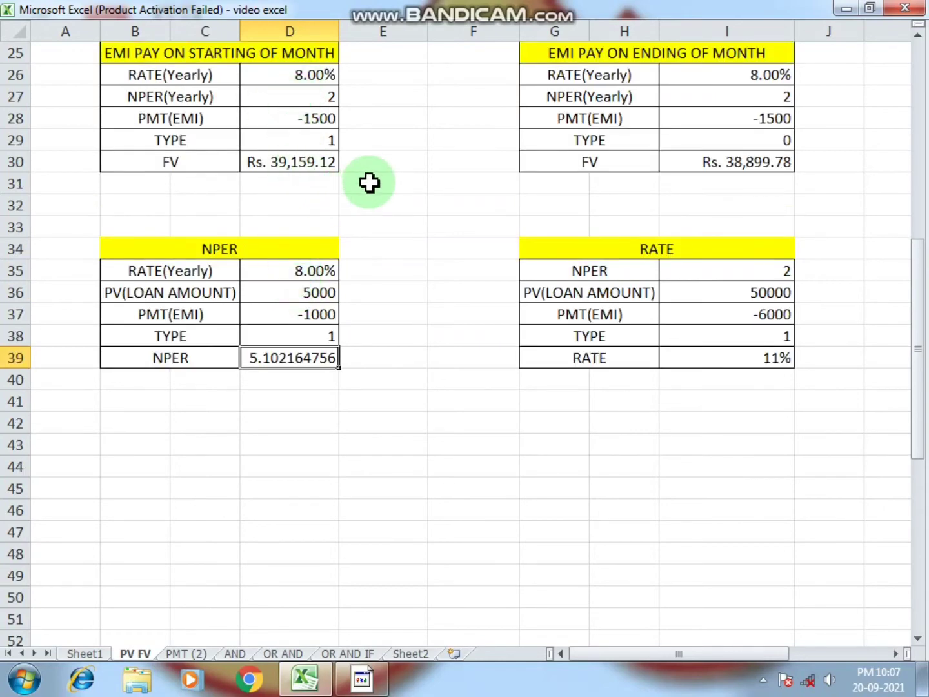
{"action": "left_click", "coordinate": [395, 161]}
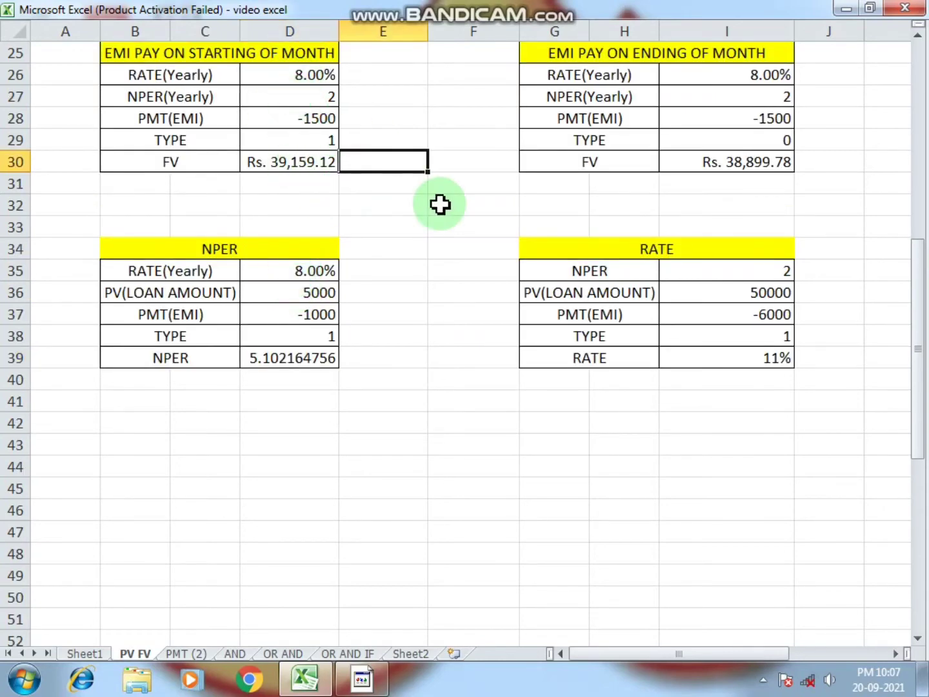
{"action": "type", "text": "`"}
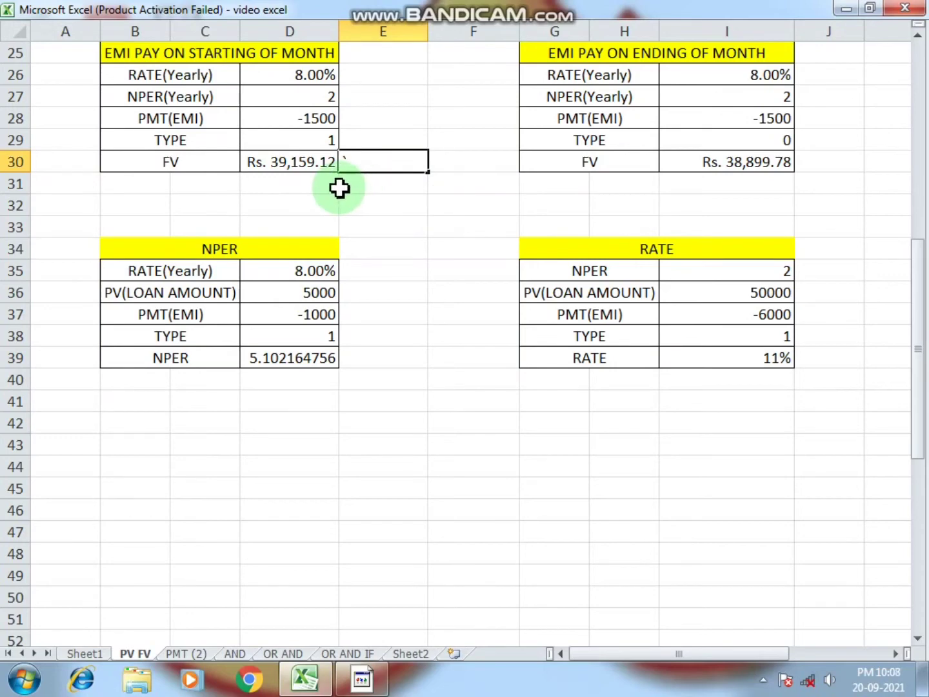
{"action": "key", "text": "Escape"}
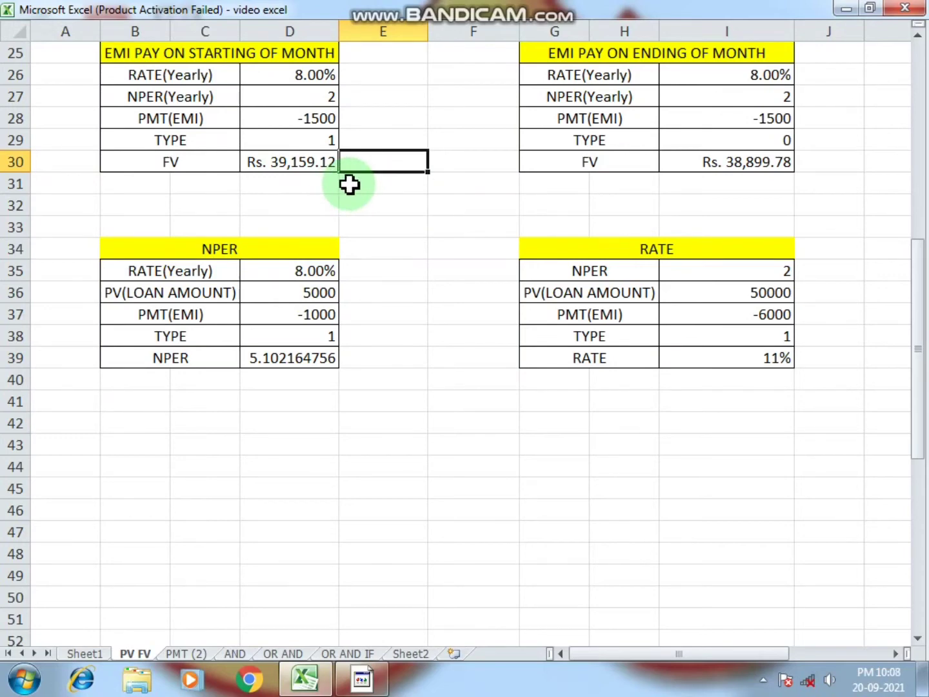
{"action": "type", "text": "=NPER("}
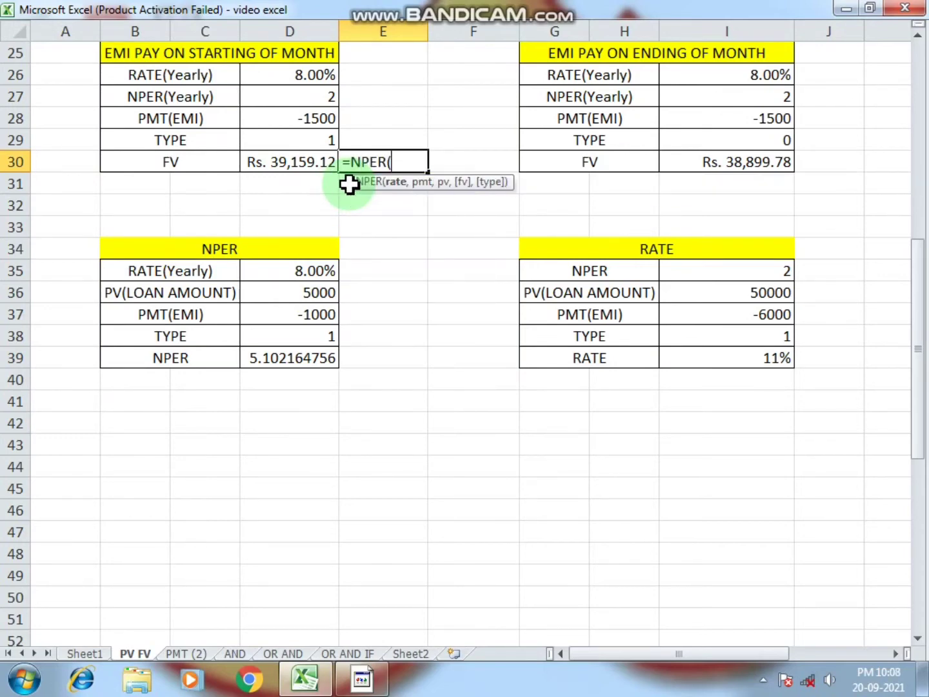
{"action": "left_click", "coordinate": [296, 76]}
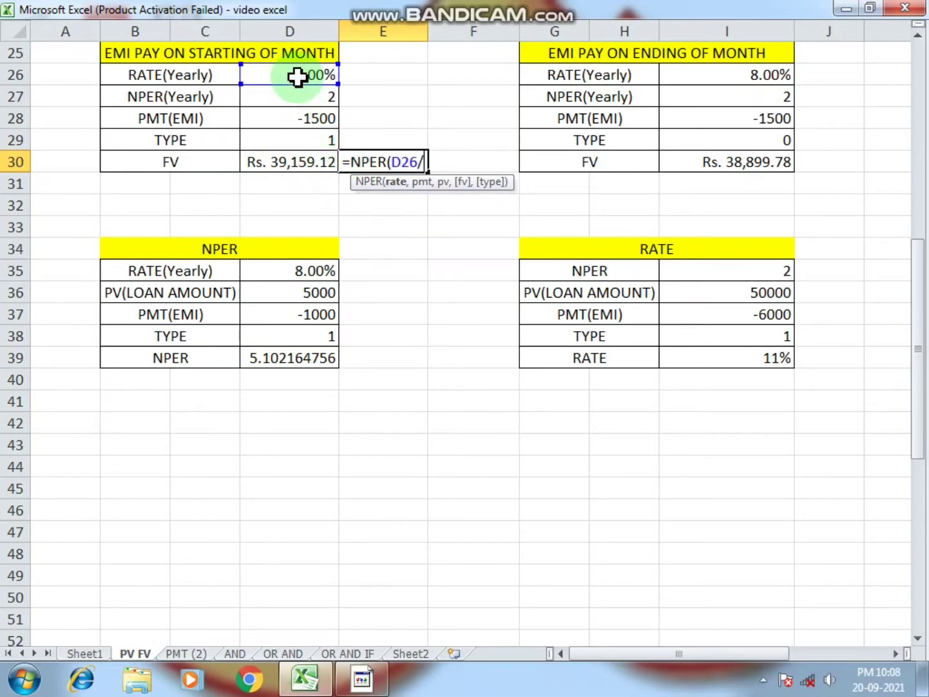
{"action": "type", "text": "/12,"}
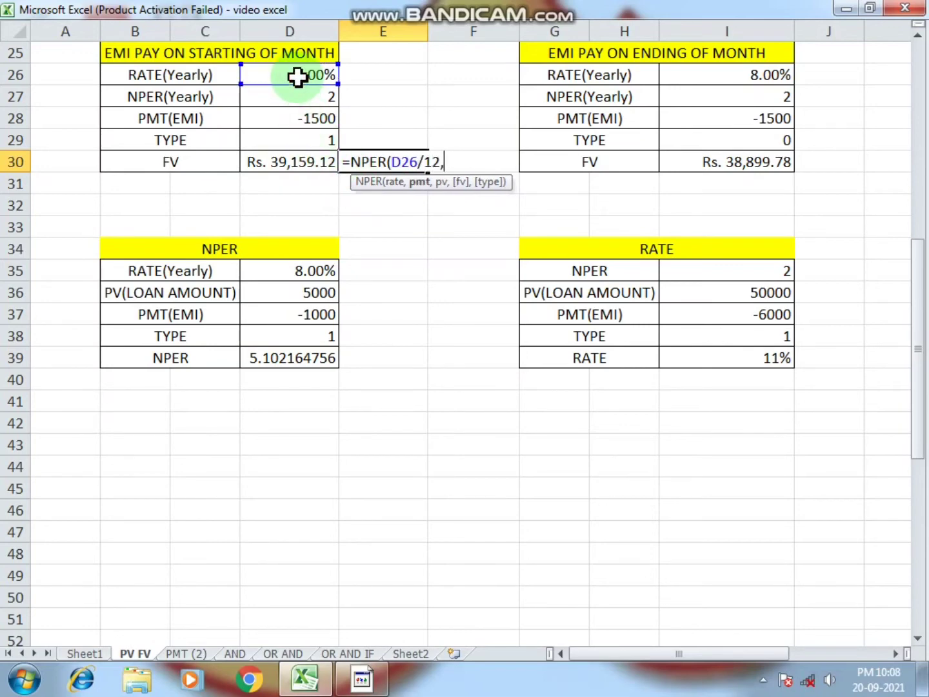
{"action": "left_click", "coordinate": [301, 120]}
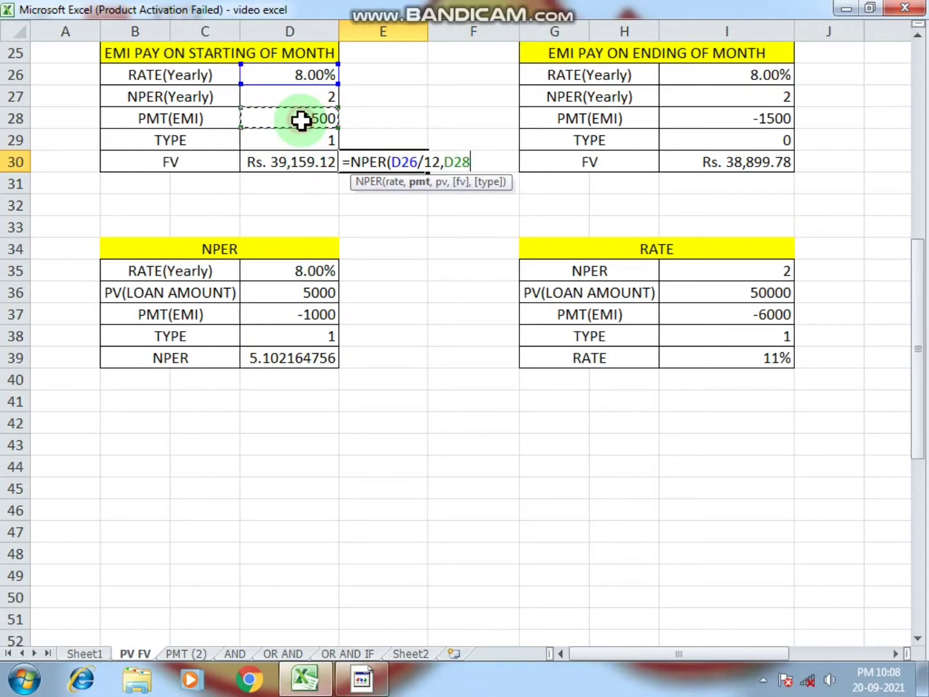
{"action": "type", "text": ","}
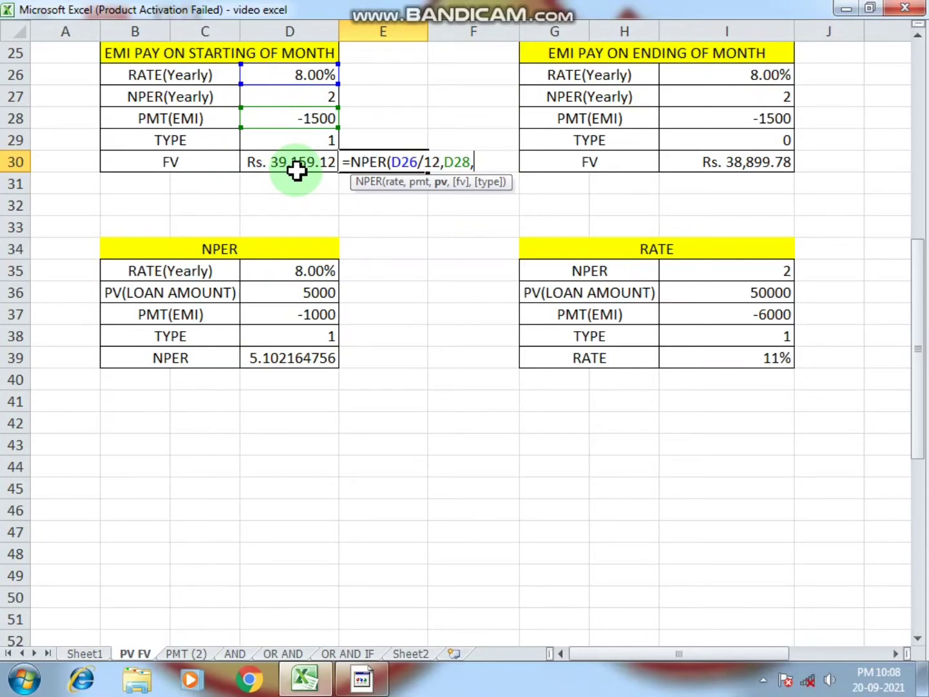
{"action": "key", "text": "Escape"}
- Enter an NPER formula in E27 with D19/12 as rate, D21 as pmt and D23 as pv
{"action": "scroll", "coordinate": [338, 142], "scroll_direction": "up", "scroll_amount": 4}
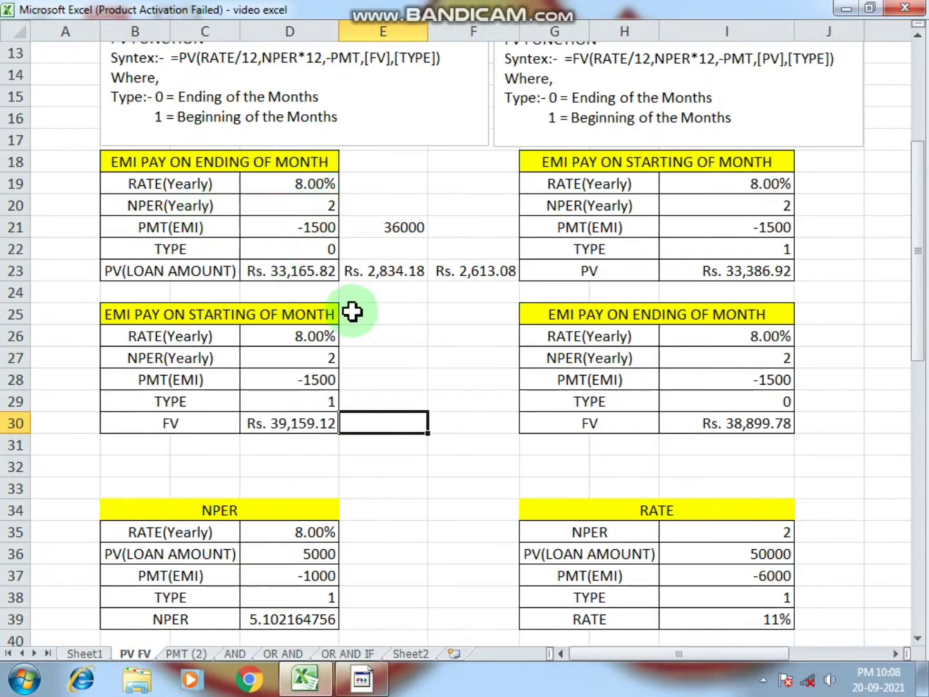
{"action": "left_click", "coordinate": [412, 358]}
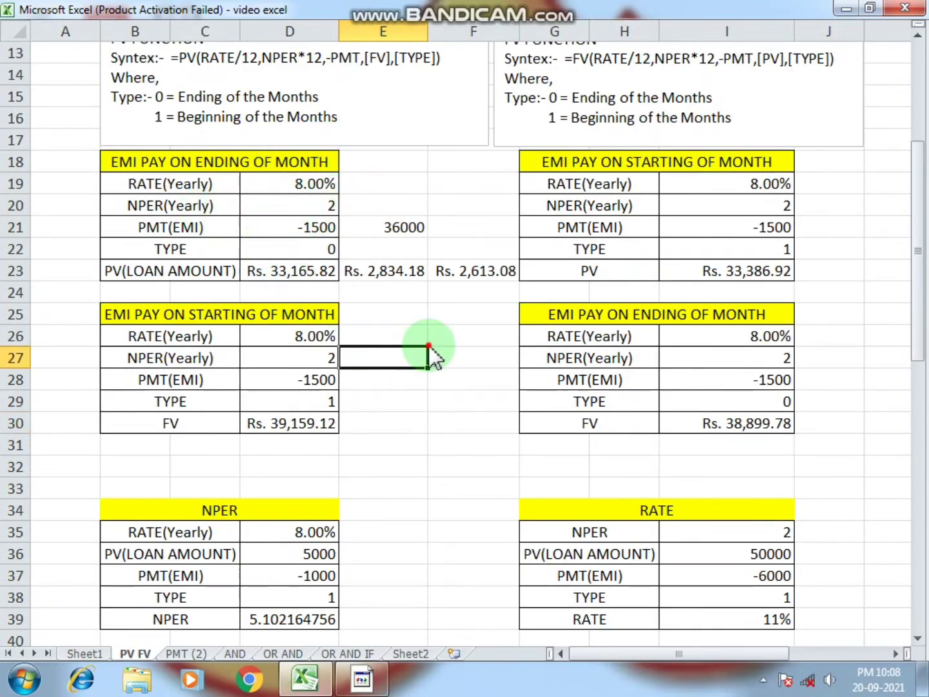
{"action": "type", "text": "=NPER("}
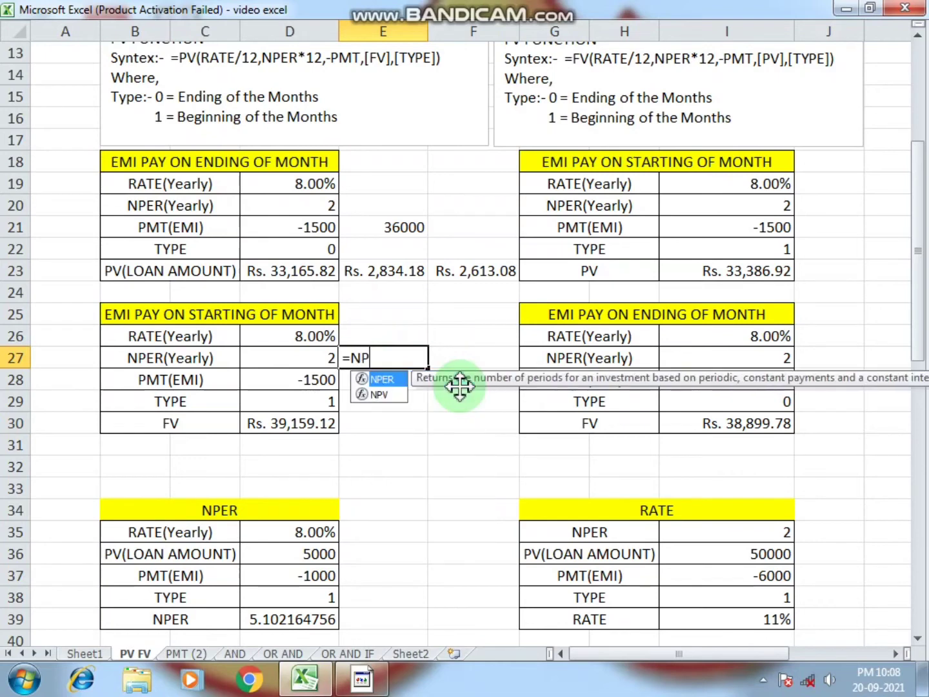
{"action": "left_click", "coordinate": [311, 183]}
{"action": "type", "text": "/12"}
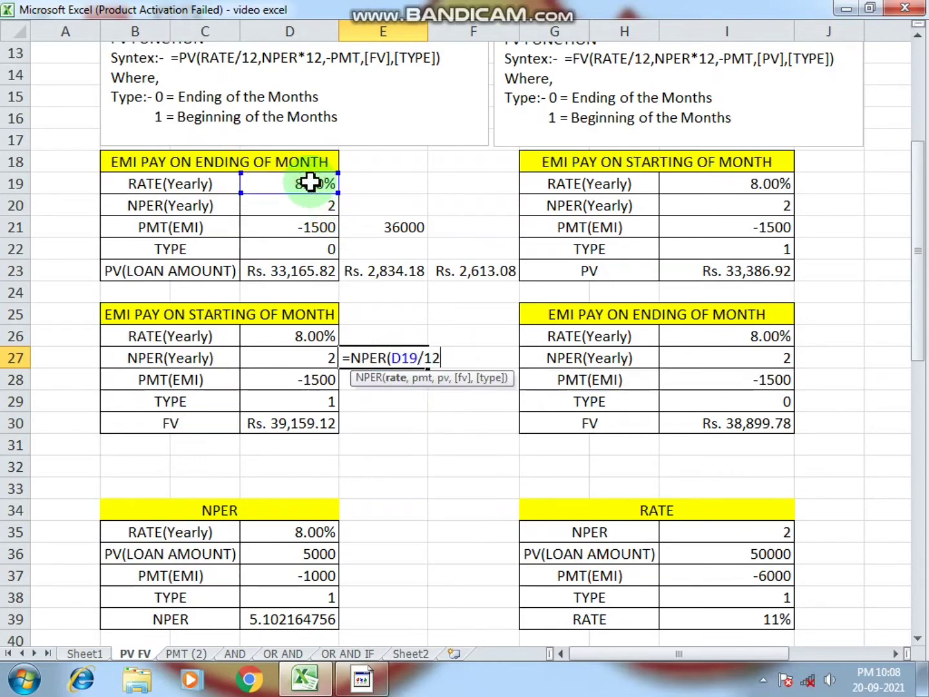
{"action": "type", "text": ","}
{"action": "left_click", "coordinate": [304, 227]}
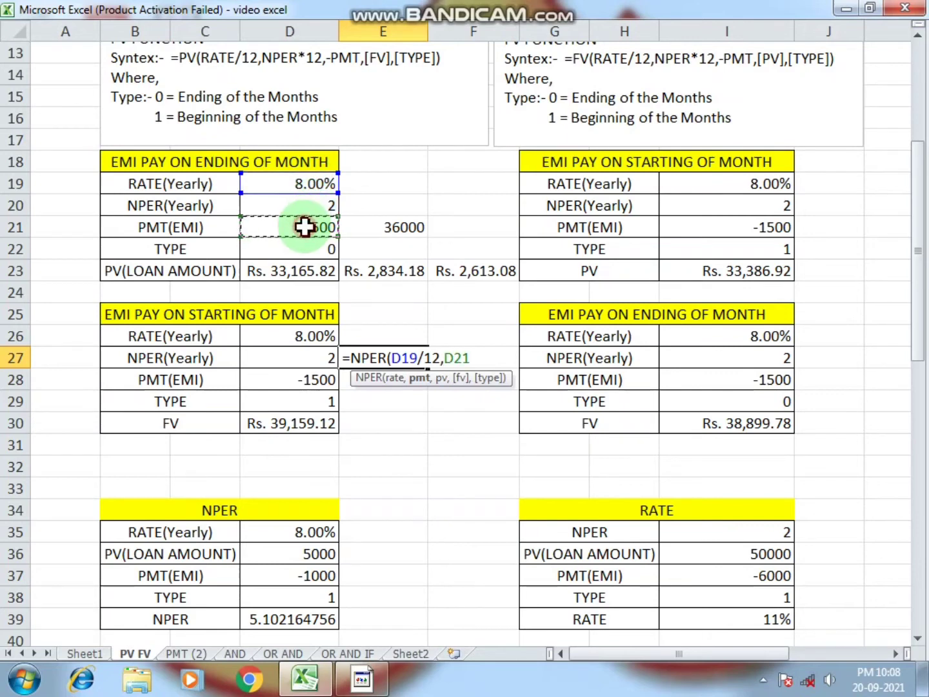
{"action": "type", "text": ","}
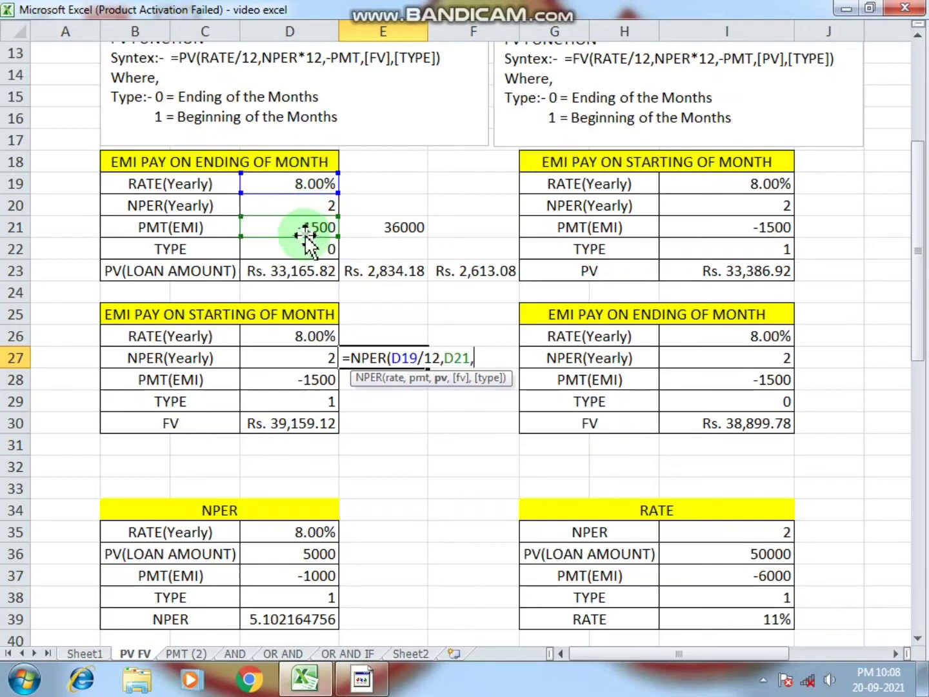
{"action": "left_click", "coordinate": [295, 271]}
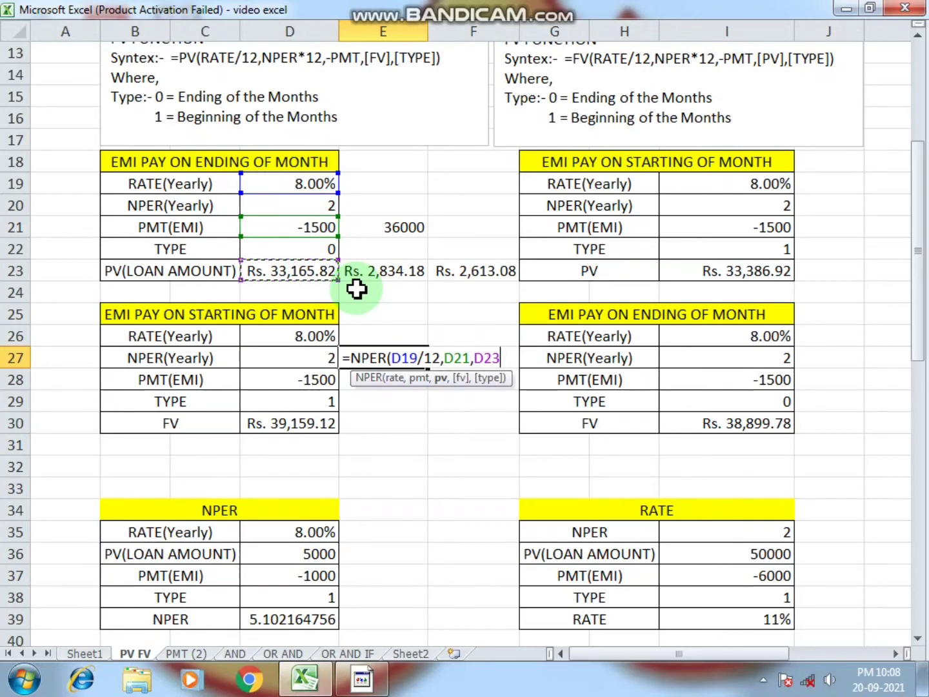
{"action": "type", "text": ")"}
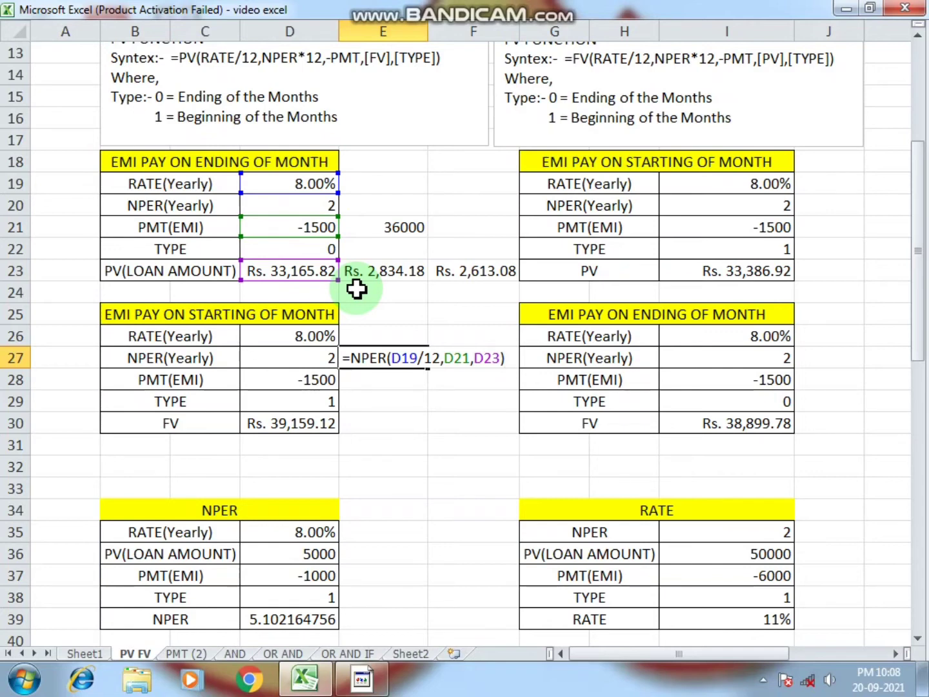
{"action": "key", "text": "Return"}
{"action": "key", "text": "Up"}
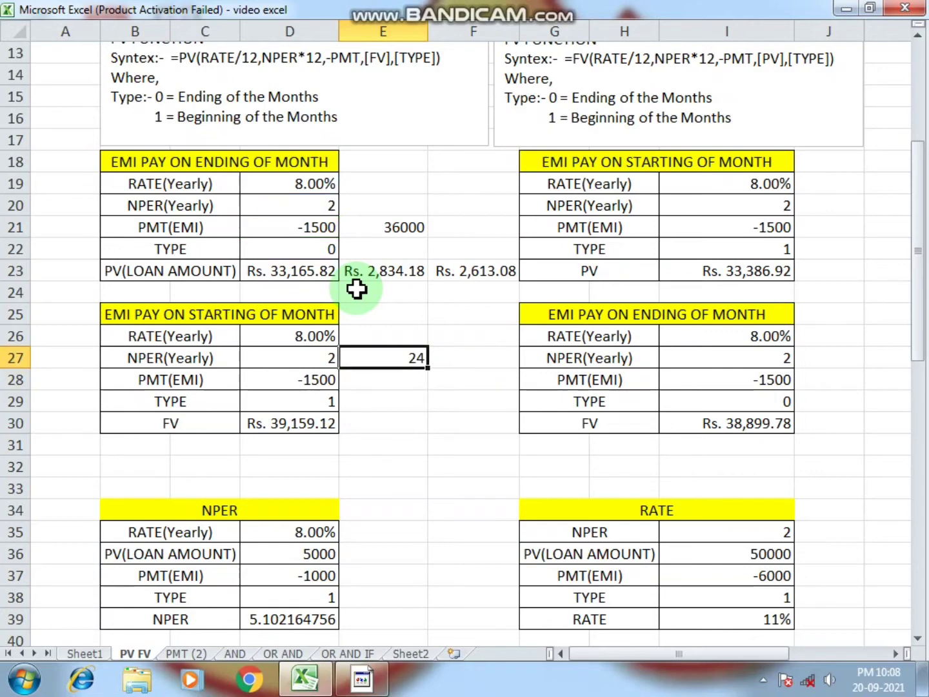
- Edit the NPER formula in E27 so it gives the period in years instead of months
{"action": "key", "text": "F2"}
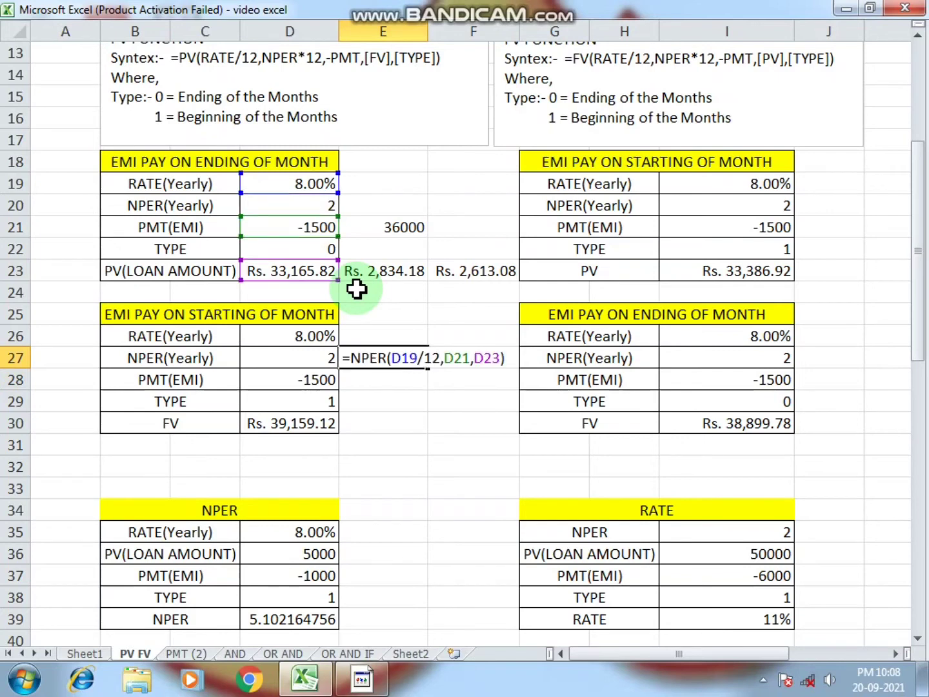
{"action": "key", "text": "Return"}
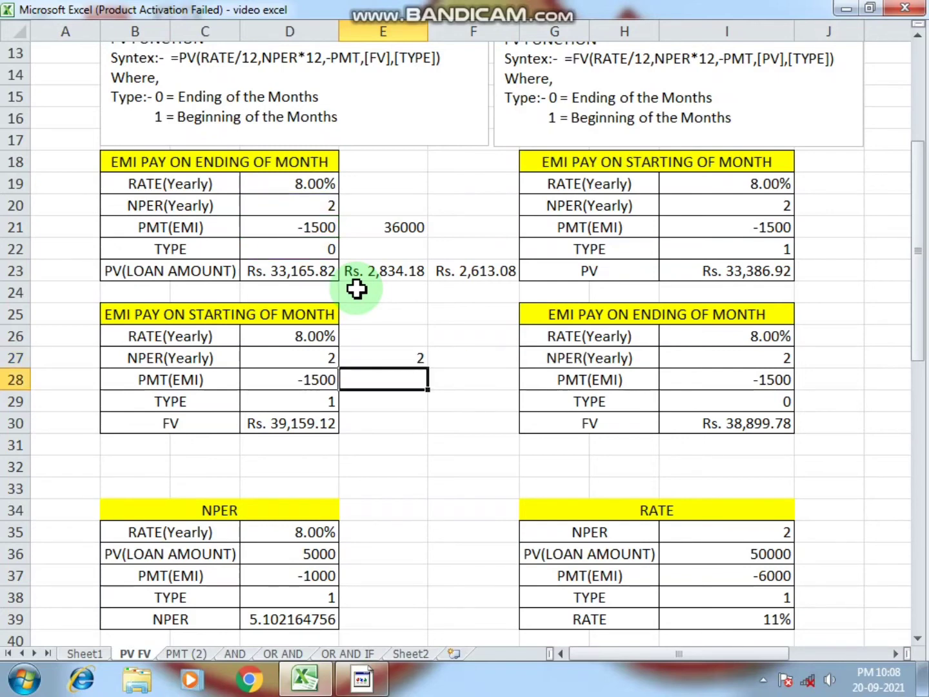
{"action": "key", "text": "Up"}
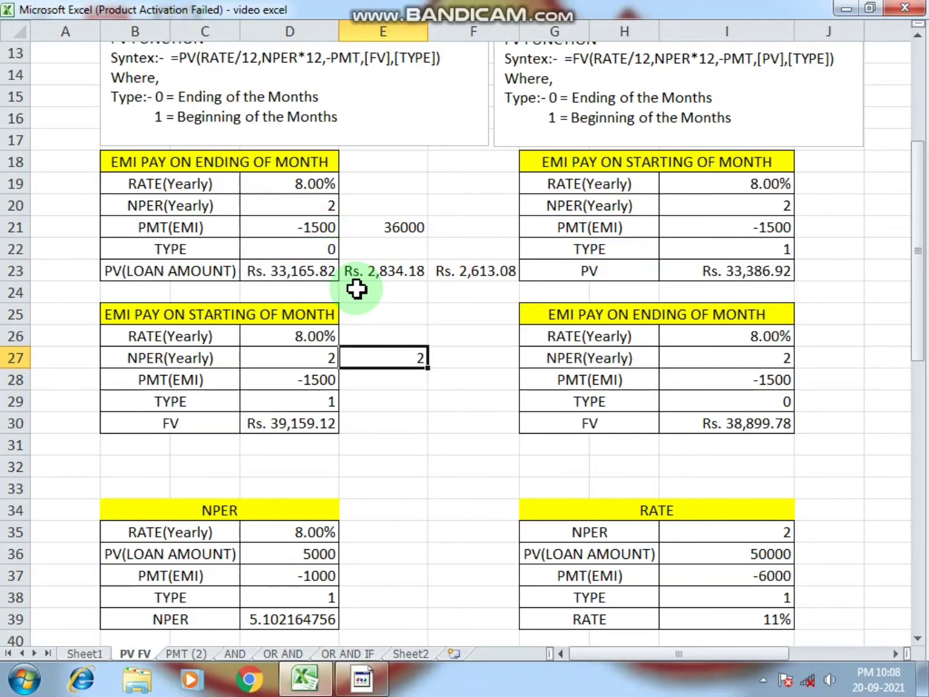
- Clear the RATE result in I39 of the RATE table
{"action": "scroll", "coordinate": [356, 289], "scroll_direction": "down", "scroll_amount": 7}
{"action": "scroll", "coordinate": [270, 195], "scroll_direction": "up", "scroll_amount": 1}
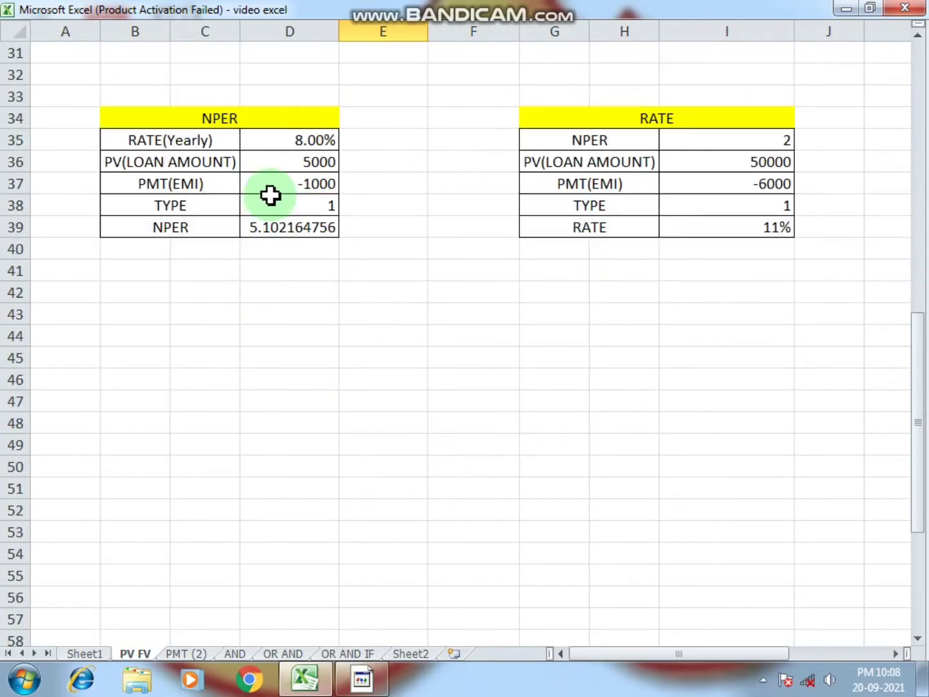
{"action": "left_click", "coordinate": [765, 230]}
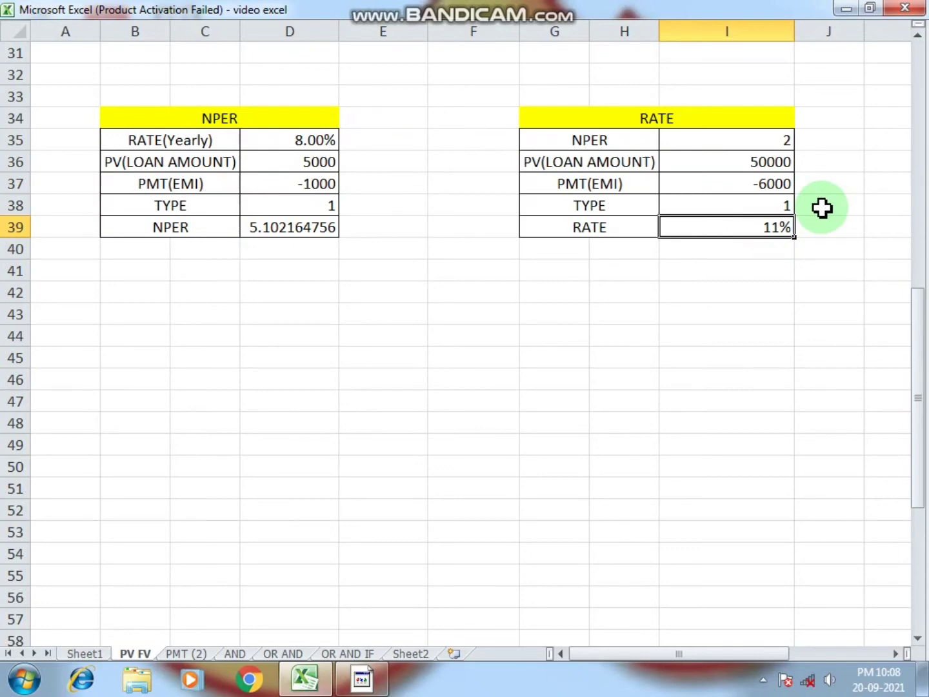
{"action": "key", "text": "Delete"}
- Enter a formula in J37 that multiplies the EMI in I37 by 24
{"action": "left_click", "coordinate": [856, 187]}
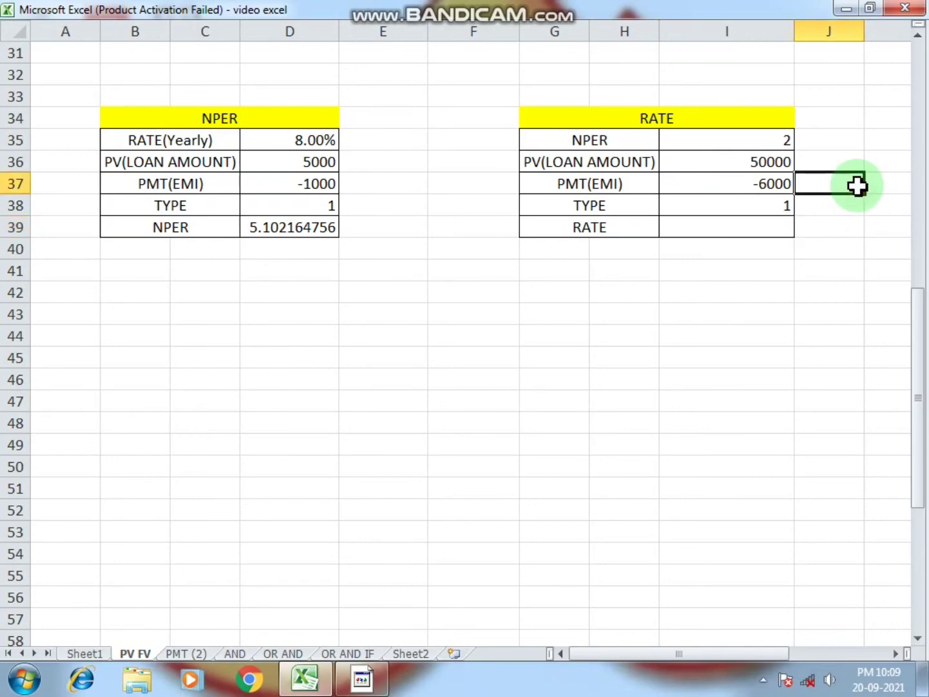
{"action": "double_click", "coordinate": [861, 185]}
{"action": "key", "text": "Left"}
{"action": "left_click", "coordinate": [855, 186]}
{"action": "type", "text": "="}
{"action": "key", "text": "Left"}
{"action": "type", "text": "*2.4"}
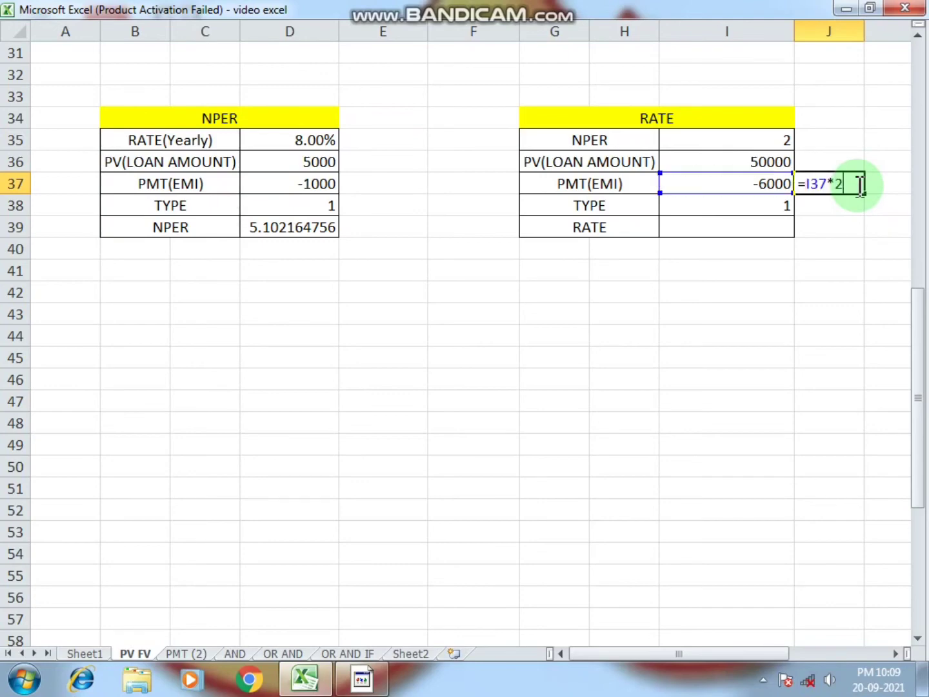
{"action": "key", "text": "Return"}
{"action": "left_click", "coordinate": [857, 186]}
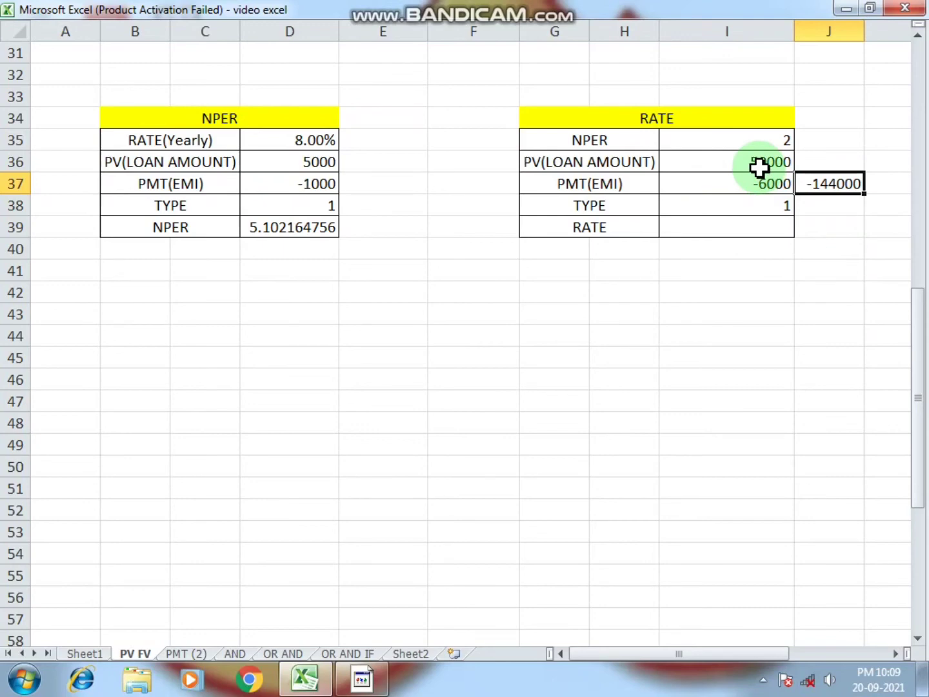
- Change the RATE table's PMT(EMI) in I37 to -3000
{"action": "left_click", "coordinate": [772, 183]}
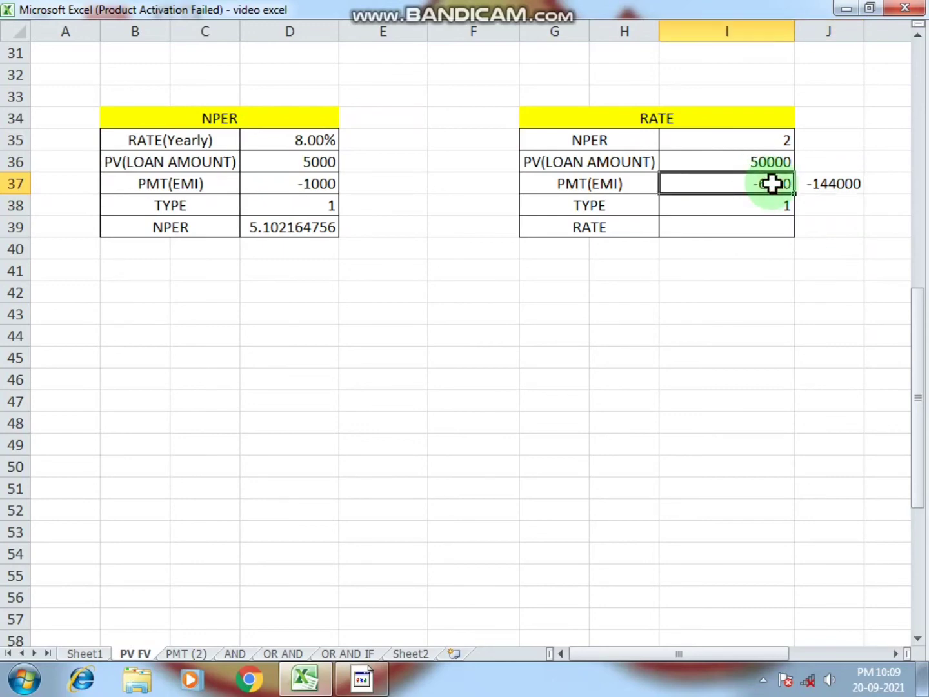
{"action": "type", "text": "-3000"}
{"action": "key", "text": "Return"}
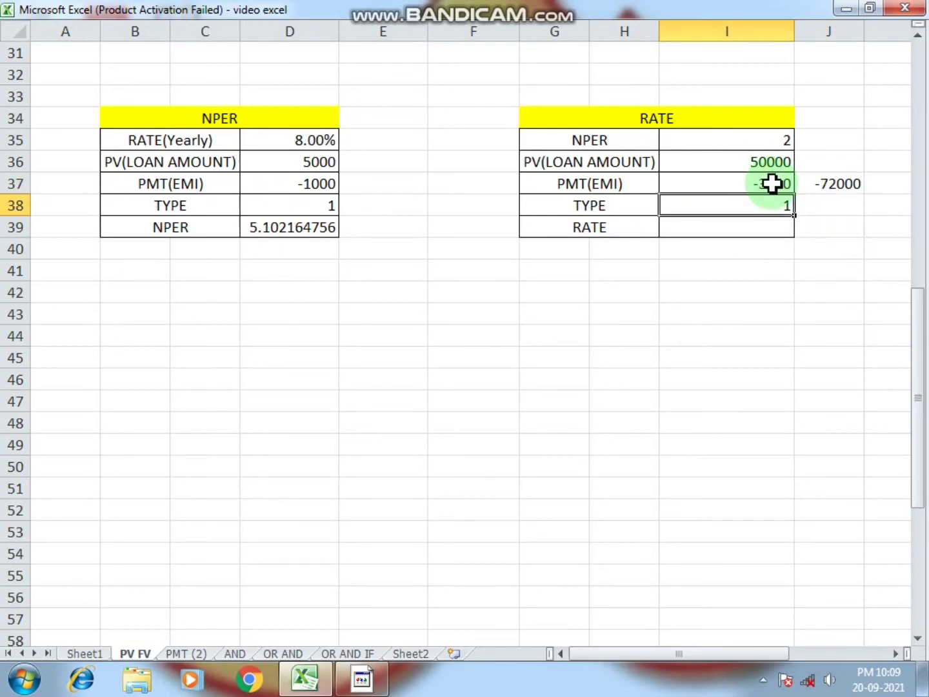
{"action": "left_click", "coordinate": [840, 183]}
- Begin a RATE formula in I39 with I35*12 as nper
{"action": "left_click", "coordinate": [764, 226]}
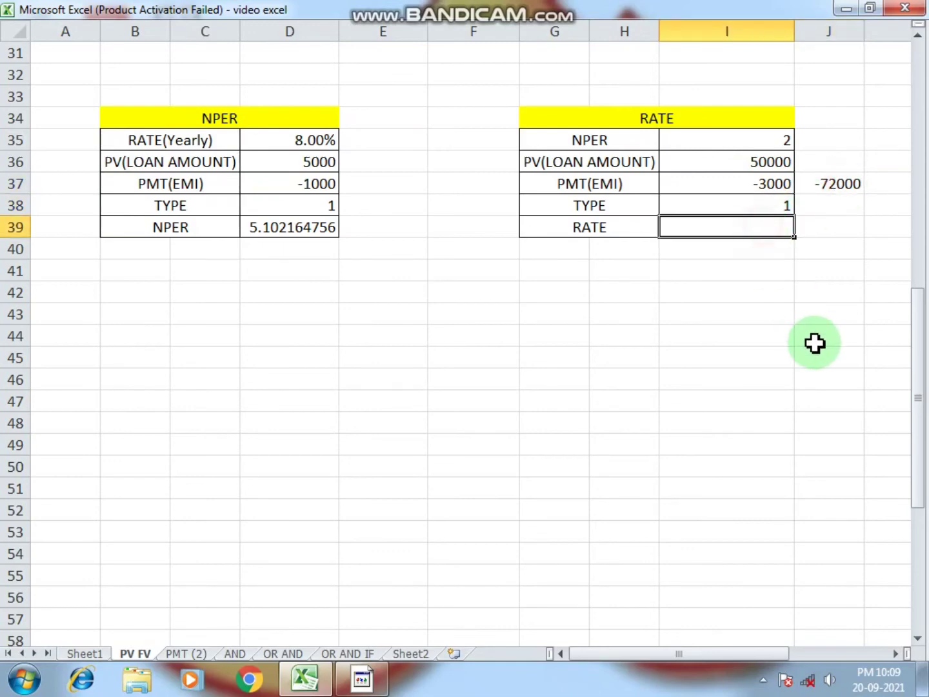
{"action": "type", "text": "="}
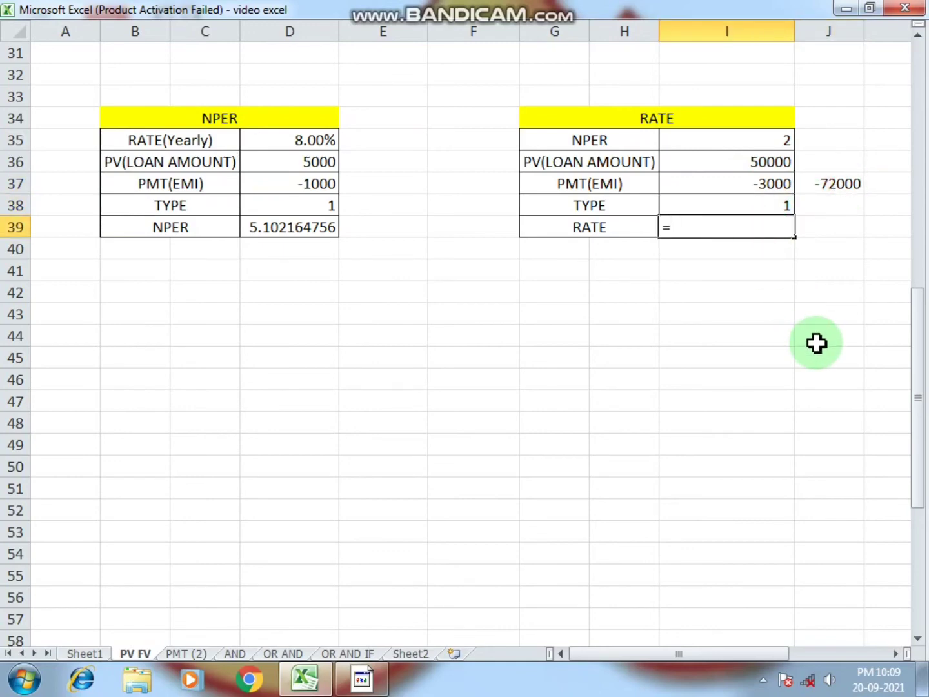
{"action": "type", "text": "RATE("}
{"action": "key", "text": "Up"}
{"action": "key", "text": "Up"}
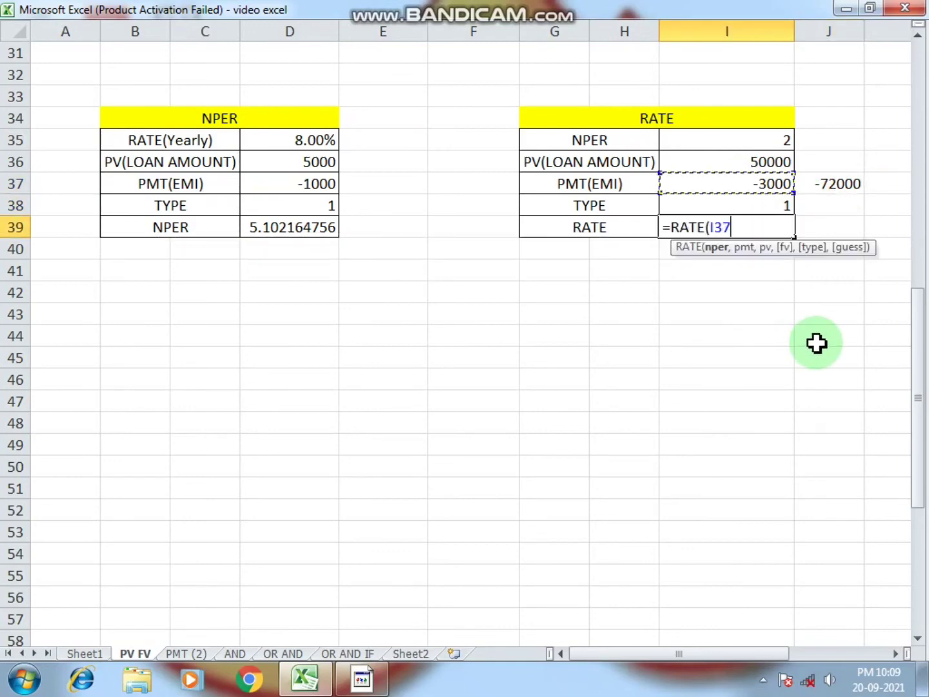
{"action": "key", "text": "Up"}
{"action": "key", "text": "Up"}
{"action": "type", "text": "*1"}
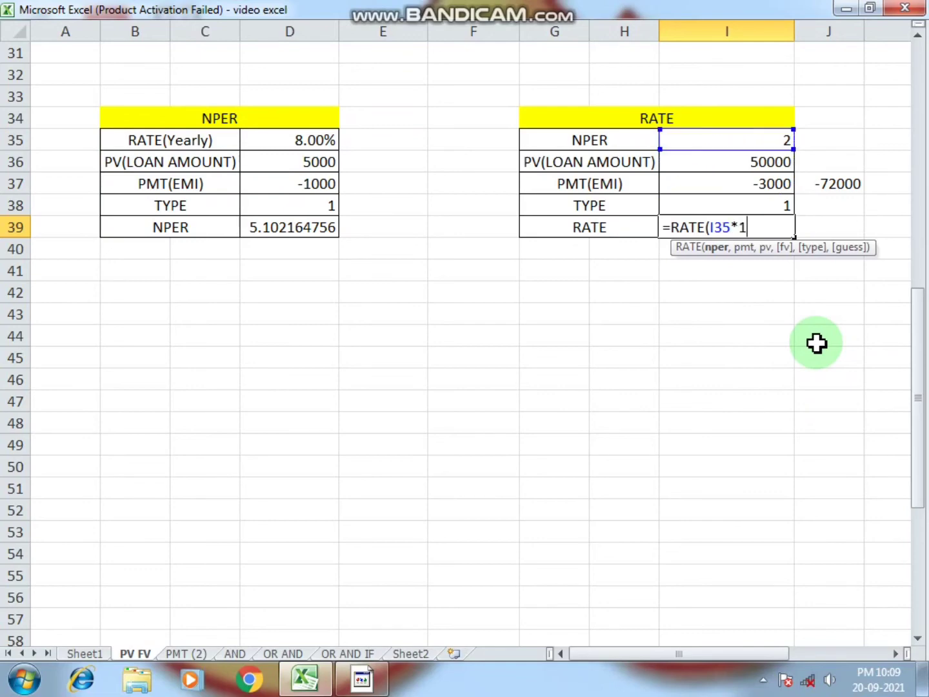
{"action": "type", "text": "2,"}
- Complete the RATE formula in I39 with I37 as pmt, I36 as pv, fv left empty and type 1
{"action": "key", "text": "Up"}
{"action": "key", "text": "Up"}
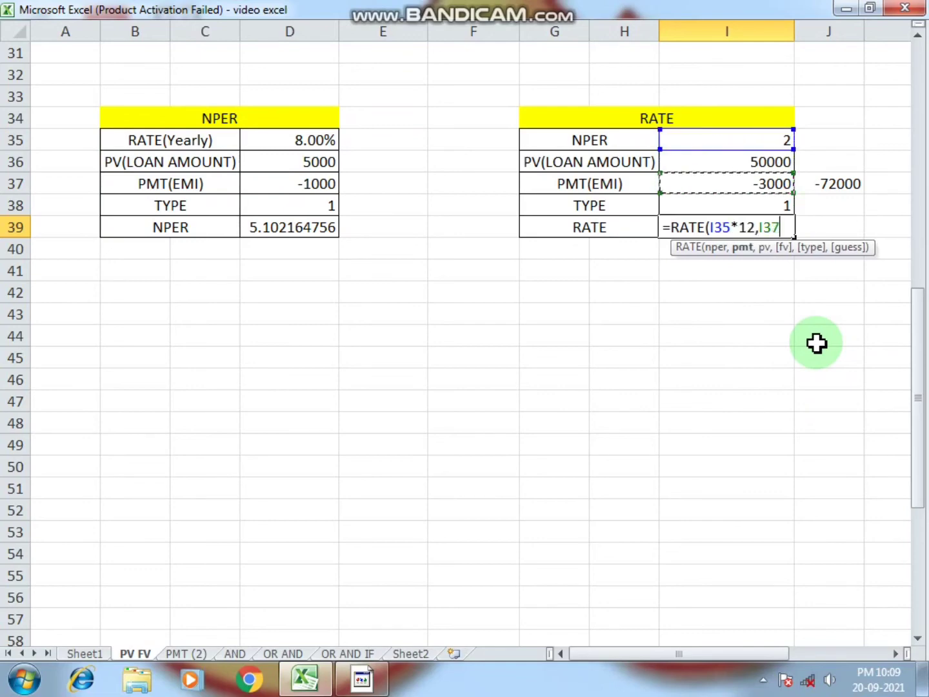
{"action": "type", "text": ","}
{"action": "key", "text": "Up"}
{"action": "key", "text": "Up"}
{"action": "key", "text": "Up"}
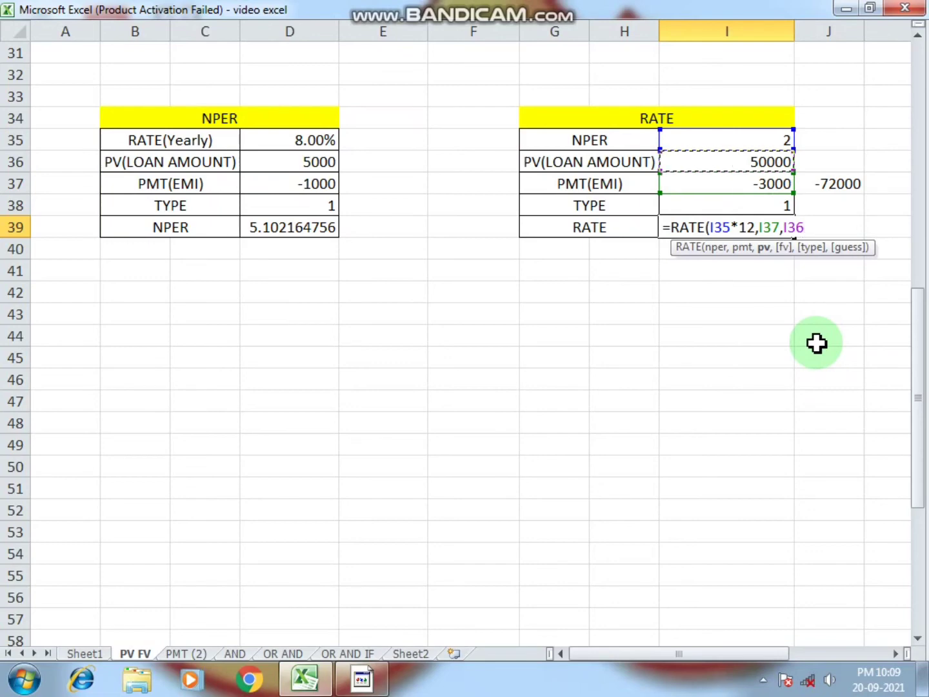
{"action": "type", "text": ",,"}
{"action": "key", "text": "Down"}
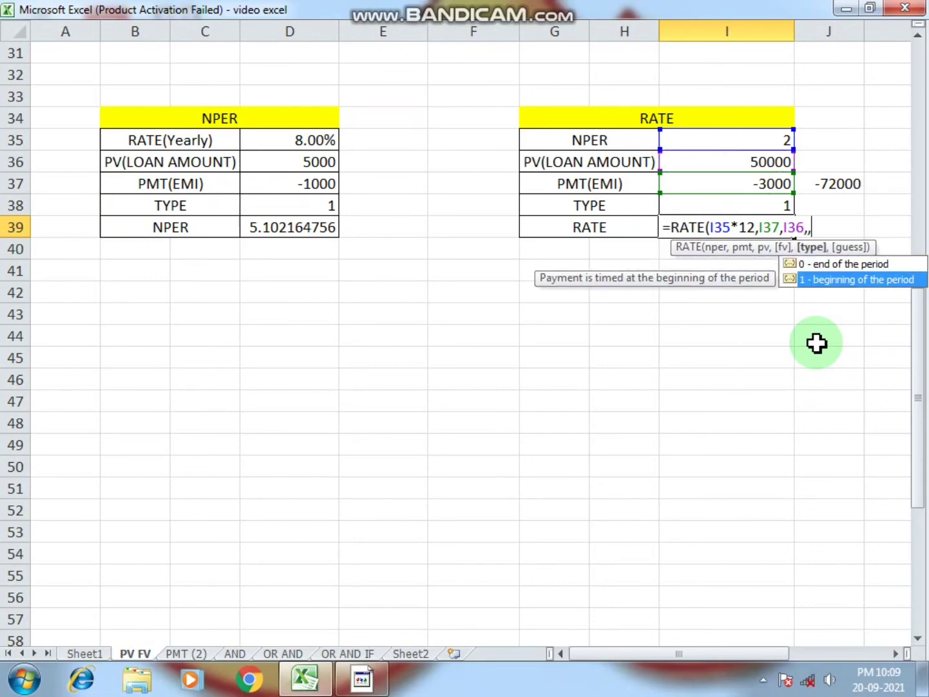
{"action": "type", "text": "1)"}
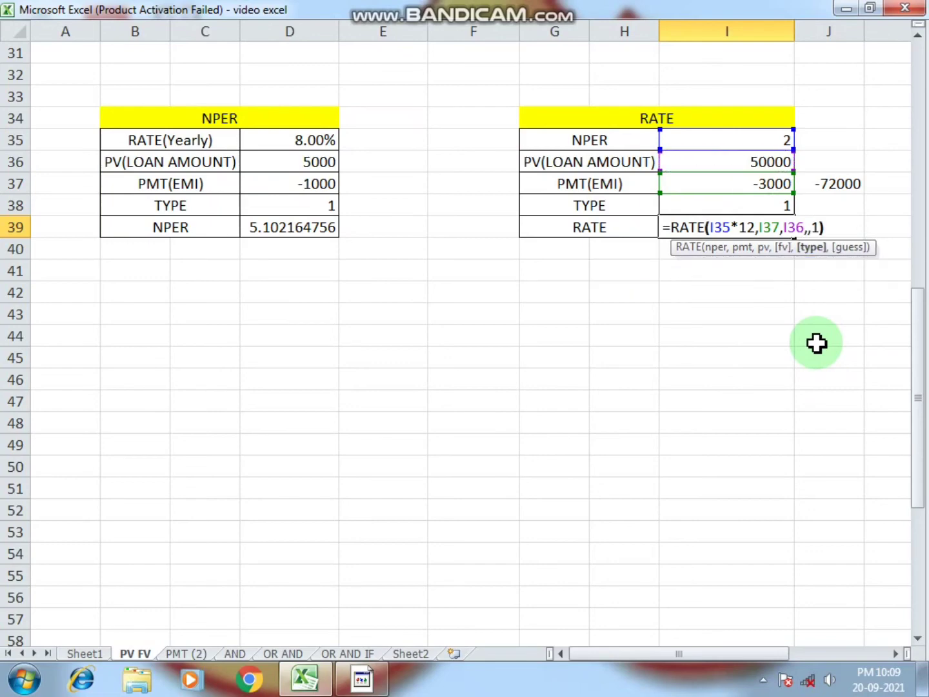
{"action": "key", "text": "Return"}
{"action": "left_click", "coordinate": [763, 227]}
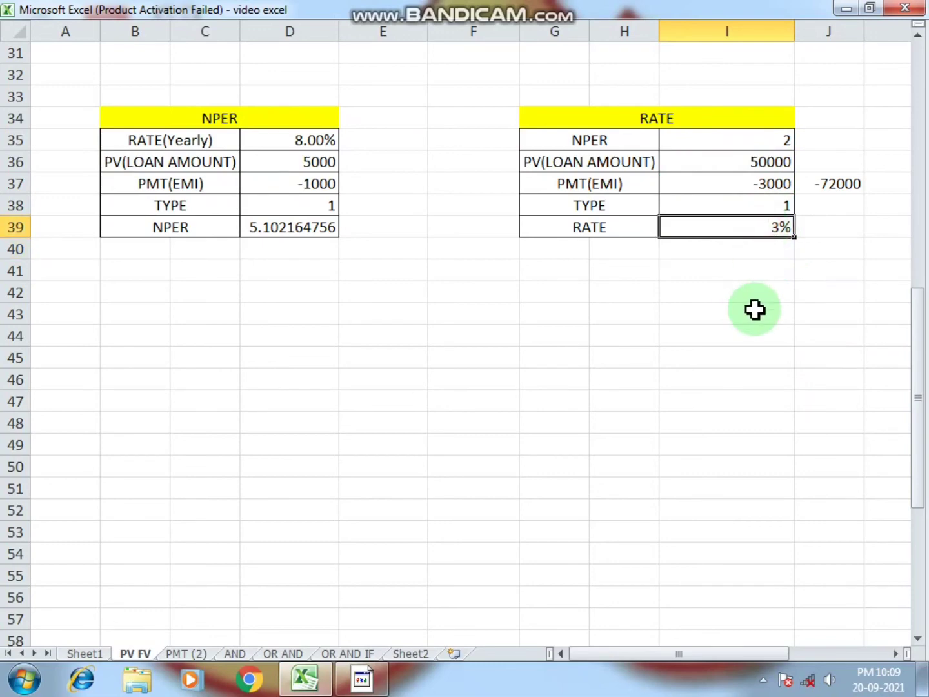
{"action": "left_click", "coordinate": [840, 183]}
{"action": "left_click", "coordinate": [774, 228]}
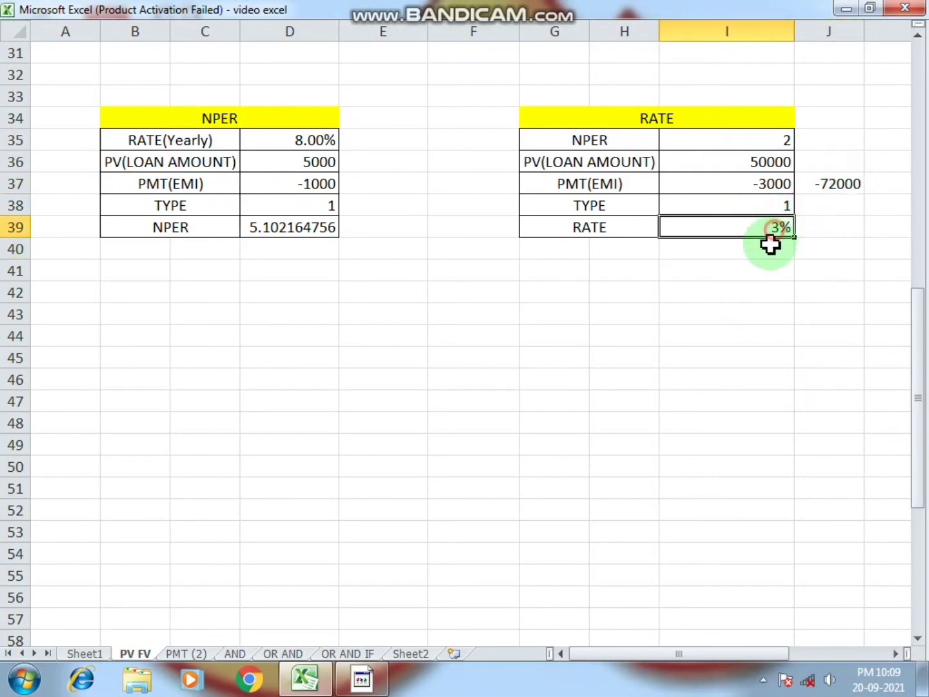
- Extend the FINANCIAL FUNCTION text box slightly downward to make room for its PER line
{"action": "scroll", "coordinate": [734, 314], "scroll_direction": "up", "scroll_amount": 10}
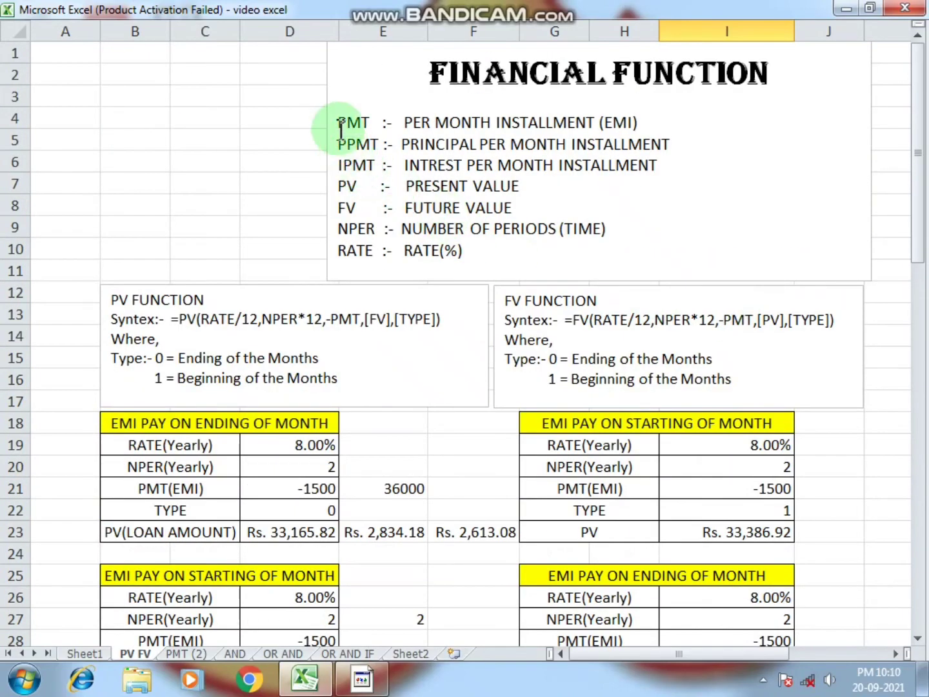
{"action": "left_click_drag", "start_coordinate": [337, 122], "coordinate": [448, 257]}
{"action": "left_click", "coordinate": [465, 253]}
{"action": "left_click_drag", "start_coordinate": [597, 281], "coordinate": [601, 290]}
{"action": "left_click", "coordinate": [277, 223]}
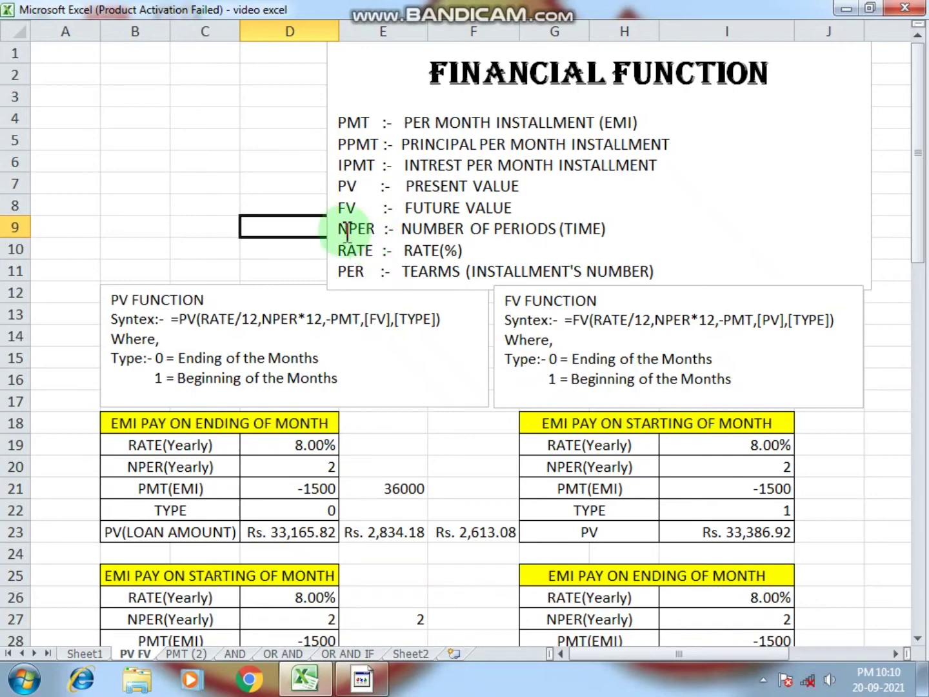
{"action": "left_click", "coordinate": [255, 163]}
{"action": "left_click", "coordinate": [191, 159]}
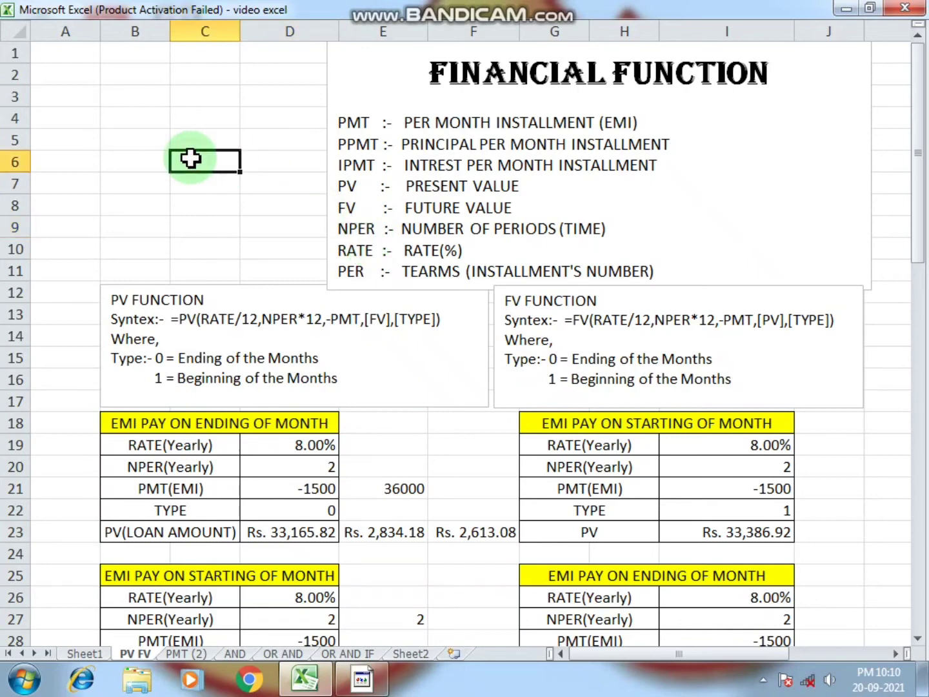
- Set the yearly rate in D19 of the first EMI table to 0%
{"action": "scroll", "coordinate": [271, 178], "scroll_direction": "down", "scroll_amount": 11}
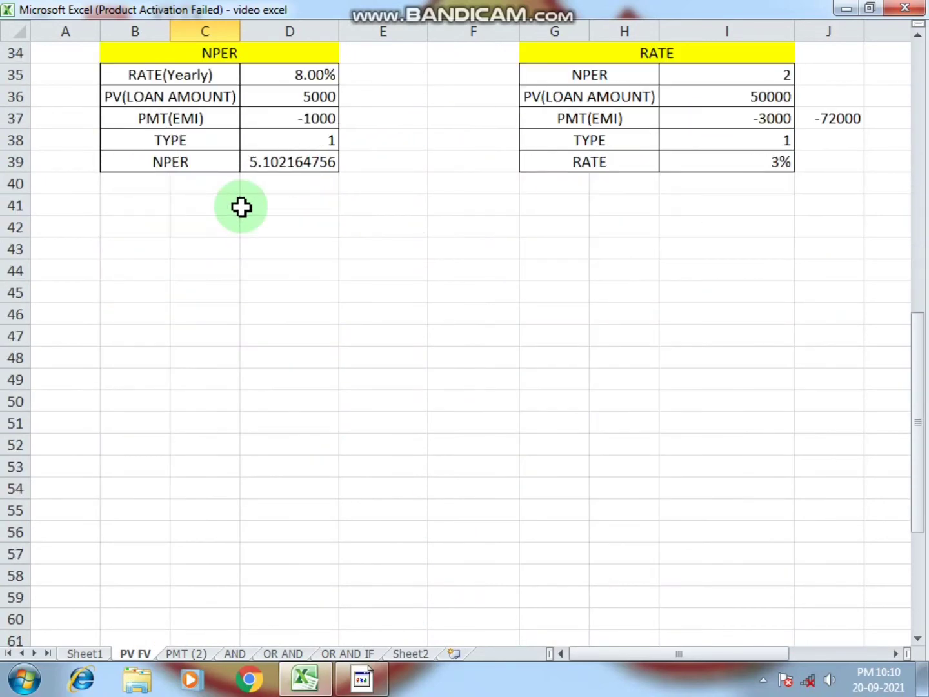
{"action": "scroll", "coordinate": [248, 249], "scroll_direction": "up", "scroll_amount": 1}
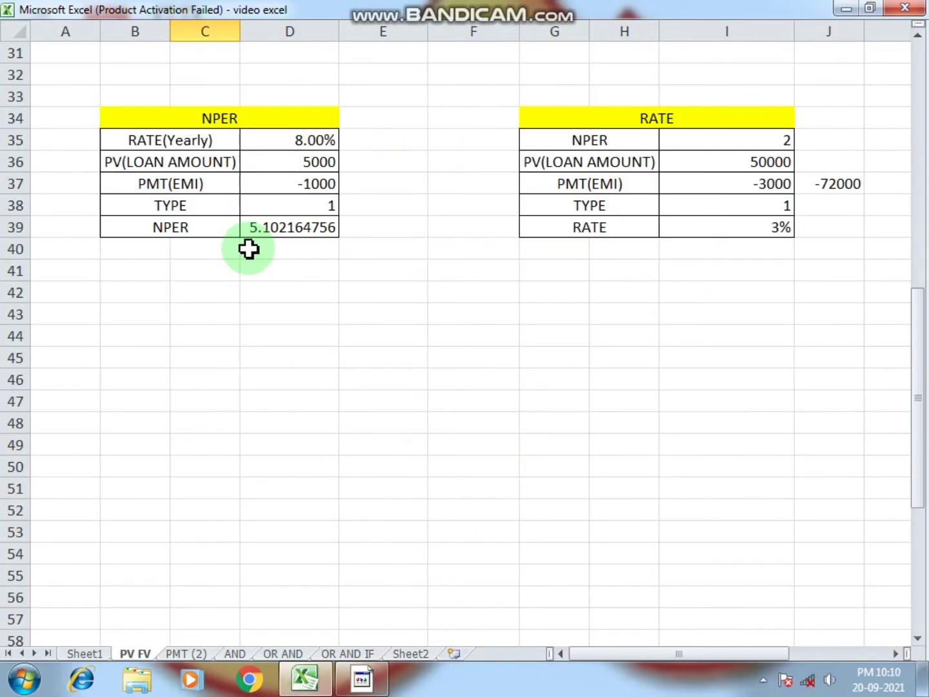
{"action": "scroll", "coordinate": [249, 249], "scroll_direction": "up", "scroll_amount": 4}
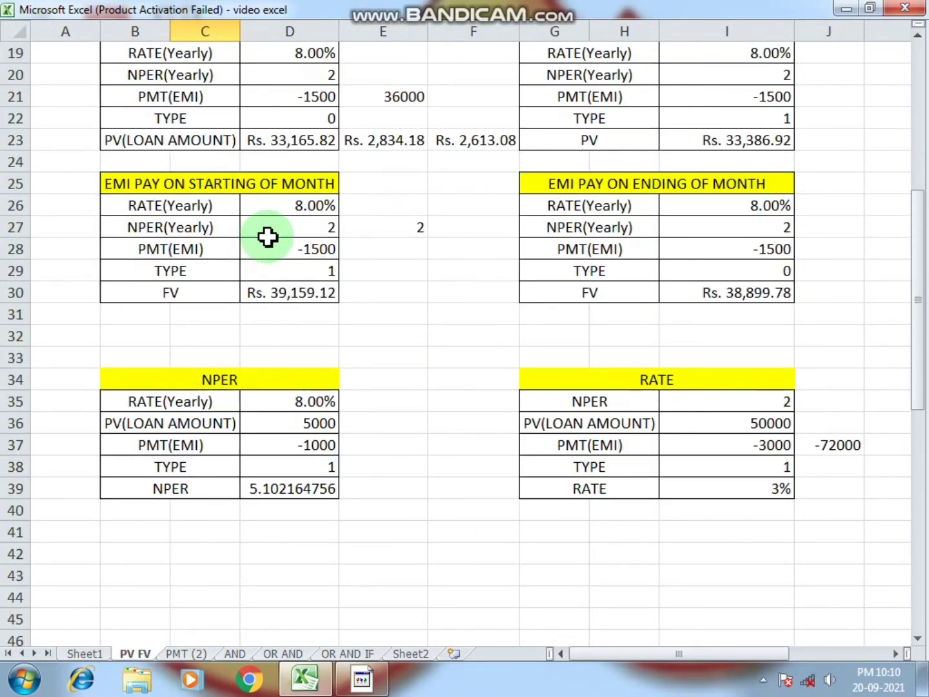
{"action": "scroll", "coordinate": [271, 232], "scroll_direction": "up", "scroll_amount": 2}
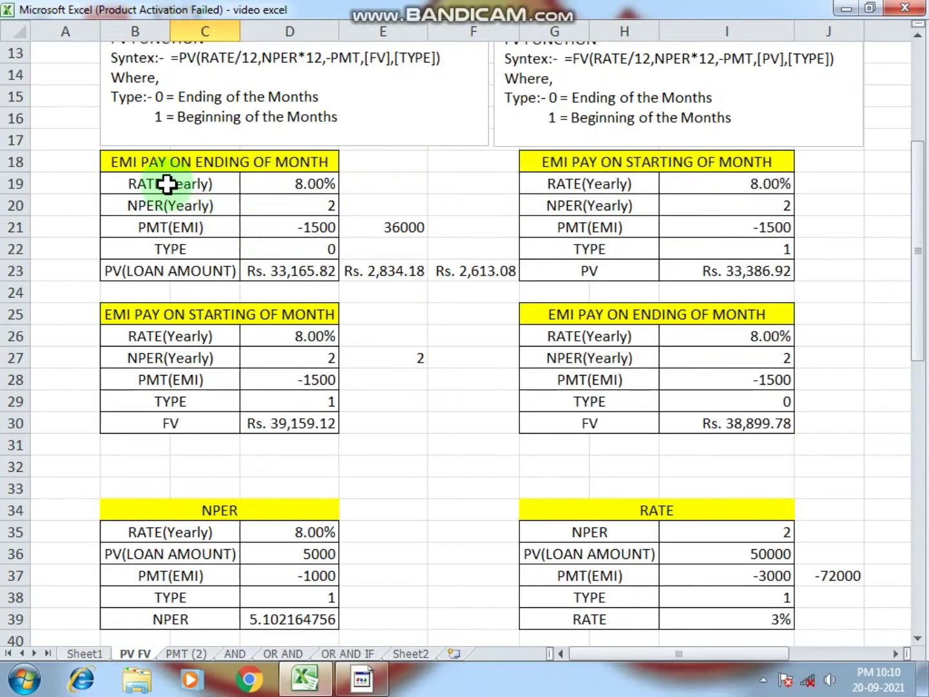
{"action": "left_click", "coordinate": [301, 186]}
{"action": "type", "text": "0"}
{"action": "key", "text": "Return"}
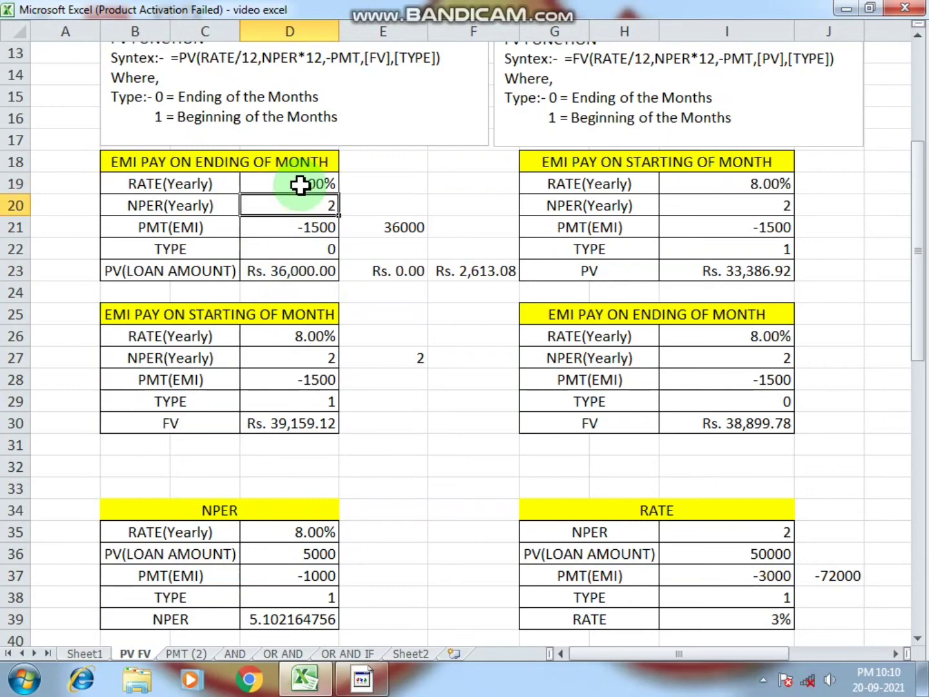
- Compare the total instalments in E21 with the loan amount in D23, checking the EMI and period in D21 and D20
{"action": "left_click", "coordinate": [408, 228]}
{"action": "left_click", "coordinate": [299, 274]}
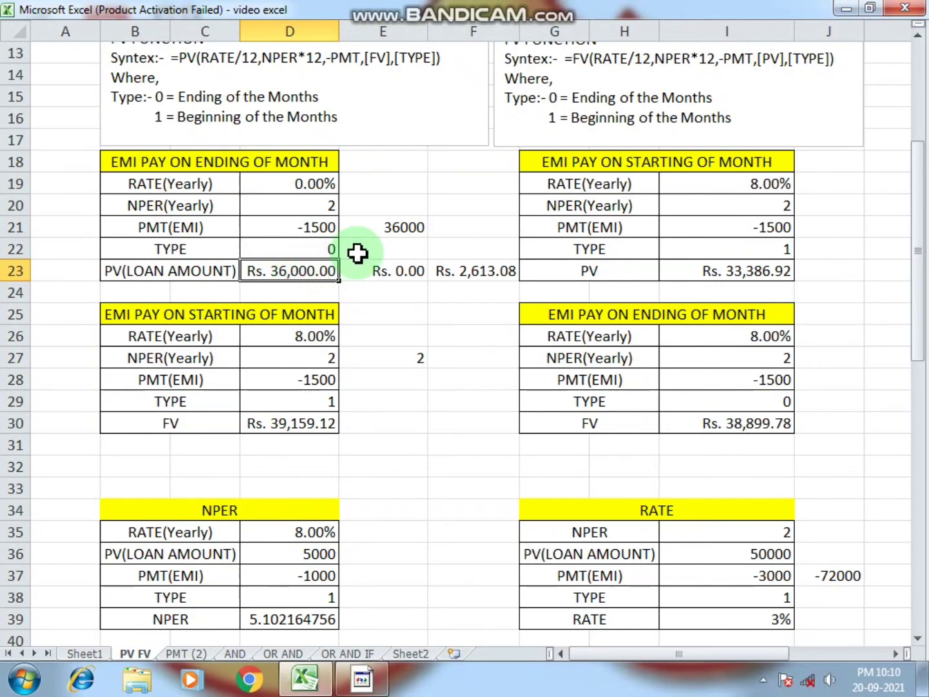
{"action": "left_click", "coordinate": [315, 234]}
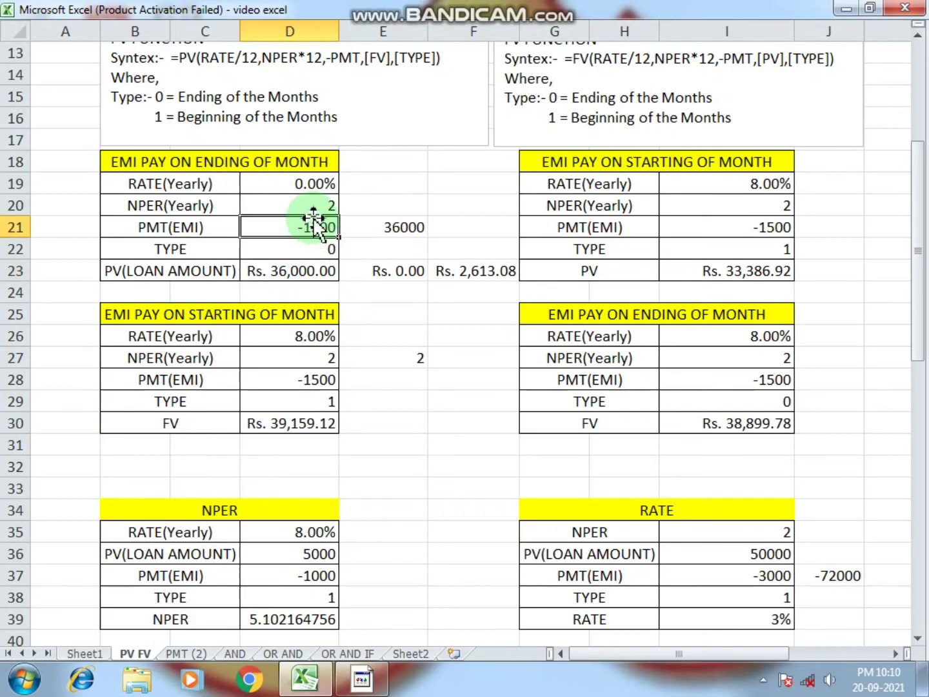
{"action": "left_click", "coordinate": [316, 207]}
{"action": "left_click", "coordinate": [406, 232]}
{"action": "left_click", "coordinate": [291, 269]}
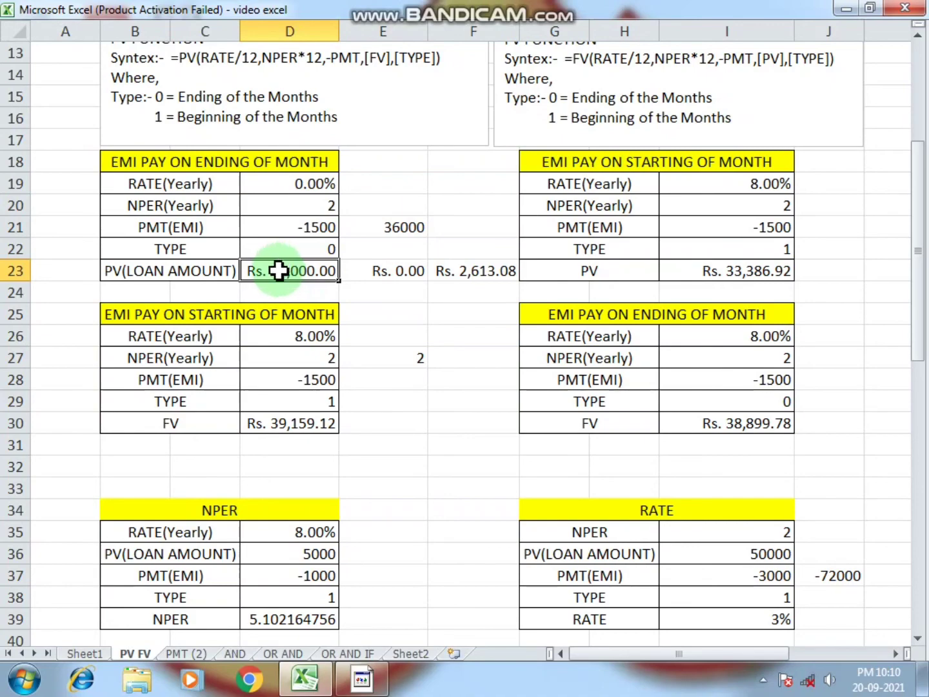
{"action": "scroll", "coordinate": [271, 352], "scroll_direction": "down", "scroll_amount": 3}
{"action": "scroll", "coordinate": [268, 384], "scroll_direction": "up", "scroll_amount": 4}
{"action": "scroll", "coordinate": [269, 384], "scroll_direction": "down", "scroll_amount": 18}
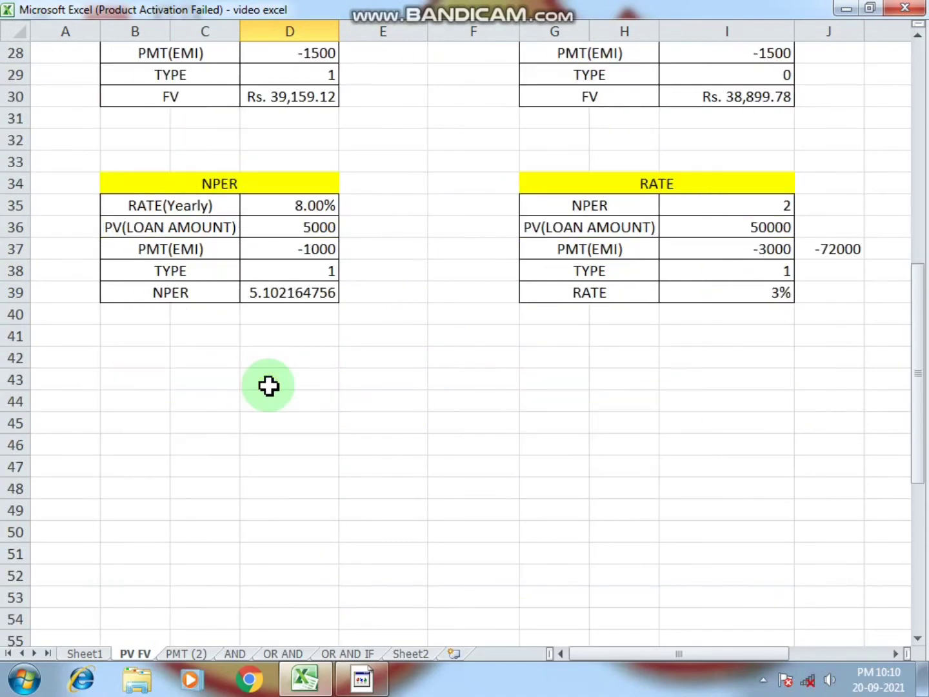
{"action": "scroll", "coordinate": [270, 385], "scroll_direction": "up", "scroll_amount": 10}
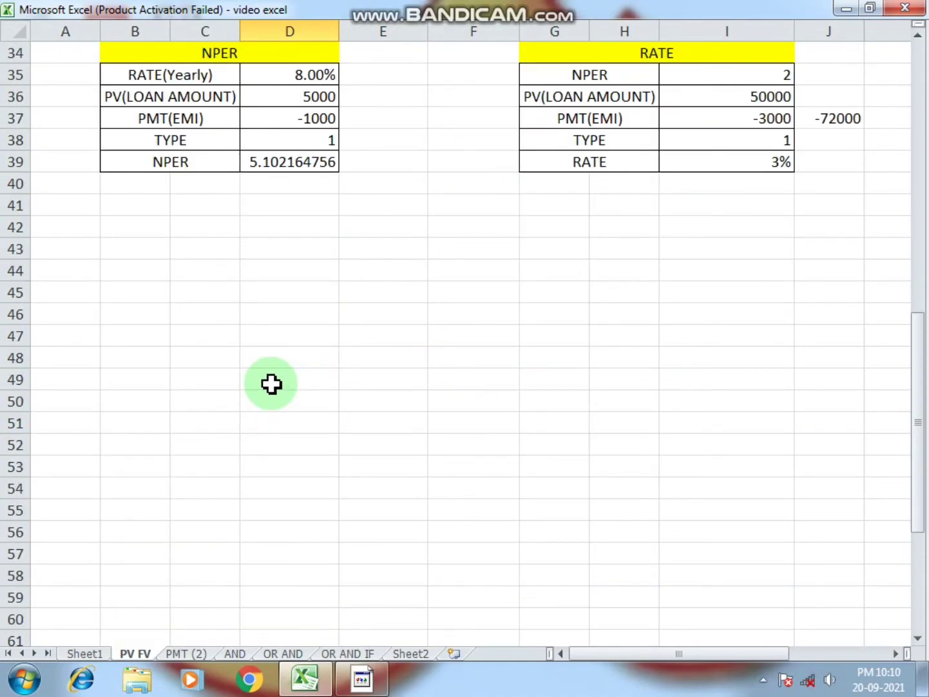
- Start a new table below the NPER table with the label ADCA in C45 and 9200 in D45
{"action": "left_click", "coordinate": [211, 292]}
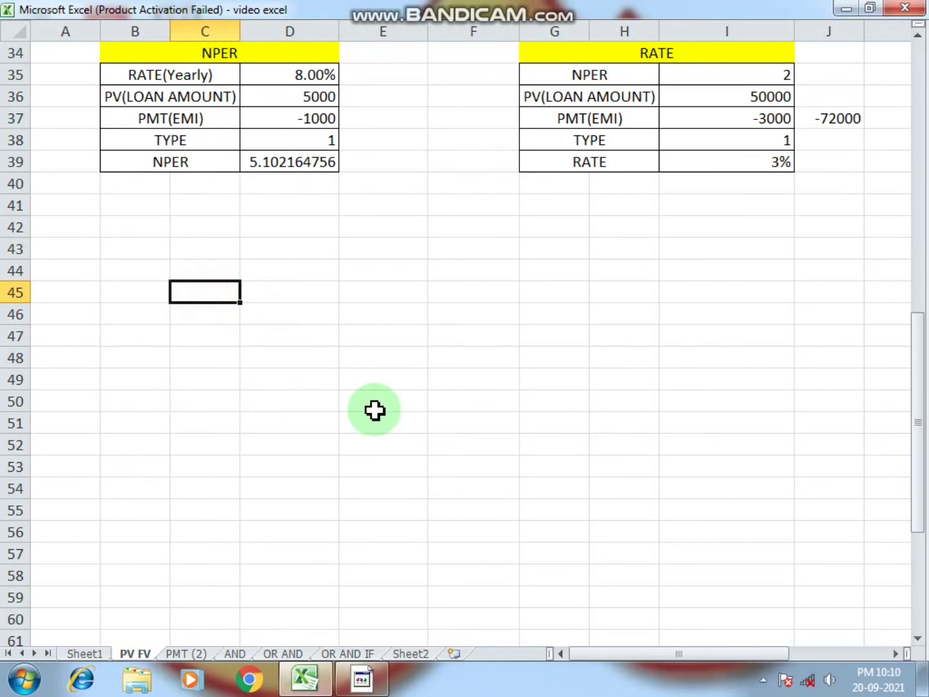
{"action": "type", "text": "ADC"}
{"action": "key", "text": "Return"}
{"action": "key", "text": "Up"}
{"action": "type", "text": "ADCA"}
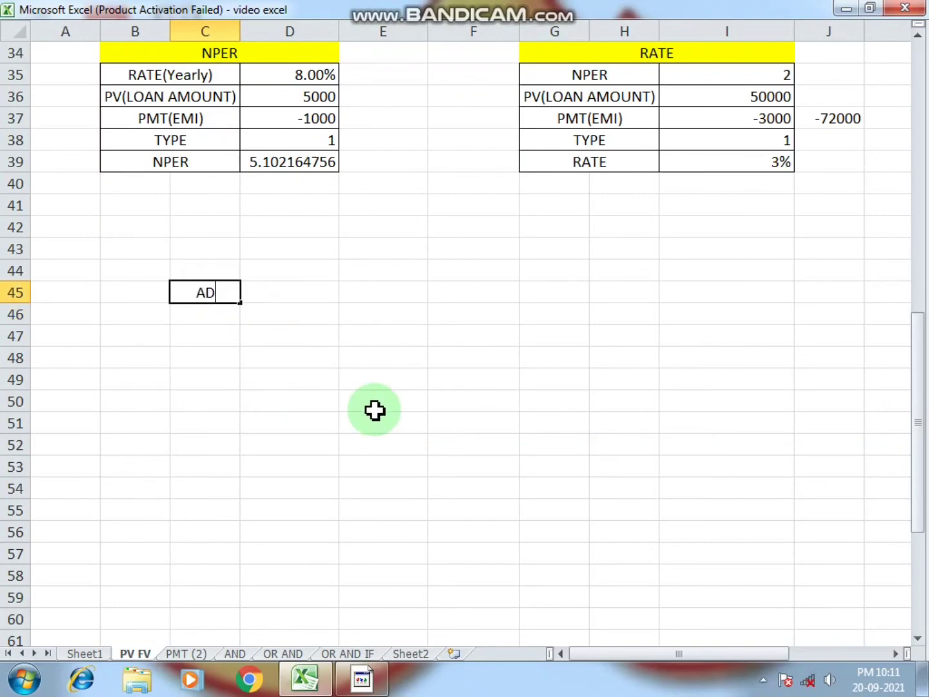
{"action": "key", "text": "Return"}
{"action": "key", "text": "Up"}
{"action": "key", "text": "Right"}
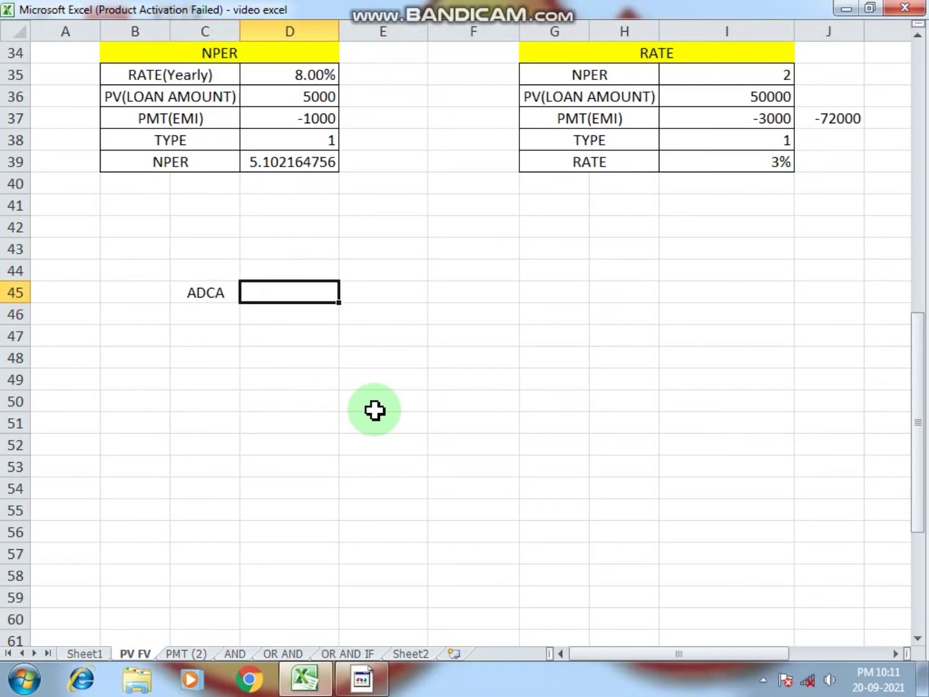
{"action": "type", "text": "92000"}
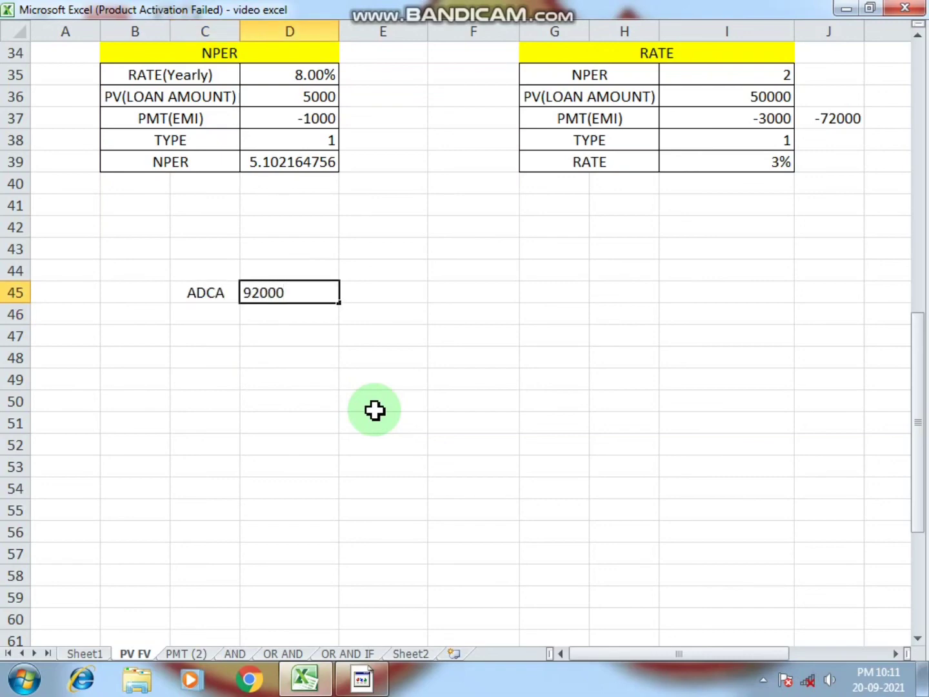
{"action": "key", "text": "BackSpace"}
{"action": "key", "text": "Return"}
- Enter the label ON TIME in C46, below ADCA
{"action": "key", "text": "Left"}
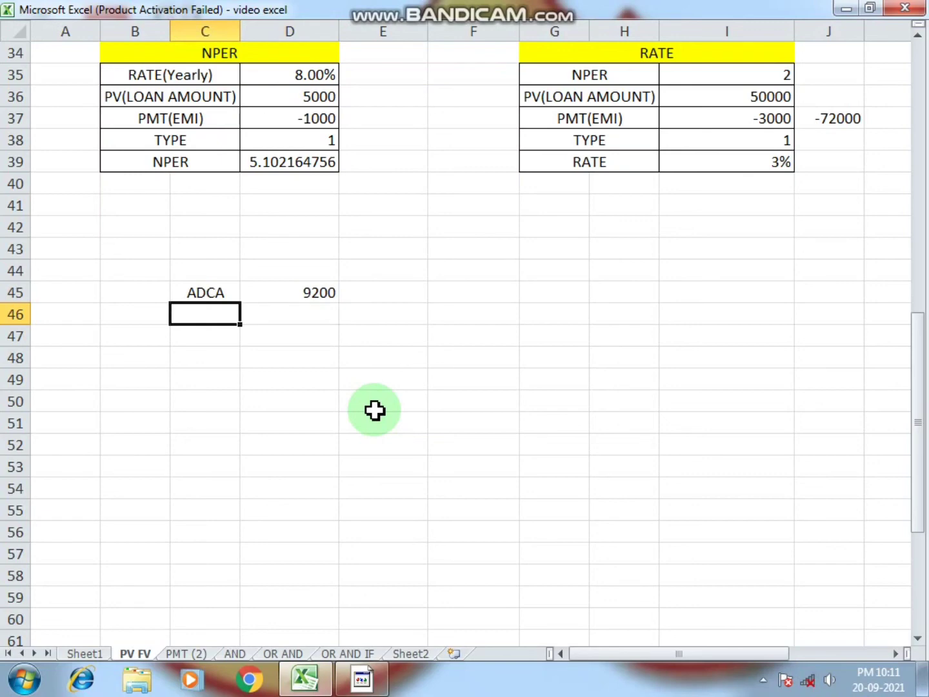
{"action": "type", "text": "ON TIME"}
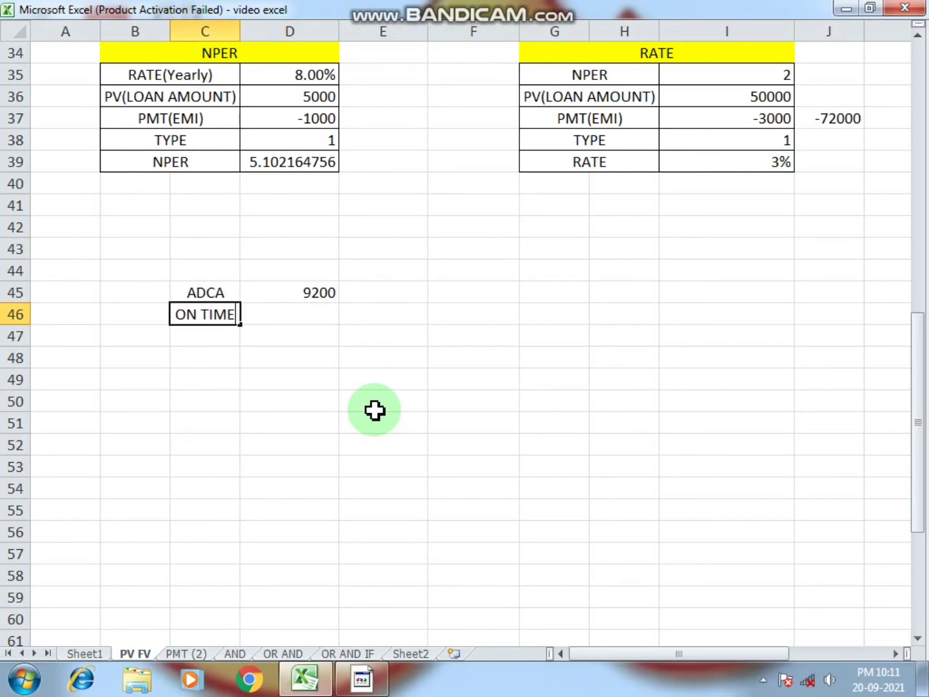
{"action": "key", "text": "Return"}
- Label C46 as ADM TIME and enter 2000 beside it in D46
{"action": "key", "text": "Up"}
{"action": "key", "text": "Right"}
{"action": "key", "text": "Left"}
{"action": "type", "text": "ADM TIME"}
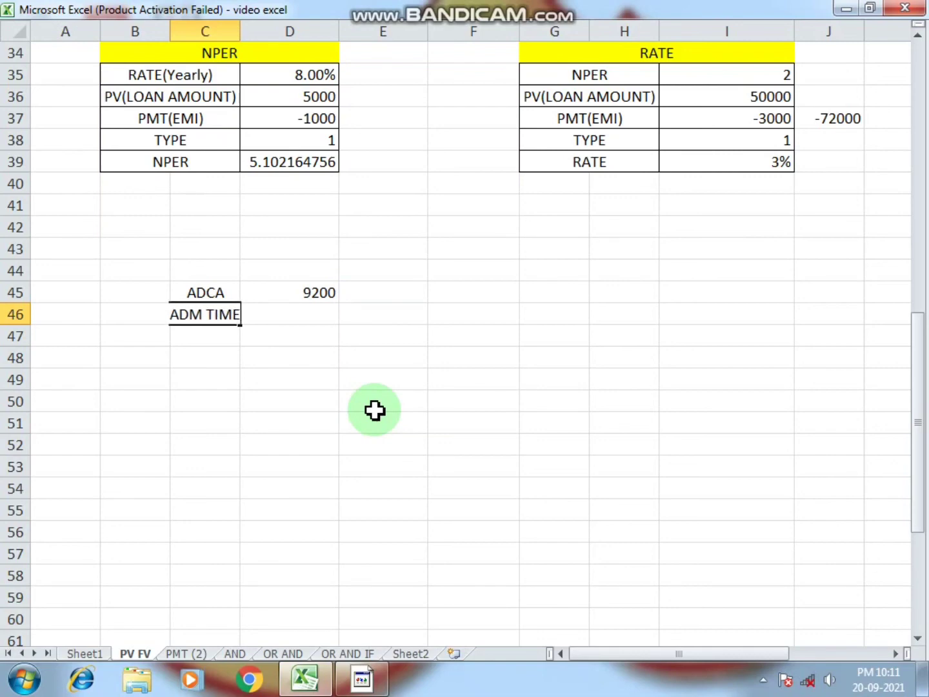
{"action": "key", "text": "Return"}
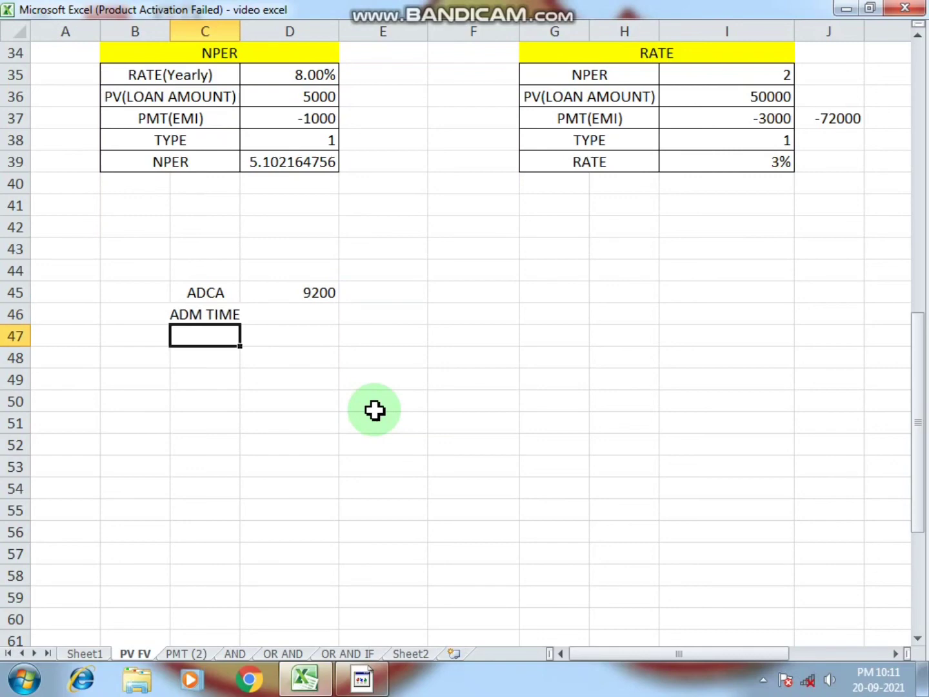
{"action": "key", "text": "Up"}
{"action": "key", "text": "Right"}
{"action": "type", "text": "2000"}
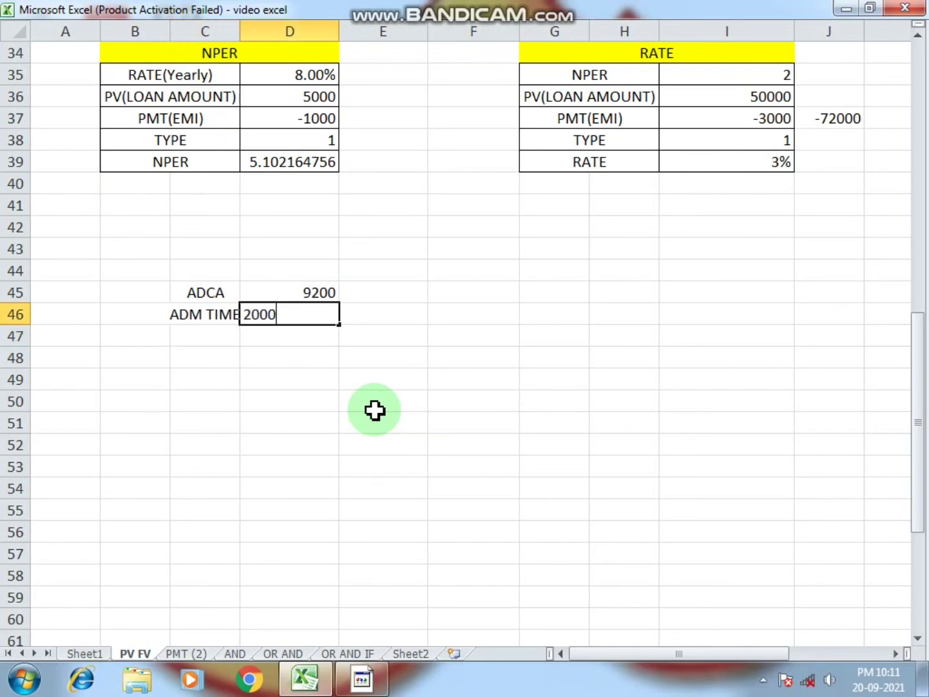
{"action": "key", "text": "Return"}
- Add an INST row below ADM TIME, with the label in C47 and 9 in D47
{"action": "key", "text": "Left"}
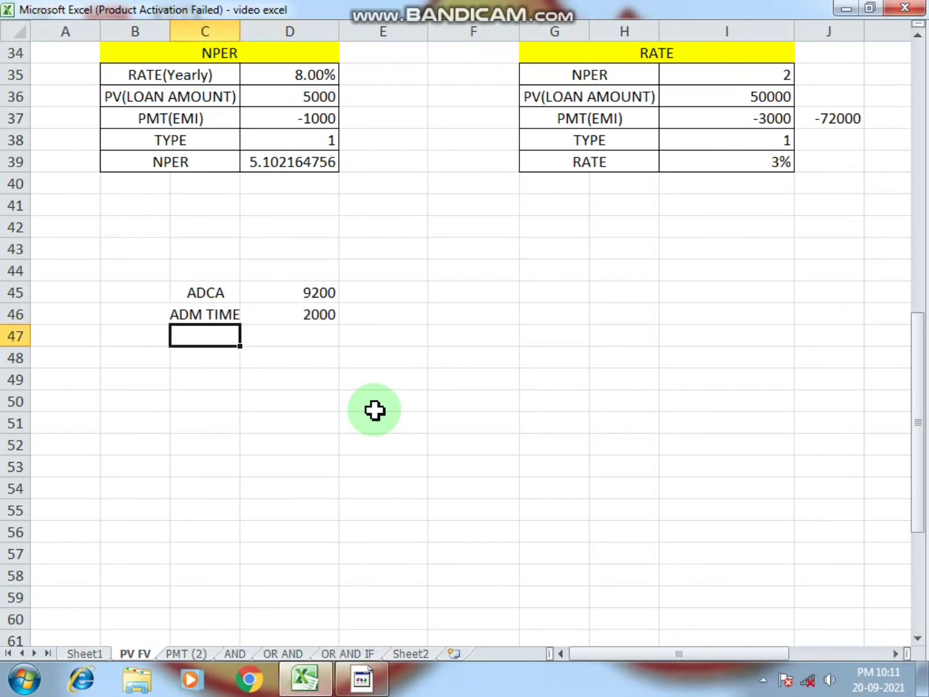
{"action": "type", "text": "INST"}
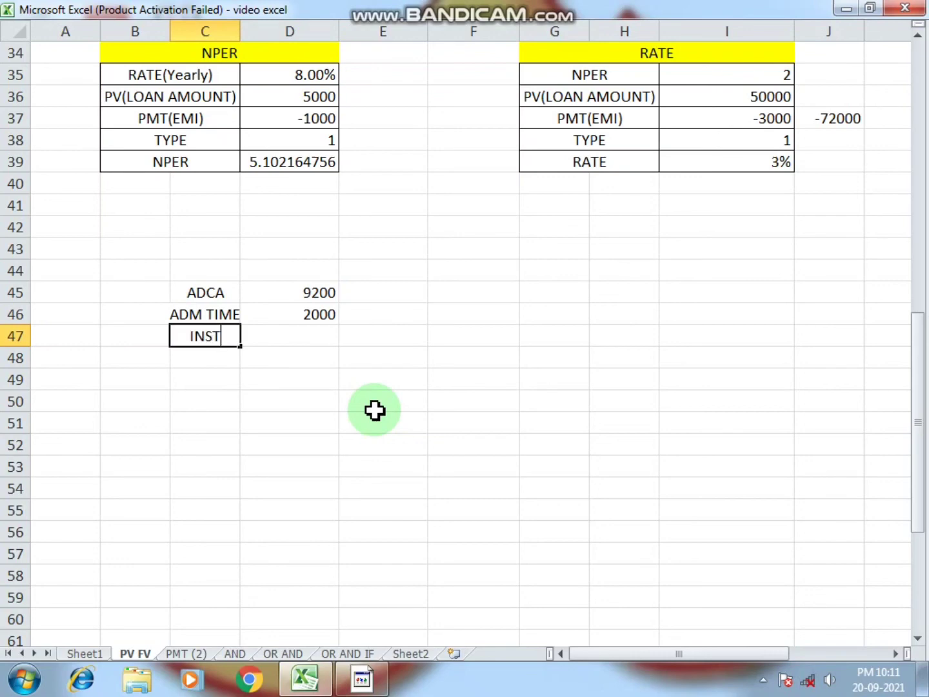
{"action": "key", "text": "Return"}
{"action": "key", "text": "Up"}
{"action": "key", "text": "Right"}
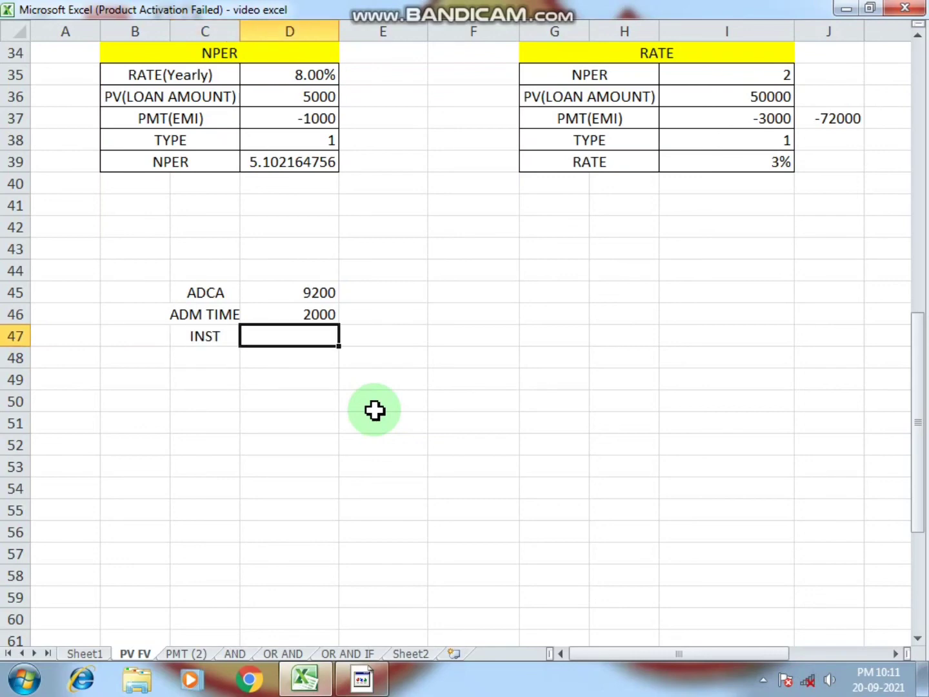
{"action": "type", "text": "9"}
{"action": "key", "text": "Return"}
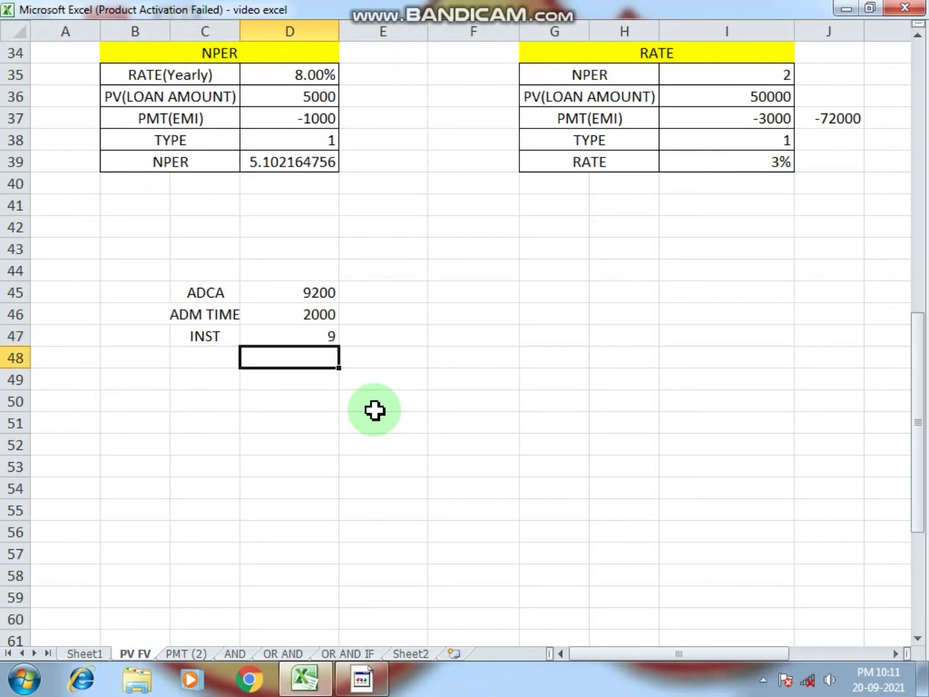
- Enter the label INST AMOUNT in C48, below INST
{"action": "key", "text": "Up"}
{"action": "key", "text": "Up"}
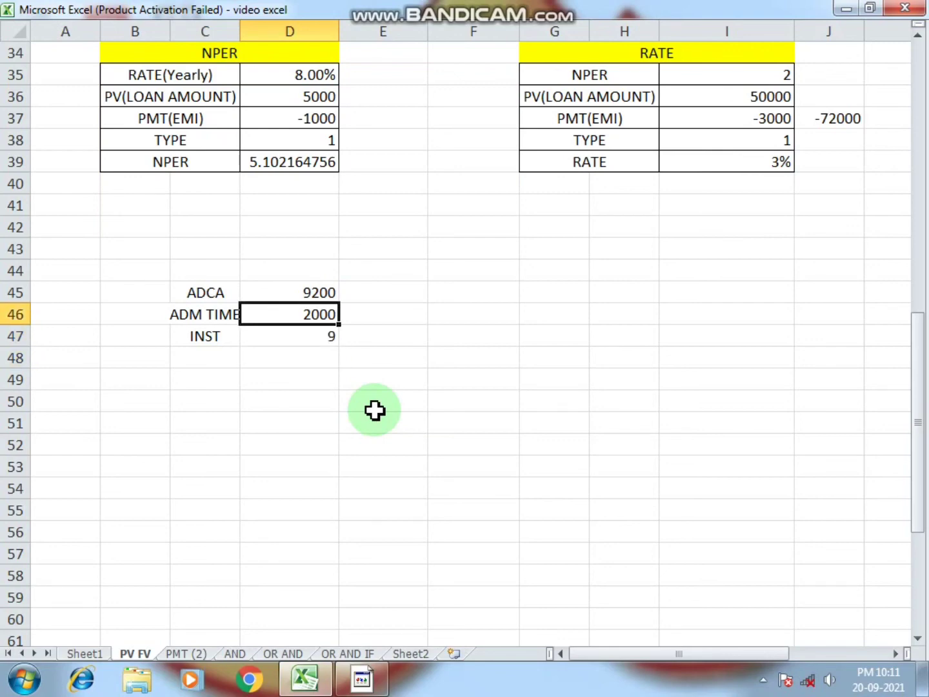
{"action": "key", "text": "Down"}
{"action": "key", "text": "Down"}
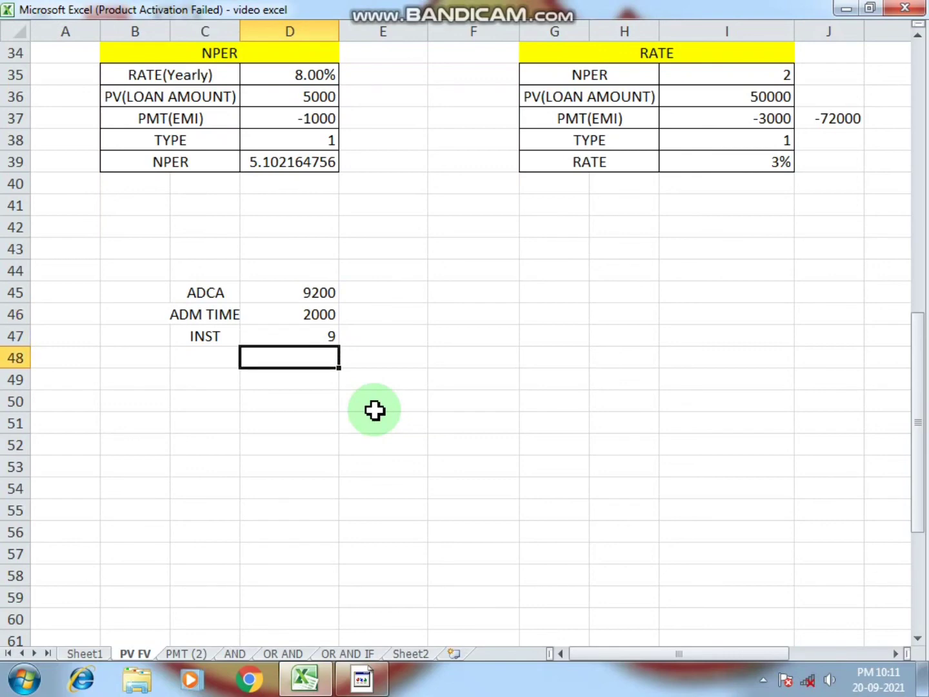
{"action": "key", "text": "Left"}
{"action": "type", "text": "INT"}
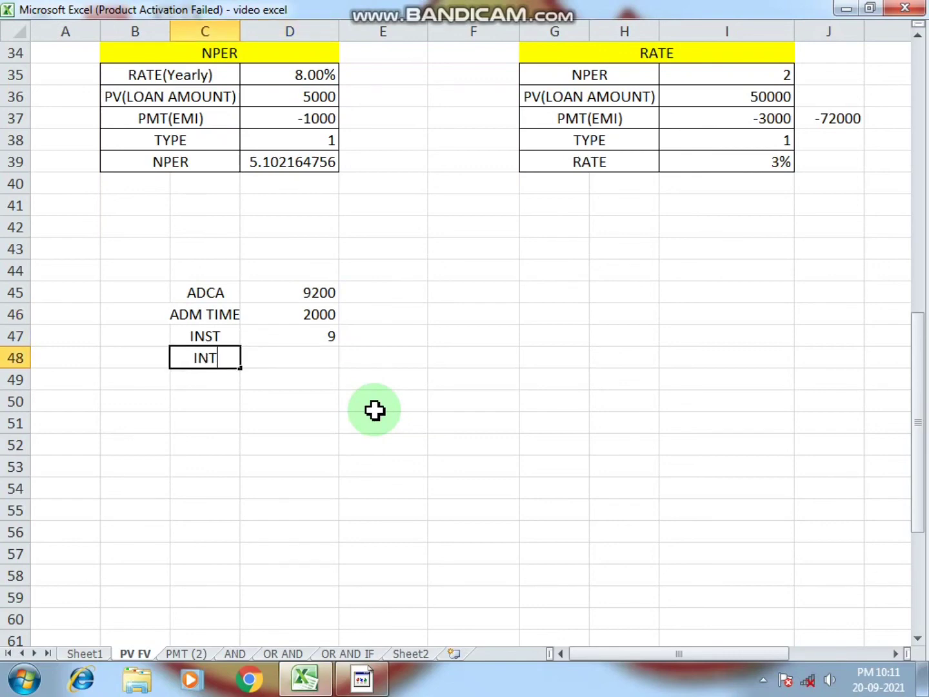
{"action": "key", "text": "BackSpace"}
{"action": "type", "text": "ST AMOUNT"}
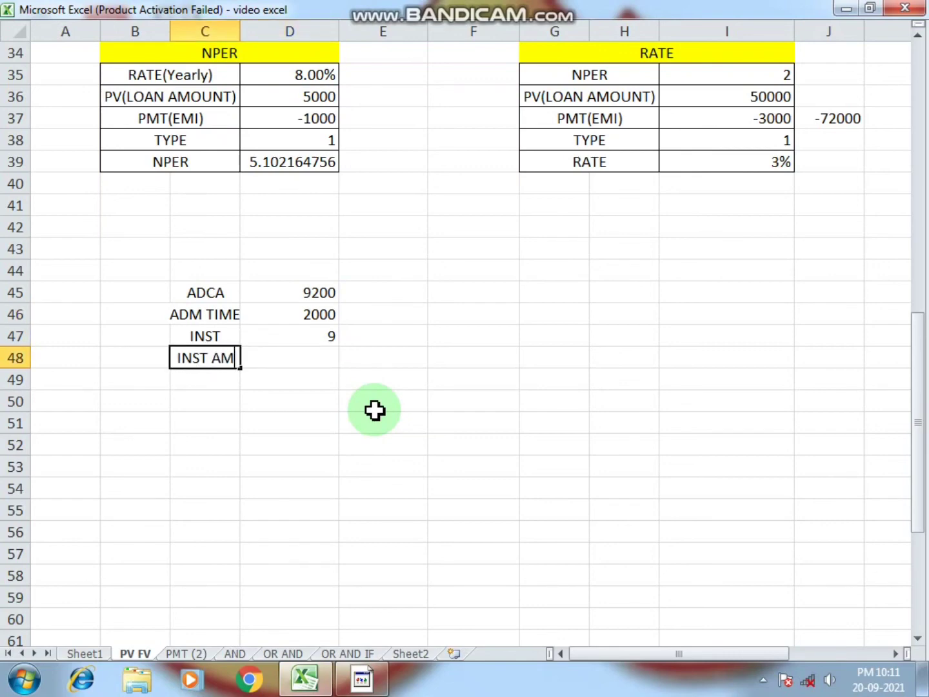
{"action": "key", "text": "Return"}
- Calculate the instalment amount in D48 with =SLN(D45,D46,D47), using the ADCA fee, admission payment and number of instalments
{"action": "key", "text": "Up"}
{"action": "key", "text": "Right"}
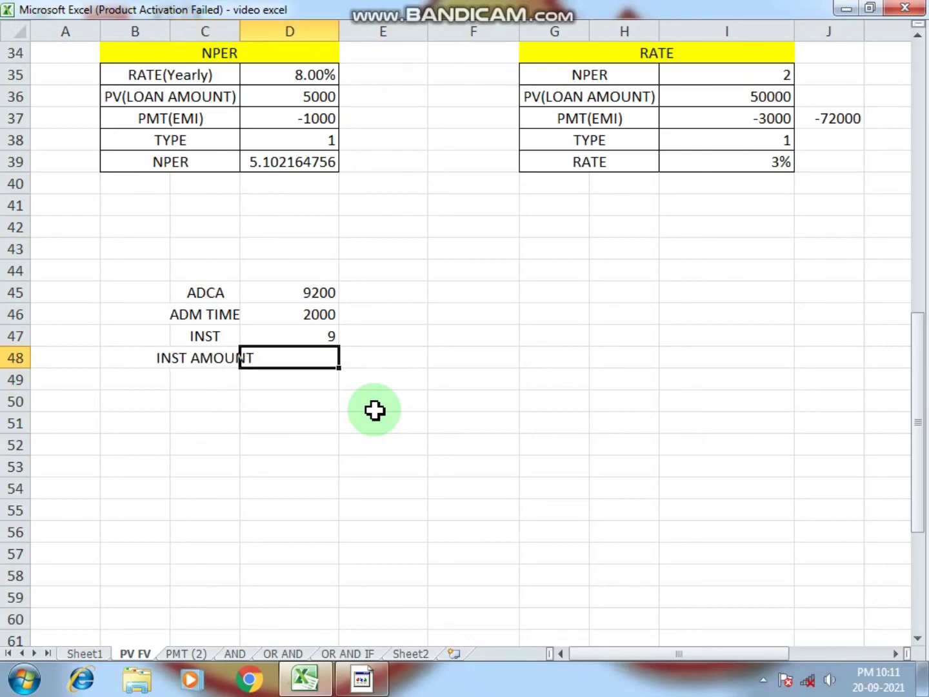
{"action": "type", "text": "=SL"}
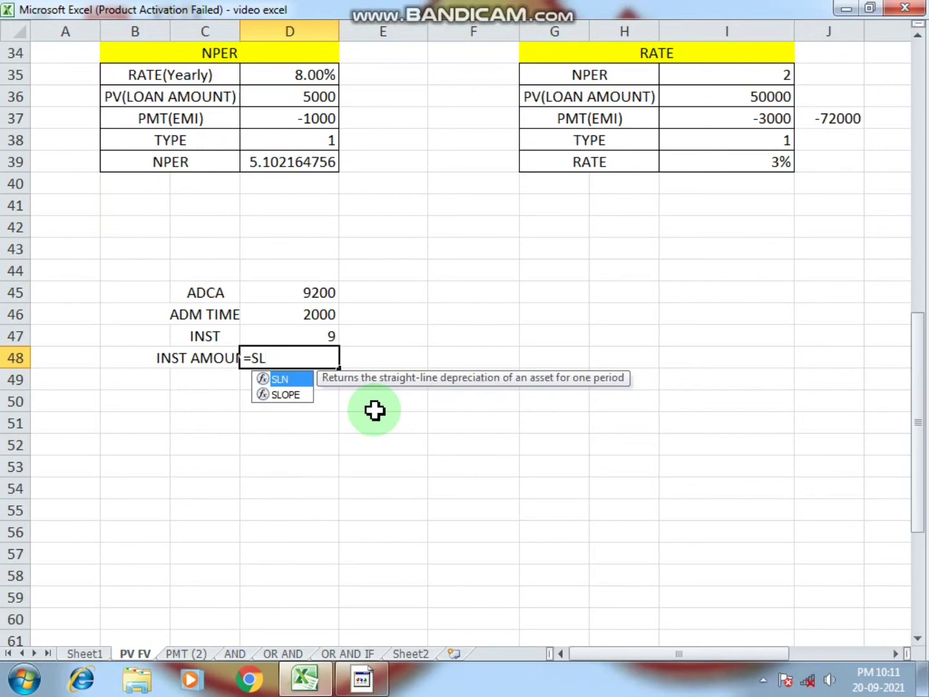
{"action": "type", "text": "N("}
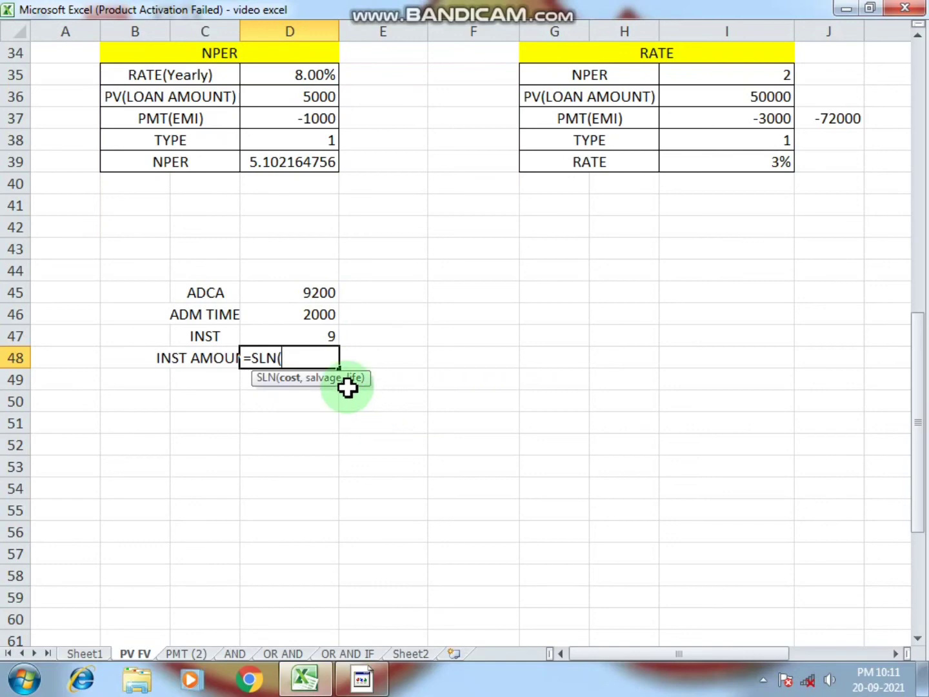
{"action": "left_click", "coordinate": [321, 292]}
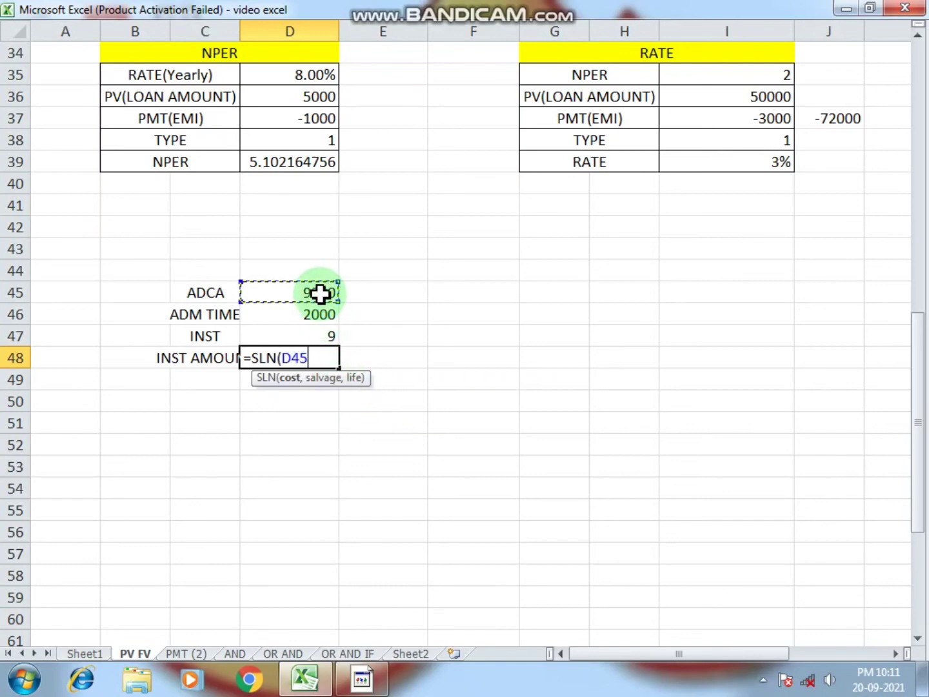
{"action": "type", "text": ","}
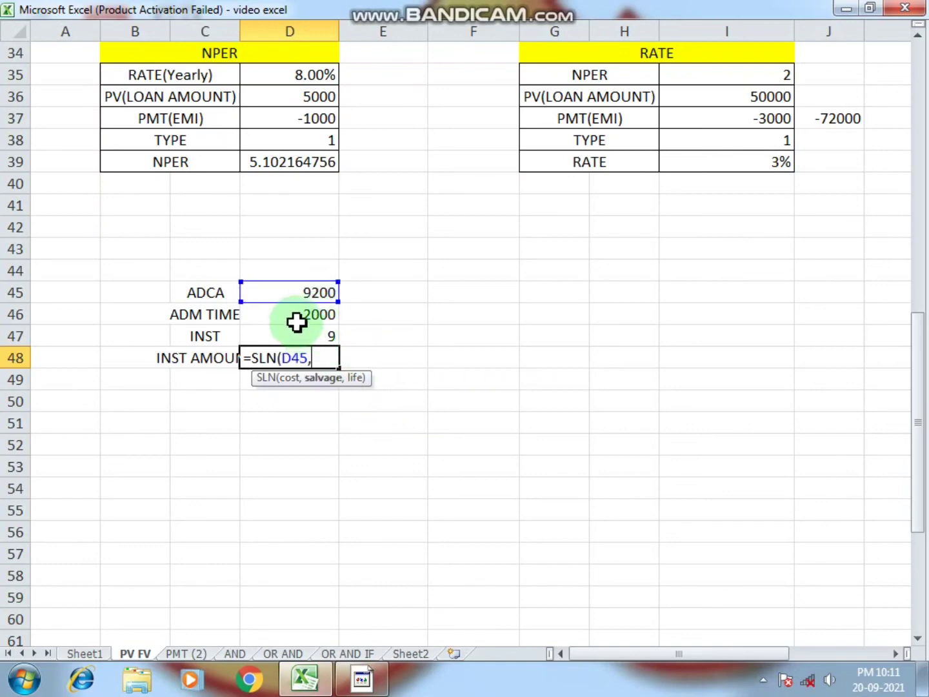
{"action": "left_click", "coordinate": [305, 313]}
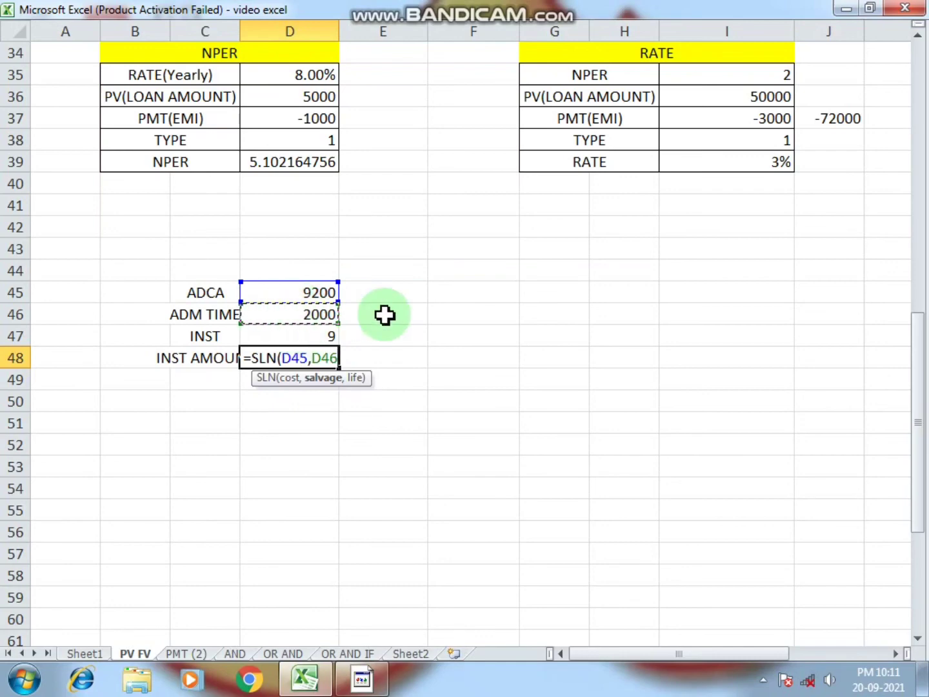
{"action": "type", "text": ","}
{"action": "left_click", "coordinate": [330, 337]}
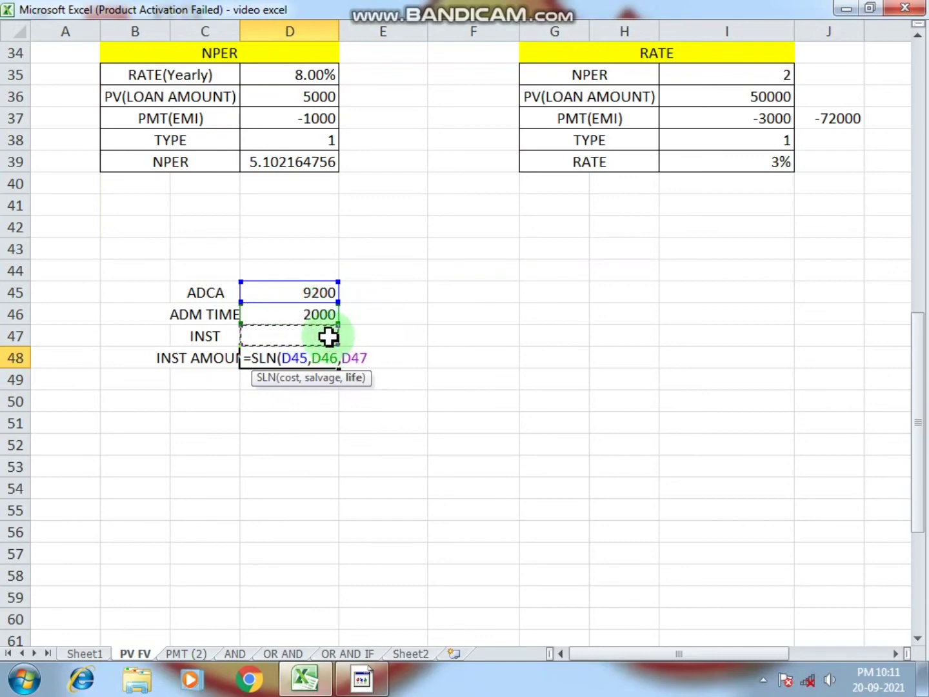
{"action": "type", "text": ")"}
{"action": "key", "text": "Return"}
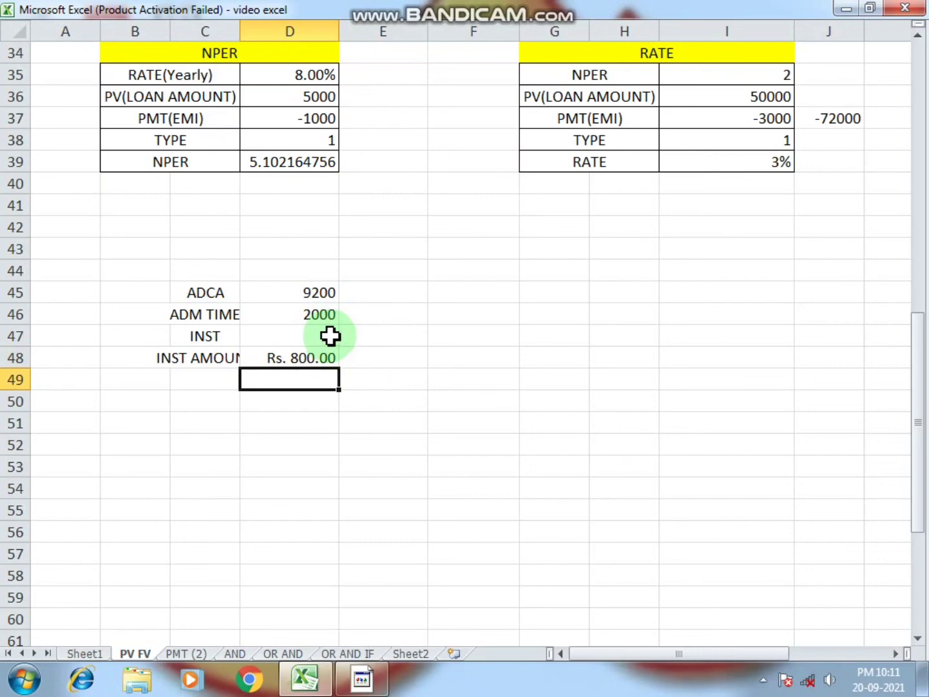
{"action": "left_click", "coordinate": [300, 363]}
{"action": "left_click", "coordinate": [420, 376]}
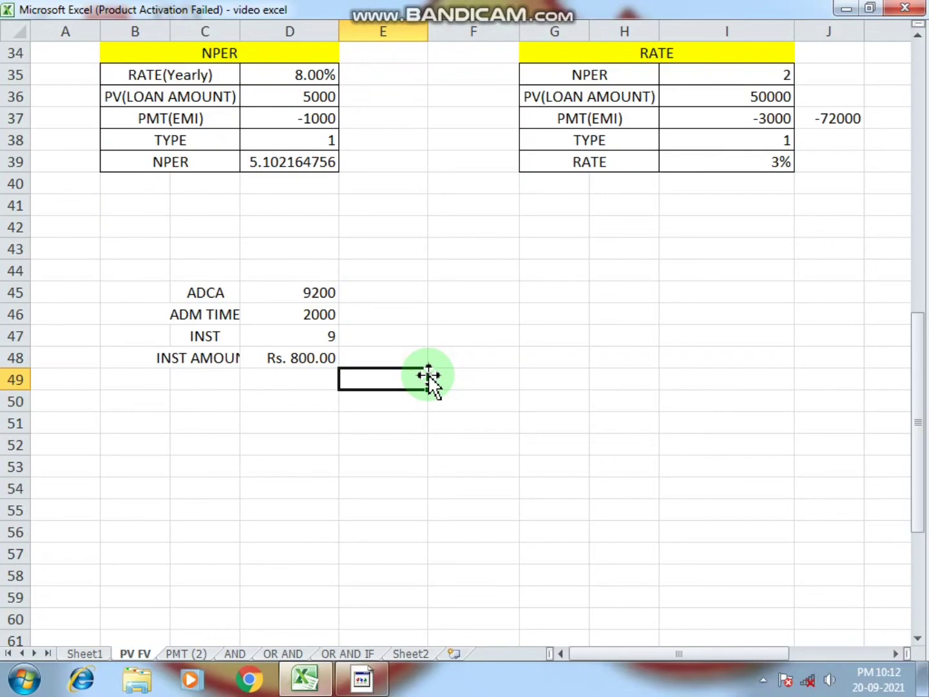
{"action": "scroll", "coordinate": [429, 375], "scroll_direction": "up", "scroll_amount": 11}
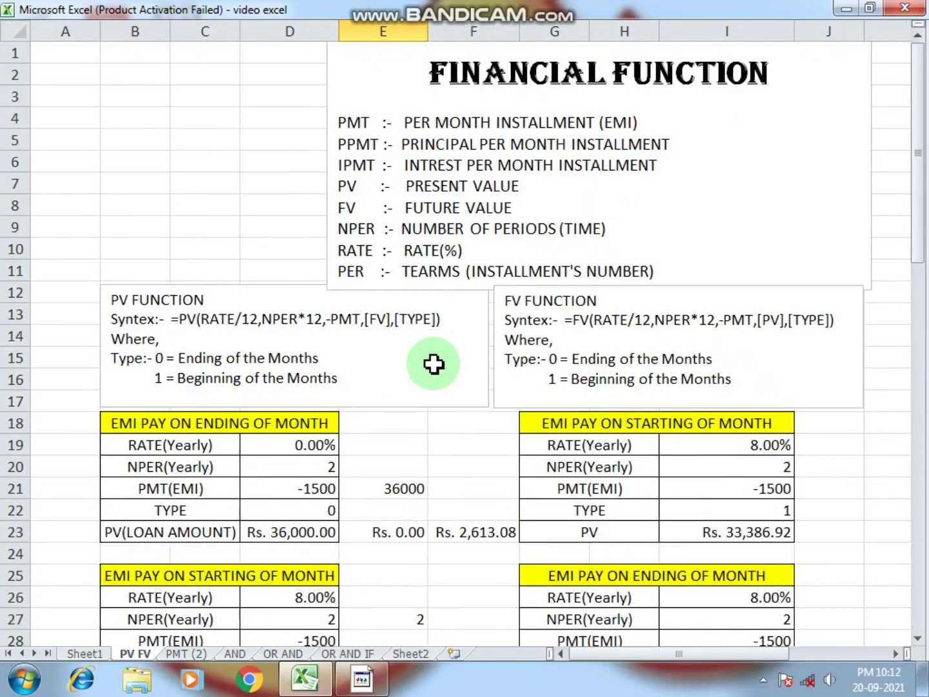